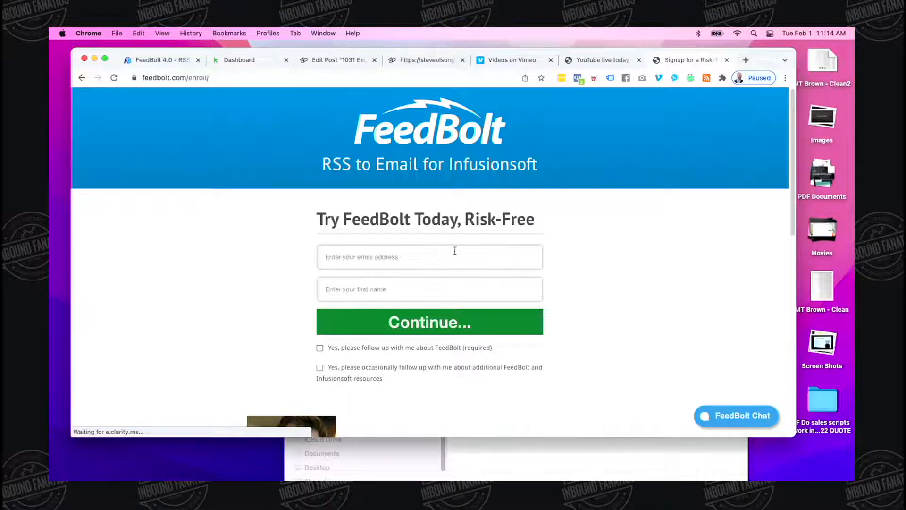
Step: Read through the FeedBolt trial sign-up page, open its plans and pricing page, and examine the plan comparison
scroll(509, 279, "down", 15)
scroll(511, 281, "up", 15)
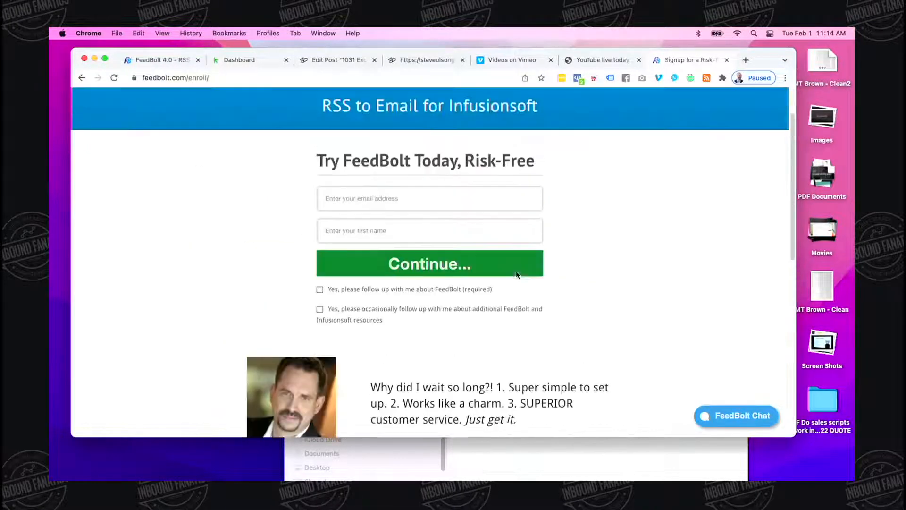
scroll(524, 253, "down", 15)
scroll(523, 257, "up", 12)
scroll(523, 257, "down", 15)
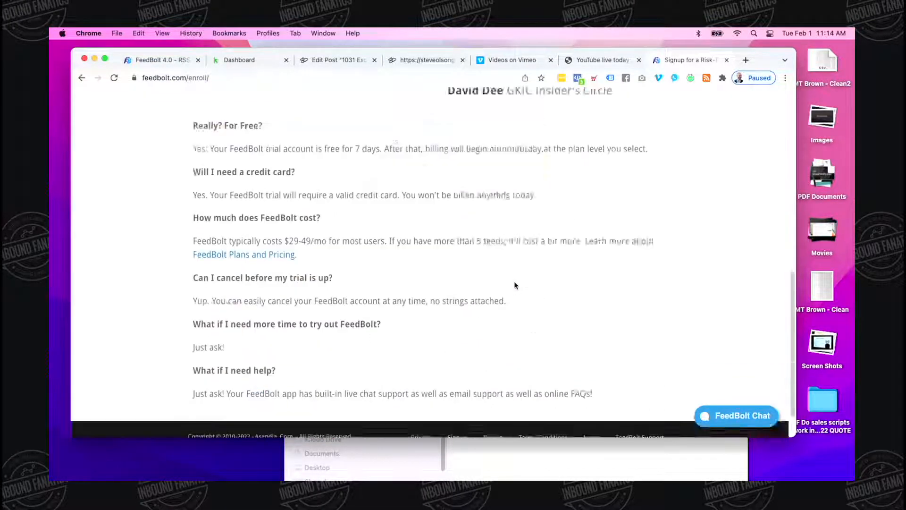
left_click(498, 397)
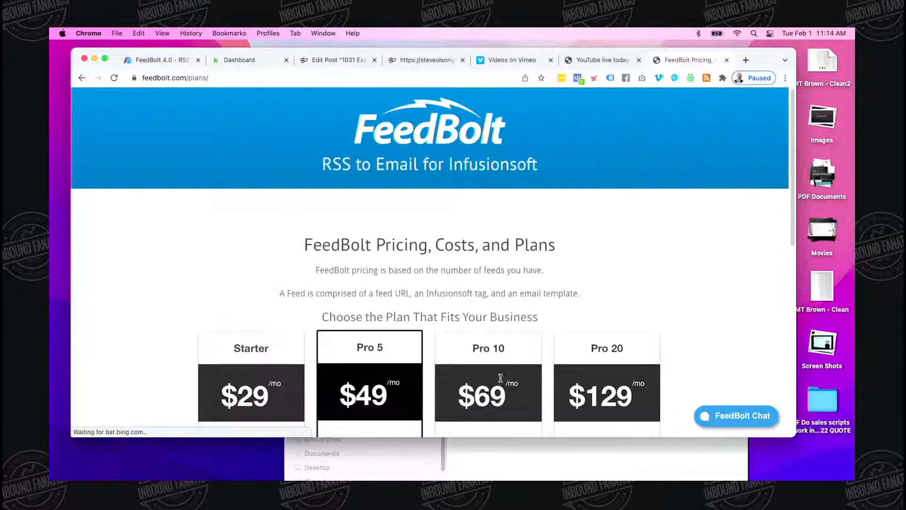
scroll(325, 289, "down", 5)
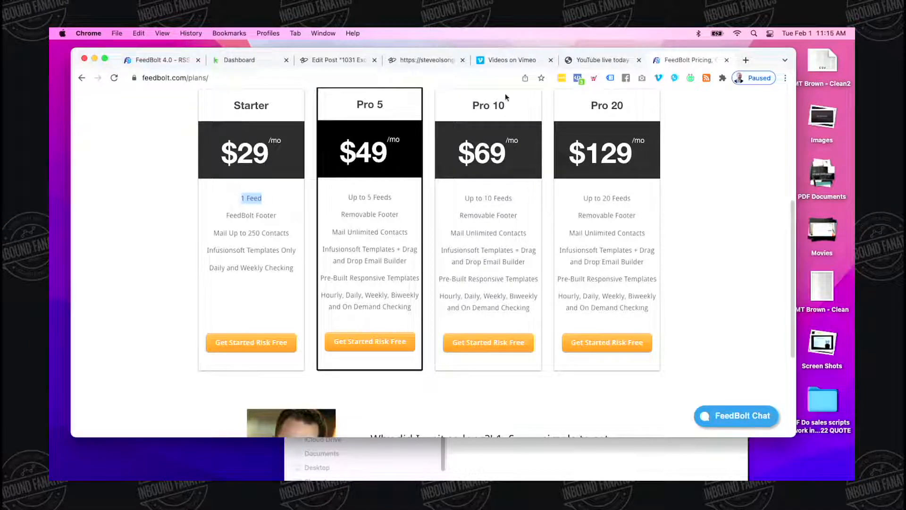
Step: Save and preview the "Real Estate Post - SOG Daily Email" template, and close the preview
left_click(180, 65)
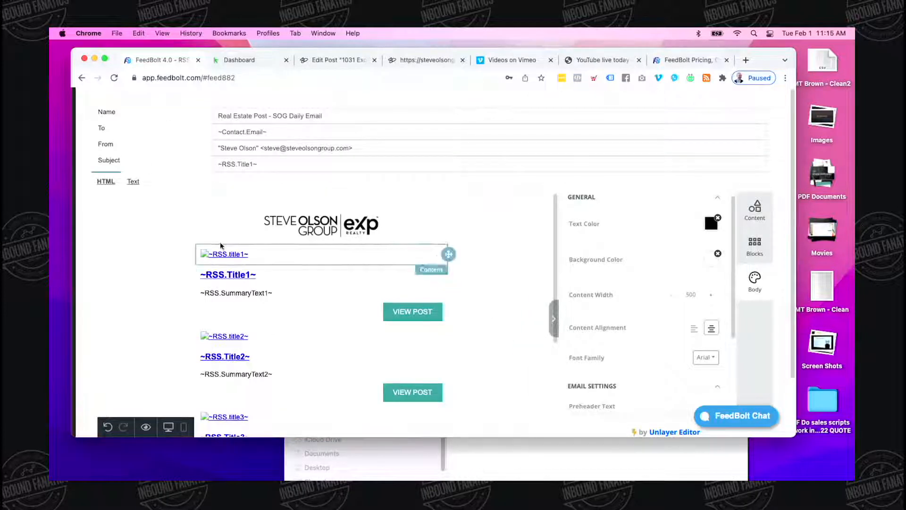
scroll(240, 236, "down", 5)
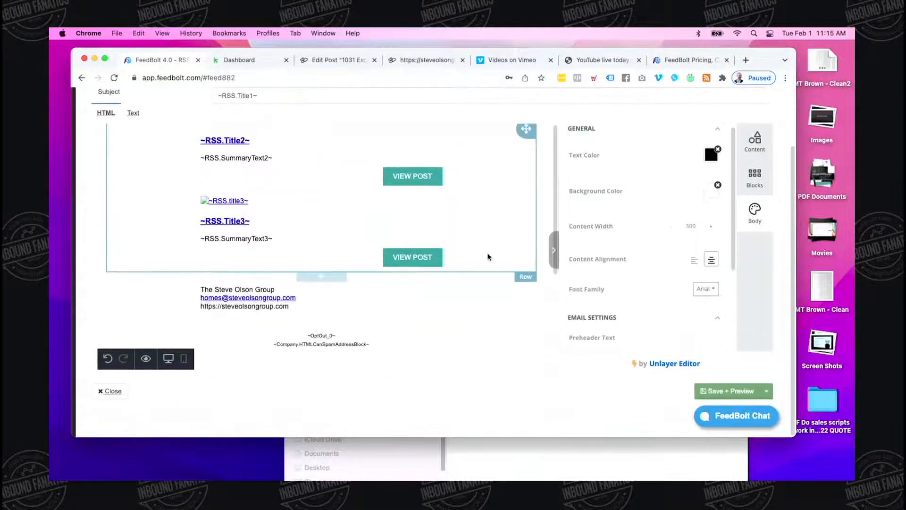
left_click(717, 394)
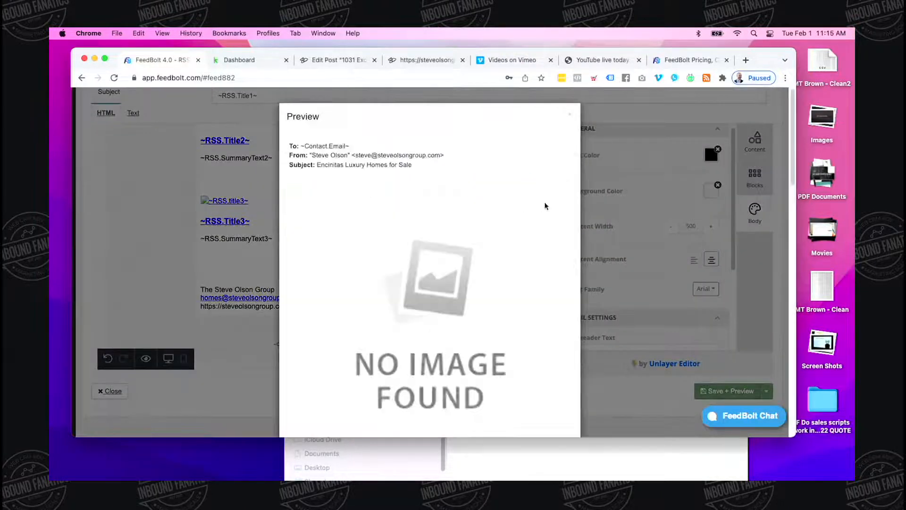
left_click(569, 117)
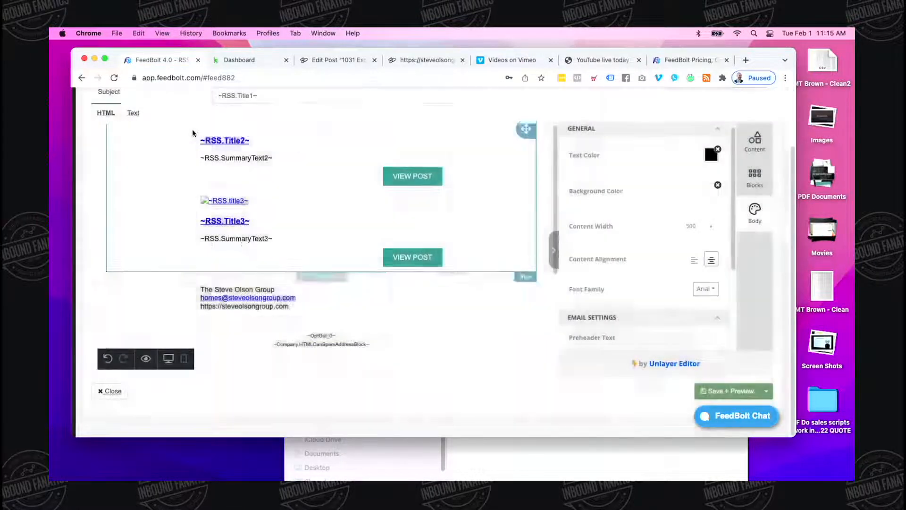
scroll(411, 113, "up", 5)
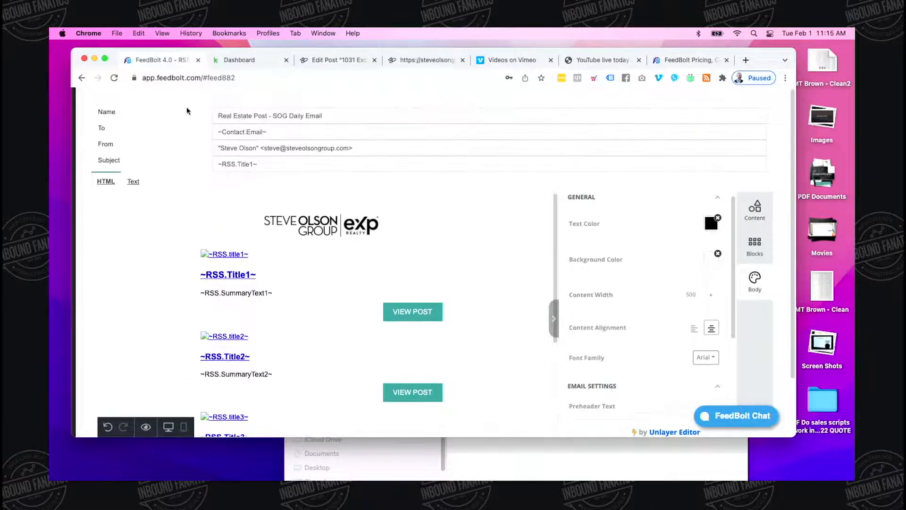
scroll(491, 221, "down", 5)
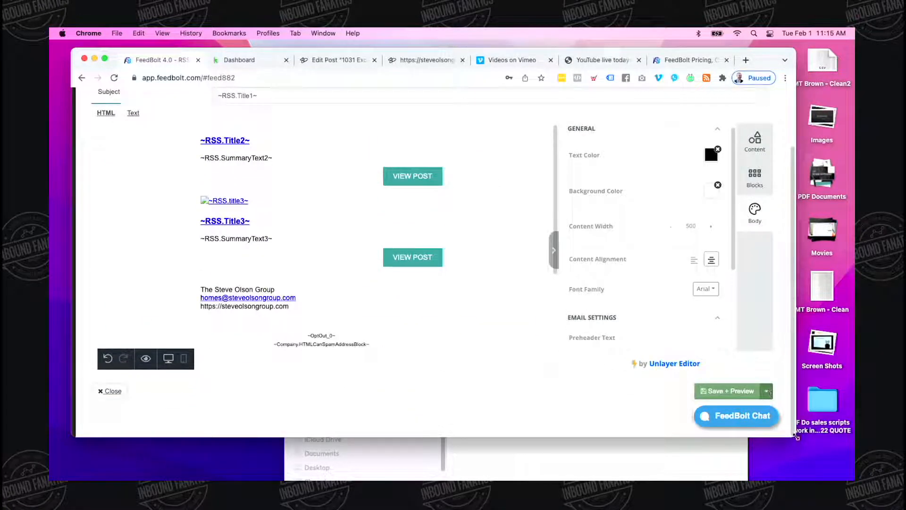
Step: Enlarge the browser window, load the feed list at app.feedbolt.com, and open the form for adding a new feed
left_click_drag(796, 436, 852, 480)
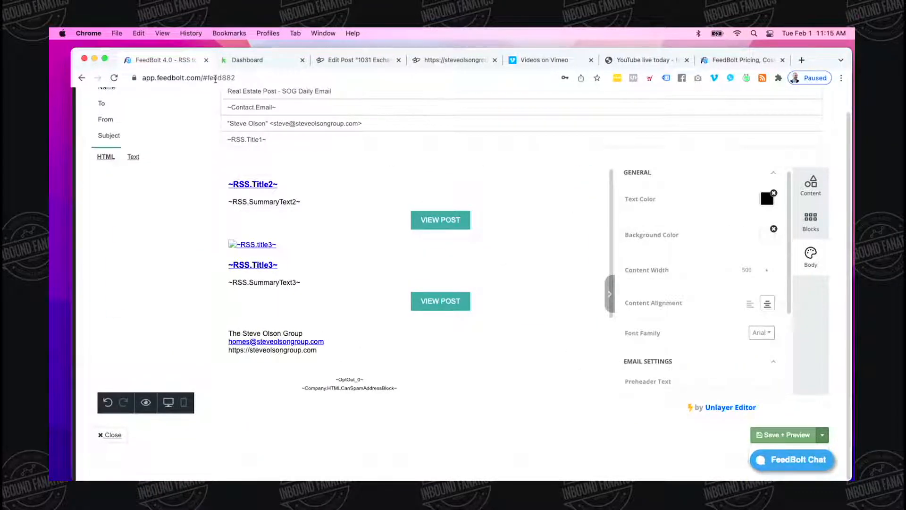
left_click(215, 79)
key("BackSpace")
key("BackSpace")
key("BackSpace")
key("BackSpace")
key("BackSpace")
key("BackSpace")
key("BackSpace")
key("BackSpace")
key("Return")
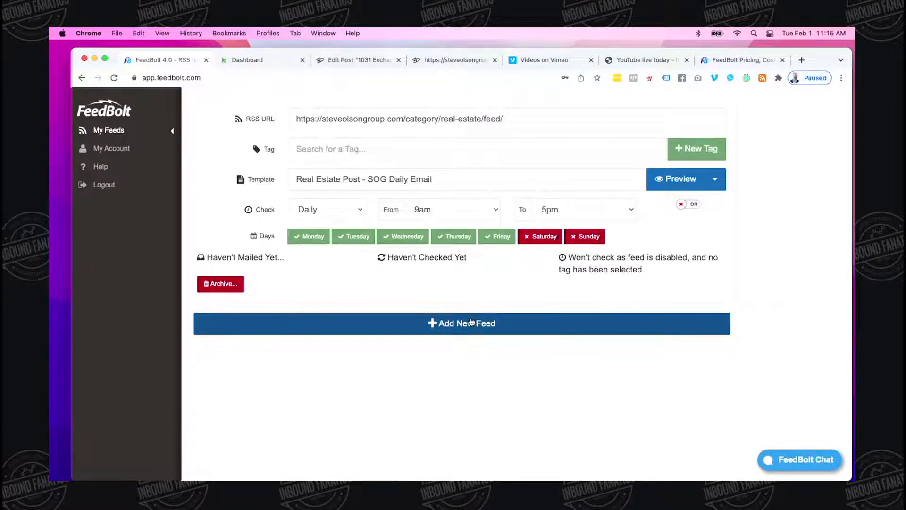
left_click(470, 322)
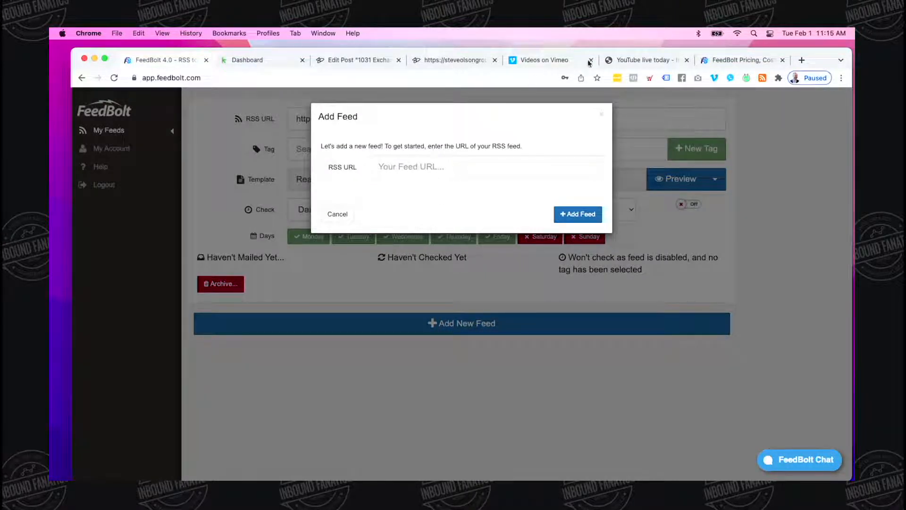
Step: Check the FeedBolt pricing plans again and return to the empty RSS URL field of the new feed
left_click(733, 62)
left_click(451, 77)
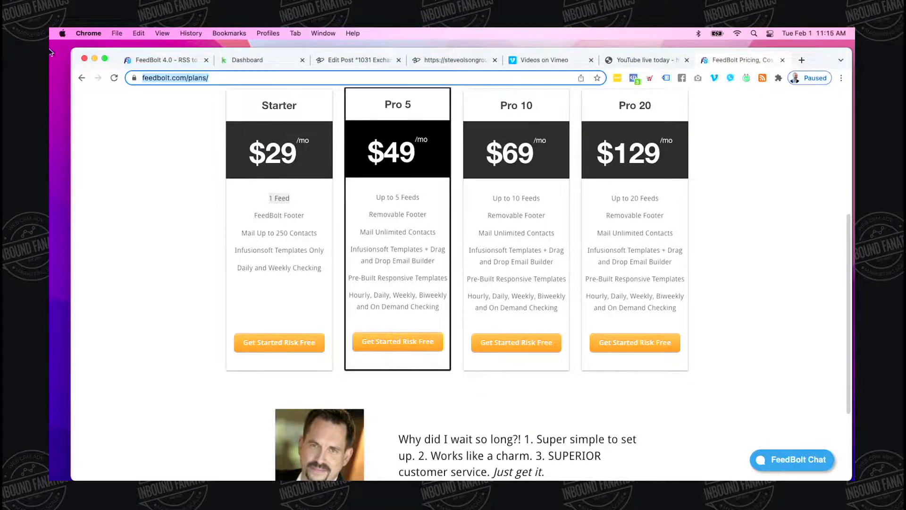
mouse_move(50, 56)
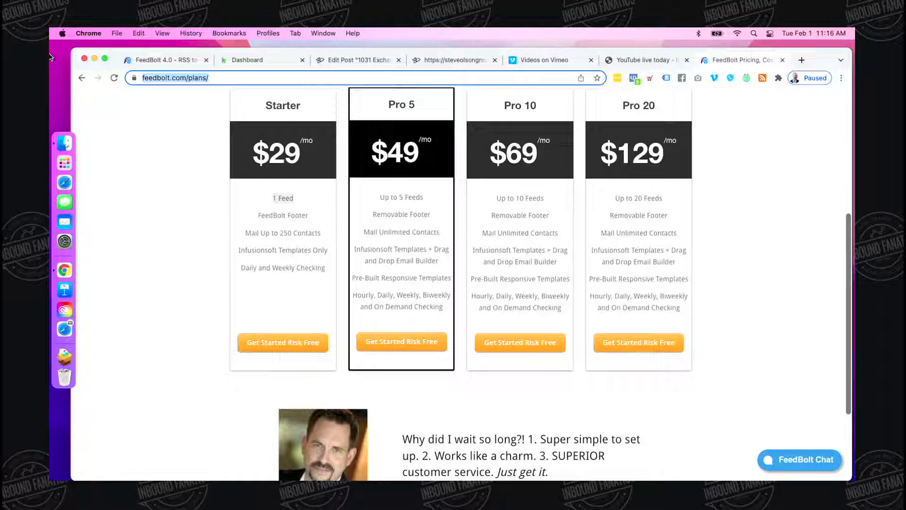
left_click(191, 202)
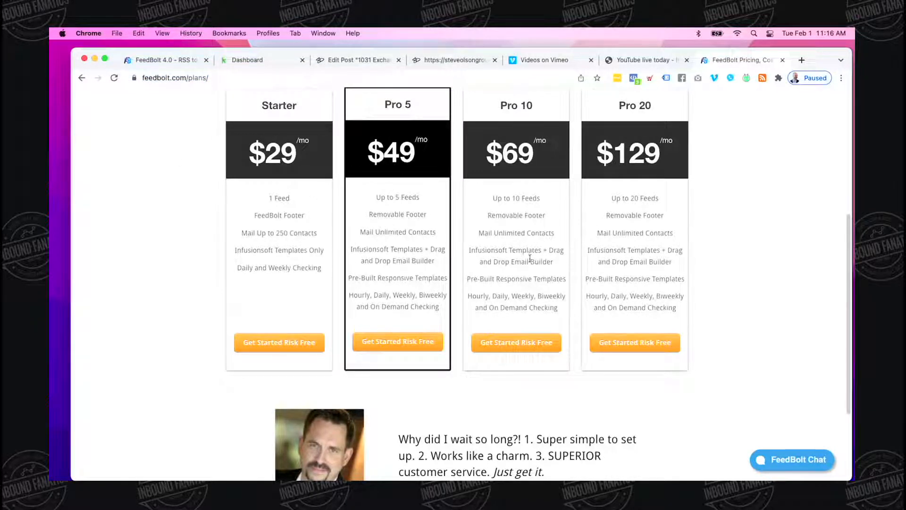
left_click(191, 66)
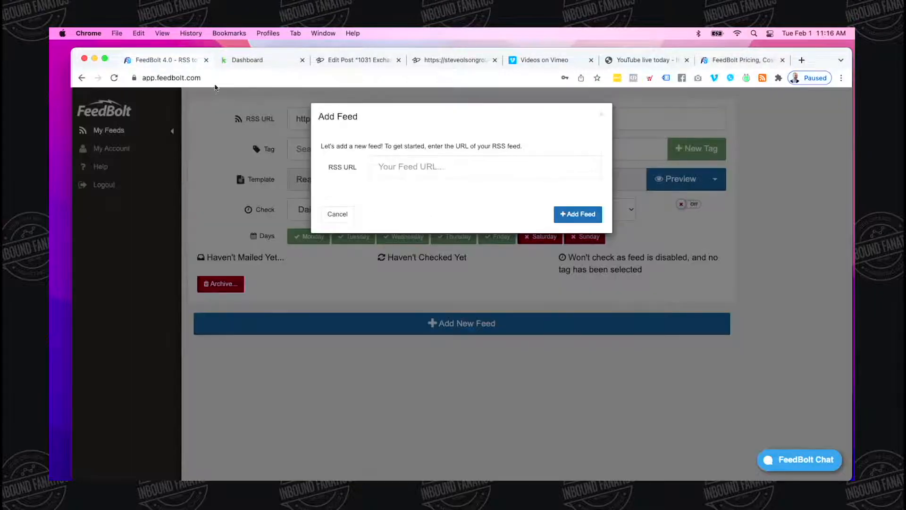
left_click(447, 164)
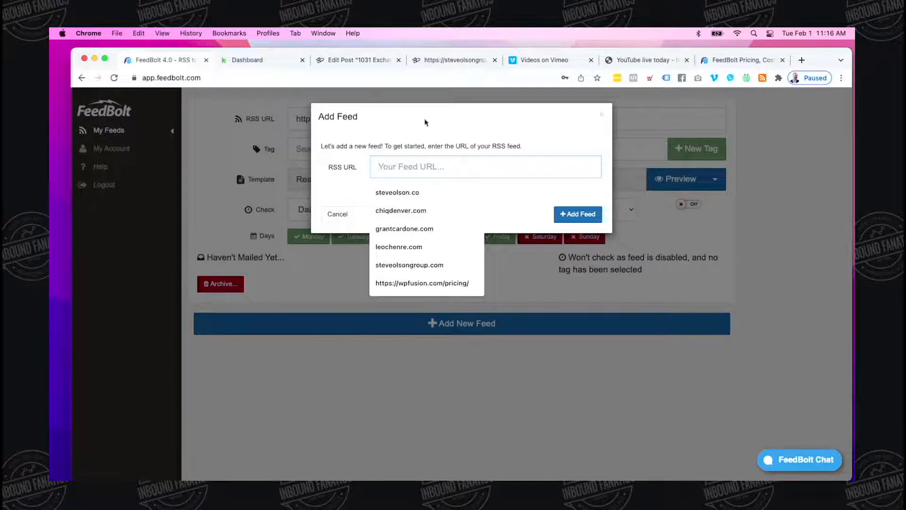
Step: Load the steveolsongroup.com home page in place of the raw RSS feed and look over its post sections
left_click(435, 66)
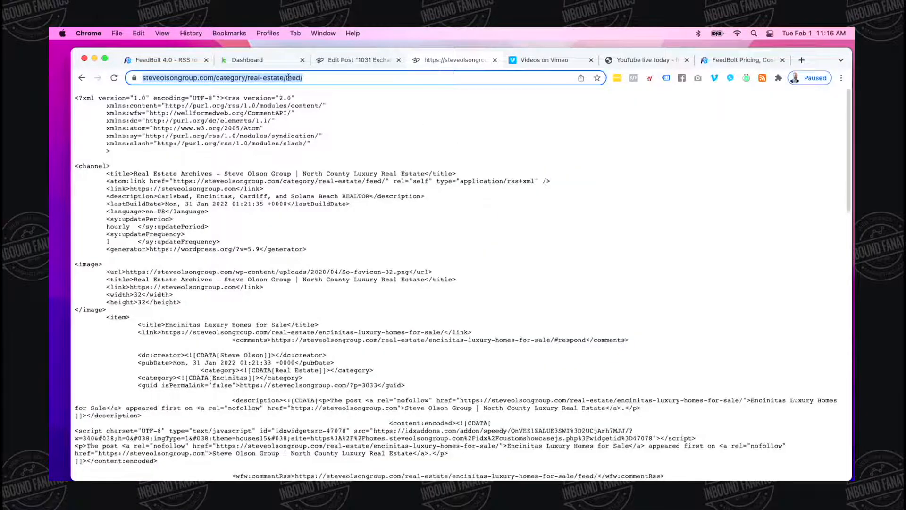
type("stevesinsights.com")
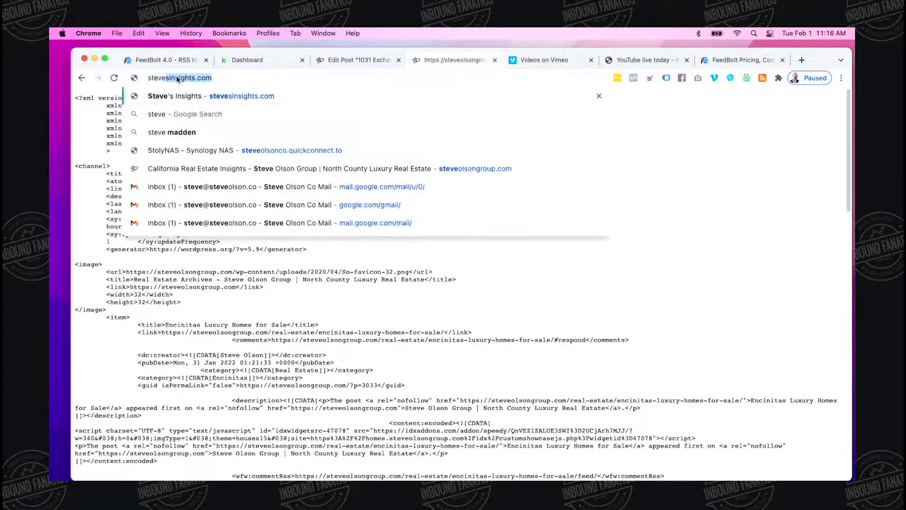
key("Return")
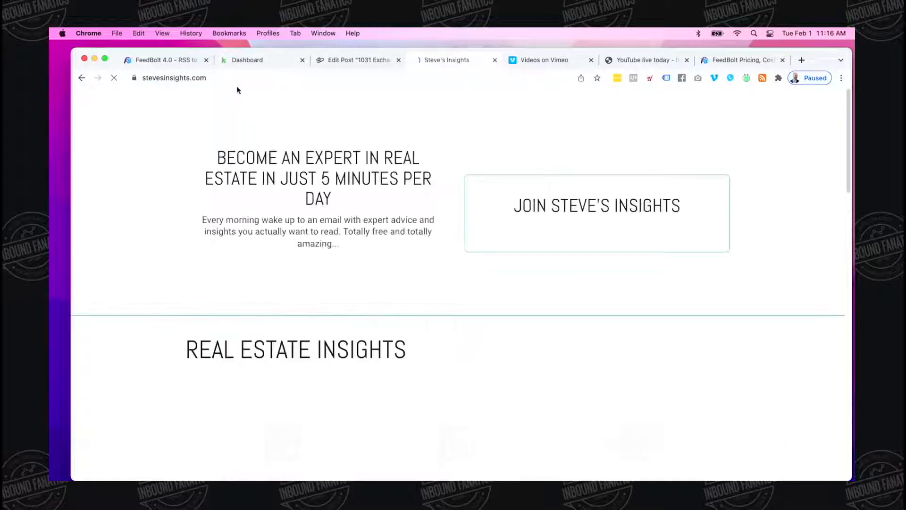
left_click(238, 78)
type("steveolsongroup")
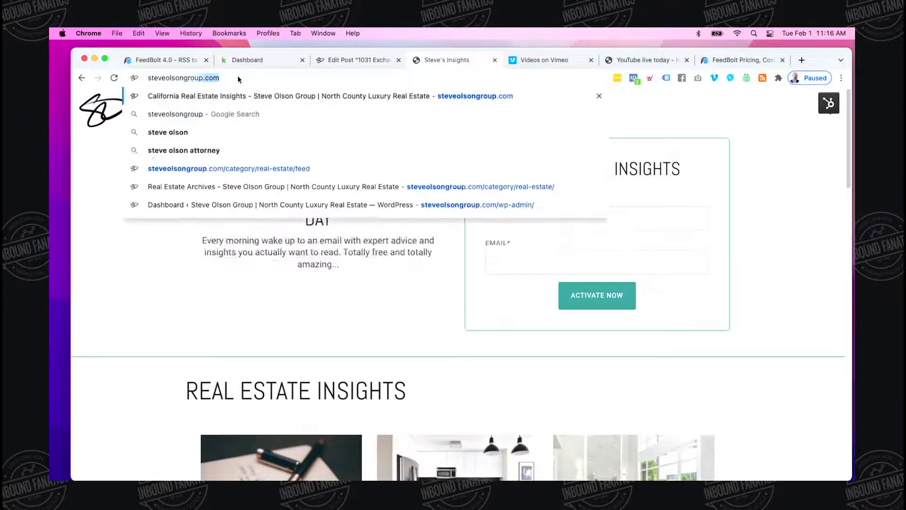
key("Return")
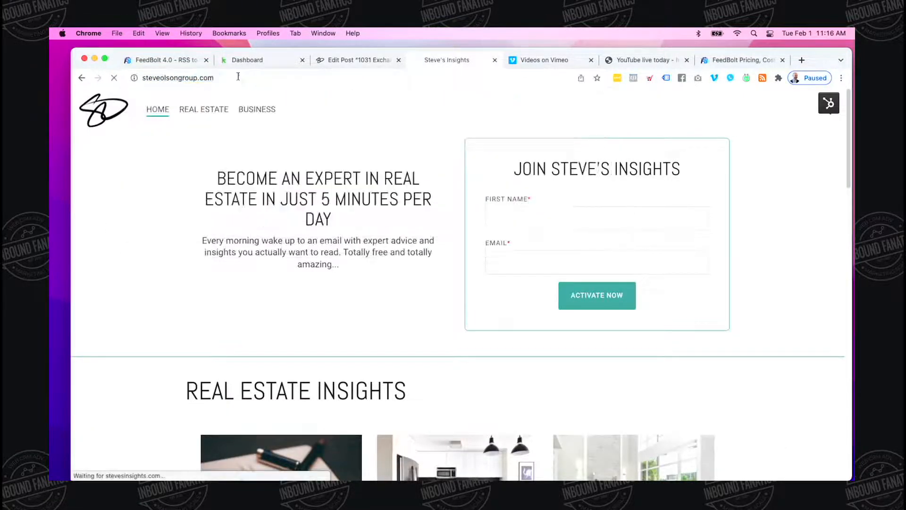
scroll(382, 217, "down", 10)
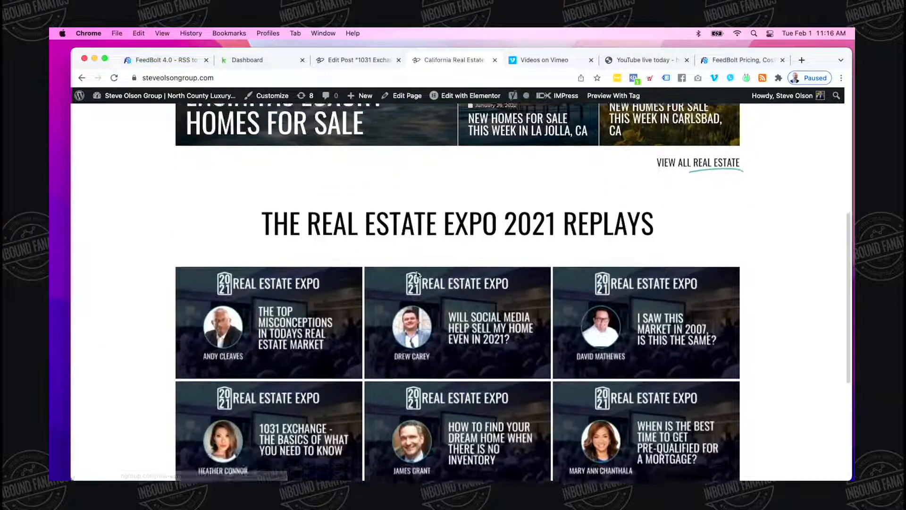
scroll(419, 276, "up", 6)
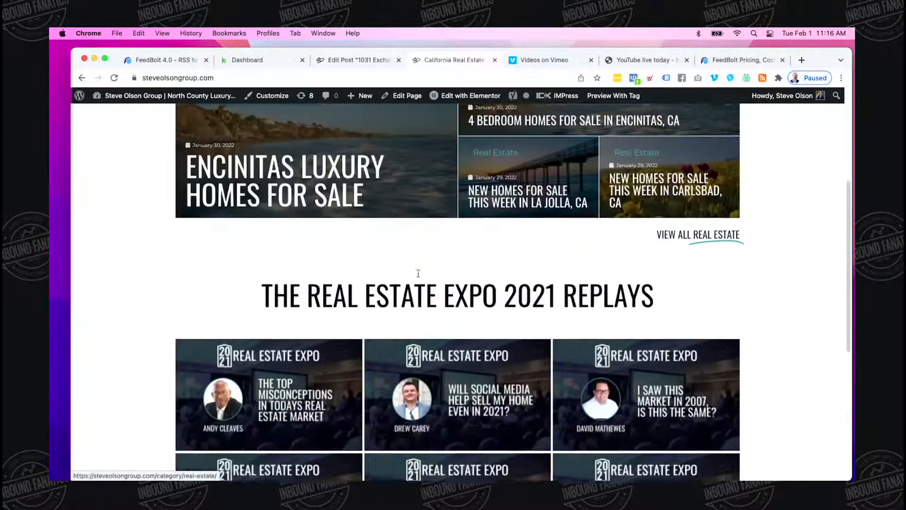
scroll(408, 329, "down", 2)
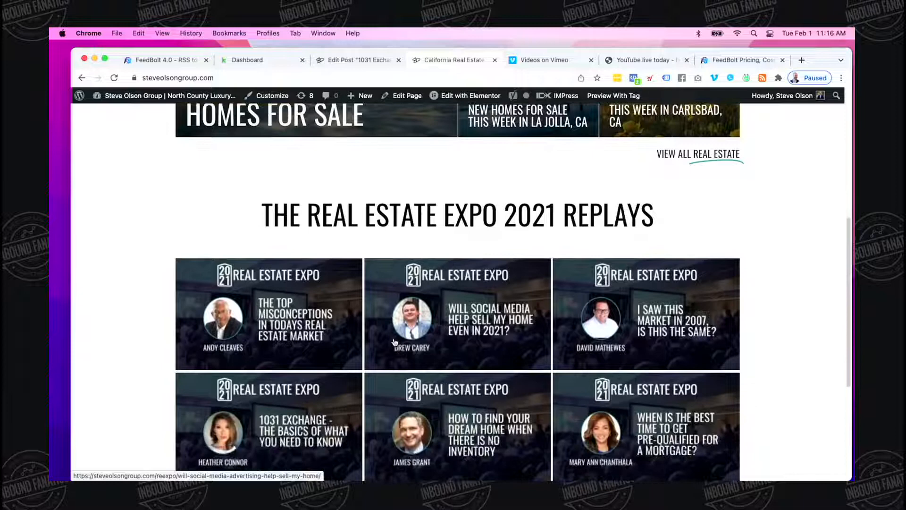
Step: Open the Real Estate Expo post on top misconceptions in today's market, examine its content and sign-up form, and return to the home page
left_click(304, 335)
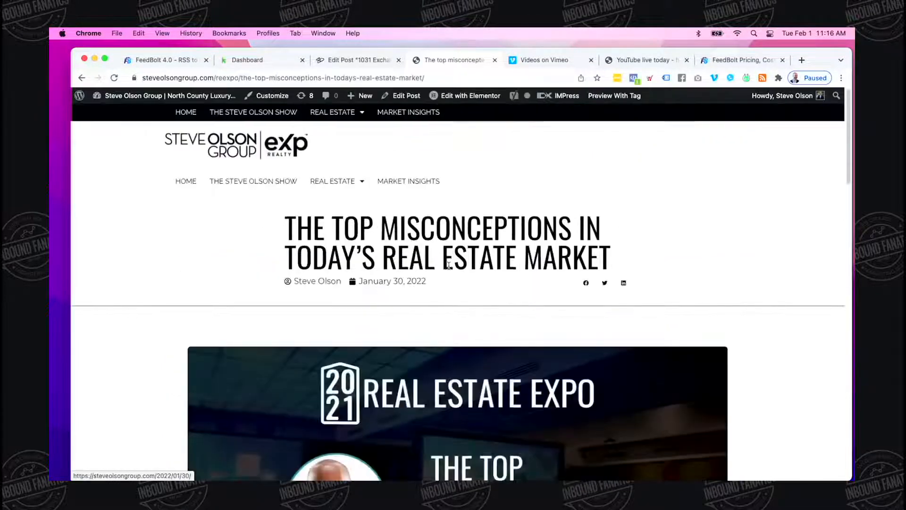
scroll(479, 280, "down", 8)
scroll(479, 280, "down", 7)
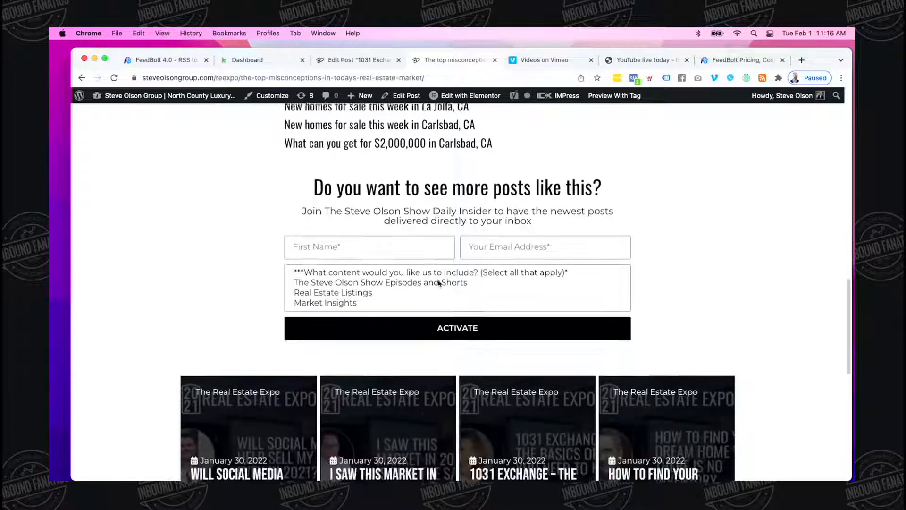
scroll(197, 214, "up", 8)
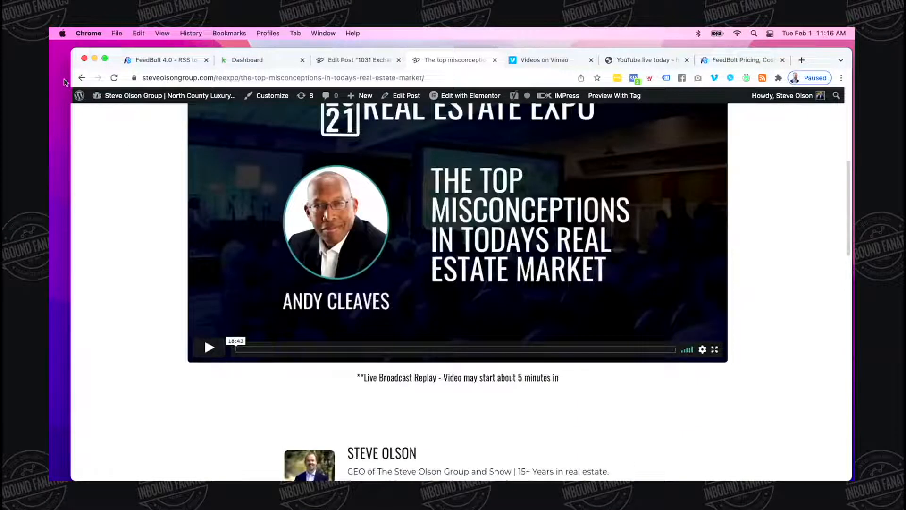
left_click(81, 78)
scroll(302, 222, "up", 5)
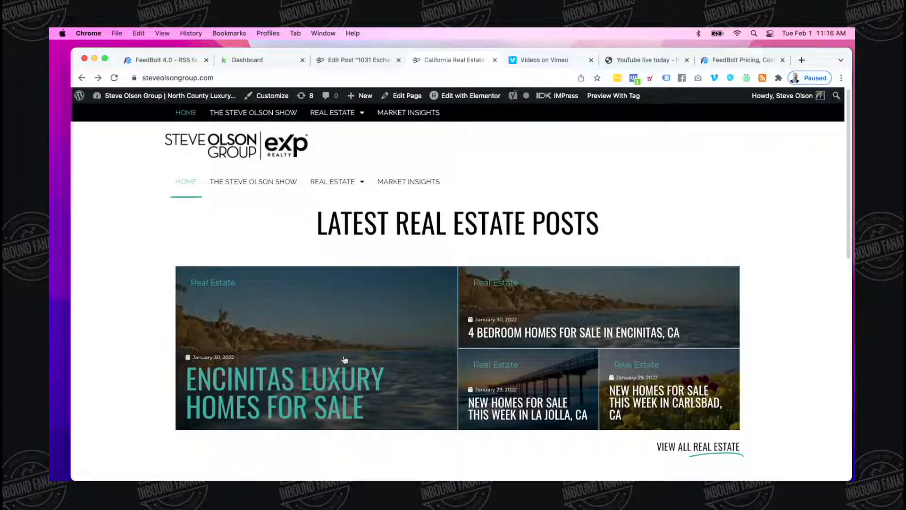
Step: Open the "Encinitas Luxury Homes for Sale" post and examine its listings, related posts and subscription form
left_click(360, 318)
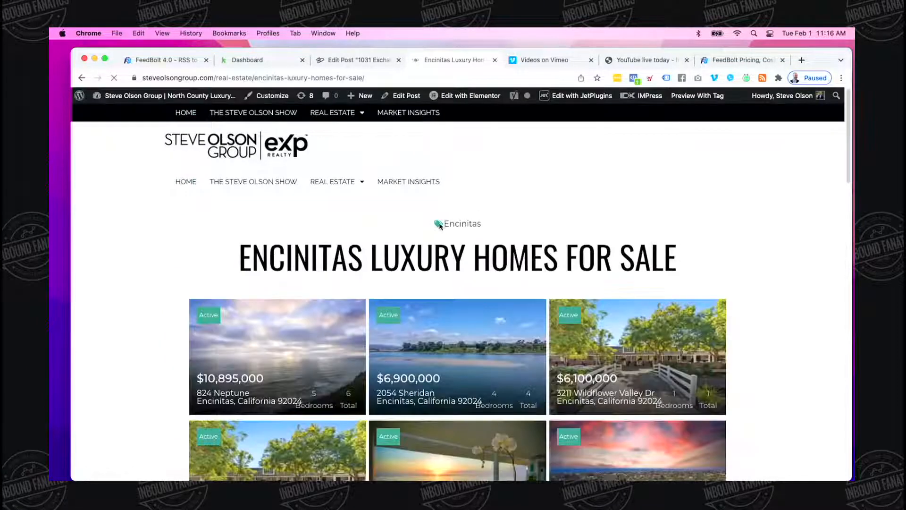
left_click_drag(283, 258, 631, 262)
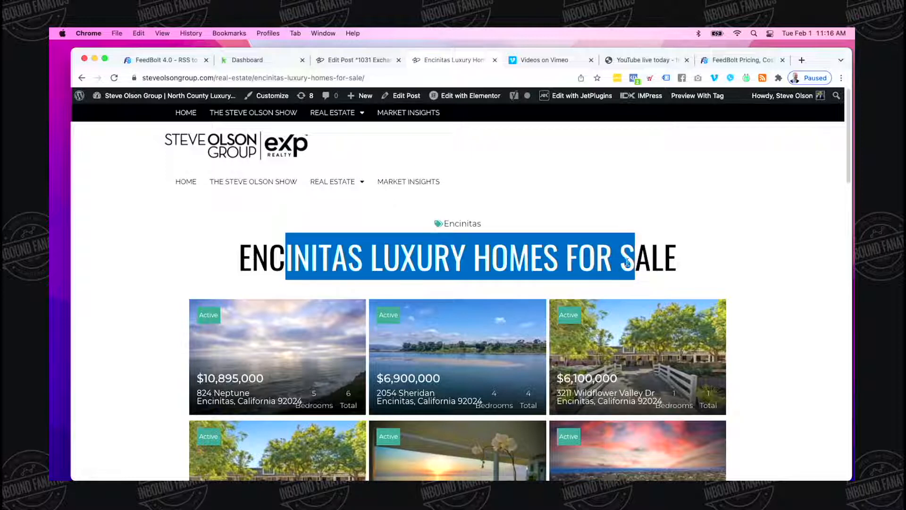
scroll(629, 266, "down", 5)
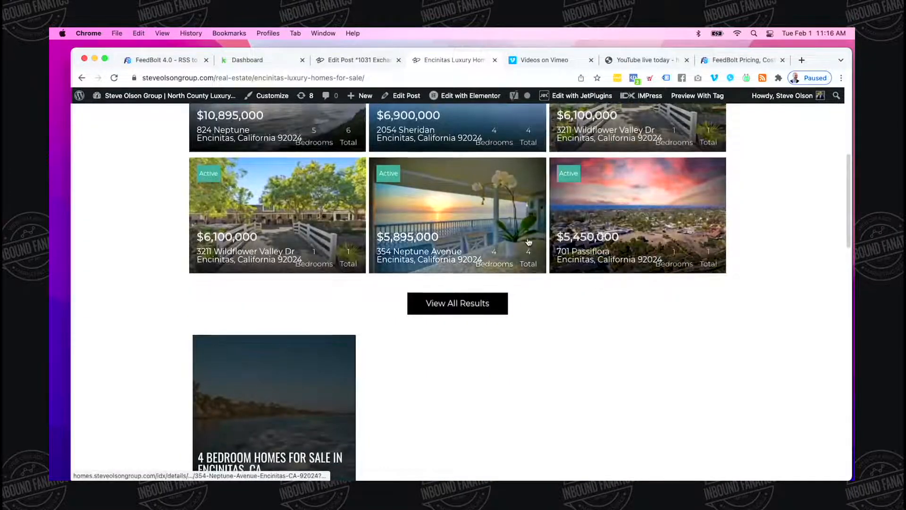
scroll(526, 238, "up", 2)
scroll(519, 238, "down", 6)
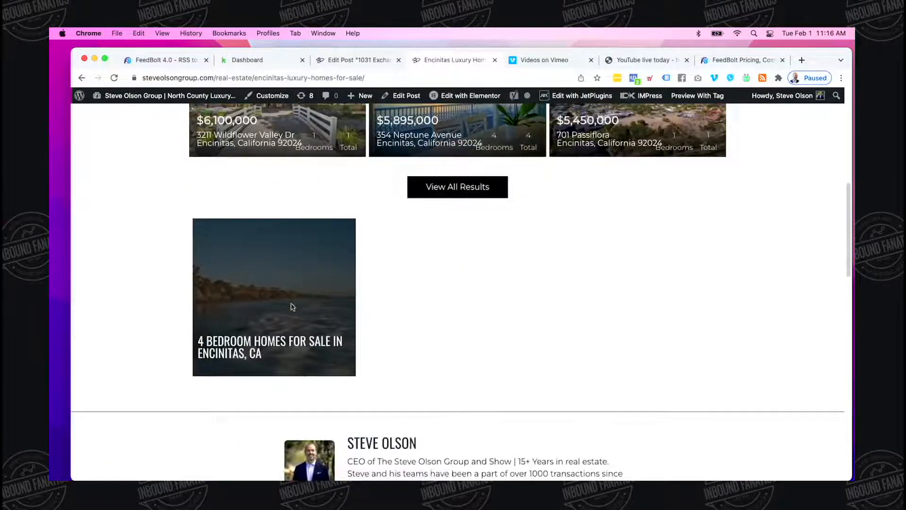
scroll(307, 297, "down", 12)
scroll(373, 281, "up", 1)
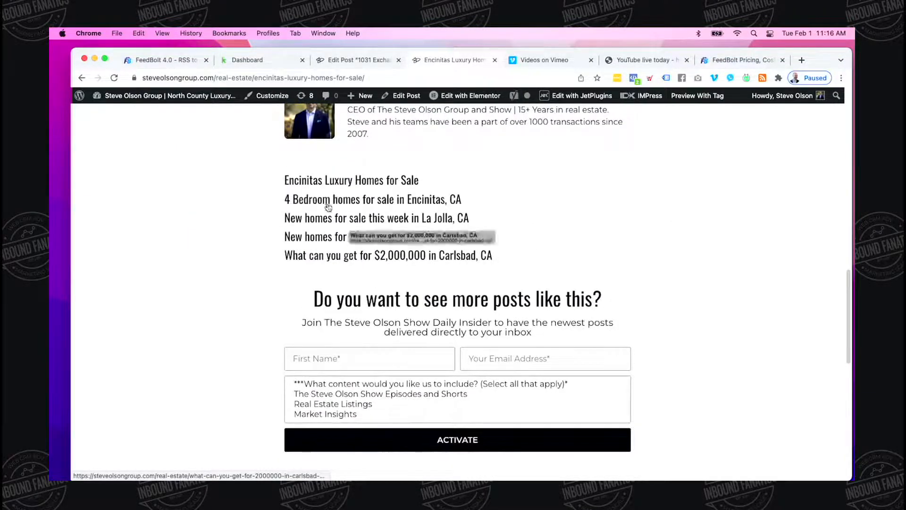
Step: Examine the related-post links, the sign-up form and the Even More Real Estate section, and return to the post's title
left_click_drag(531, 266, 427, 218)
scroll(315, 212, "down", 3)
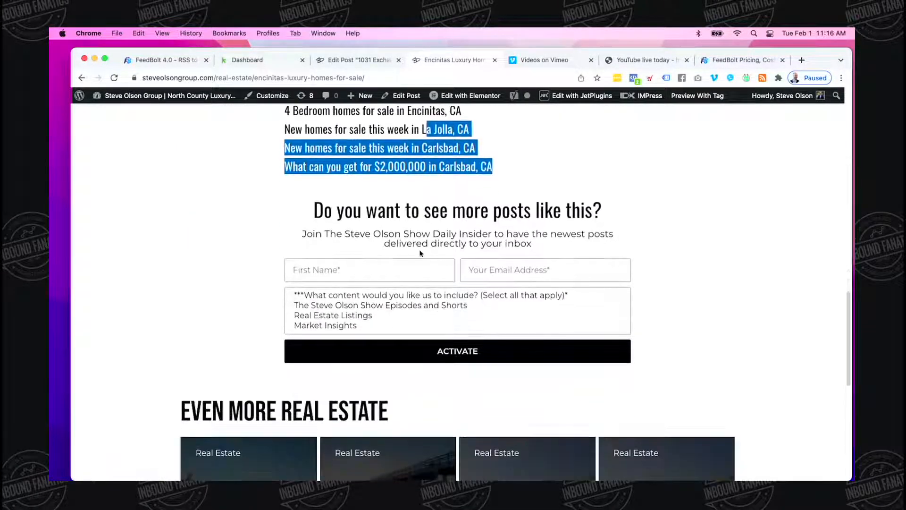
left_click_drag(315, 212, 469, 306)
left_click(730, 316)
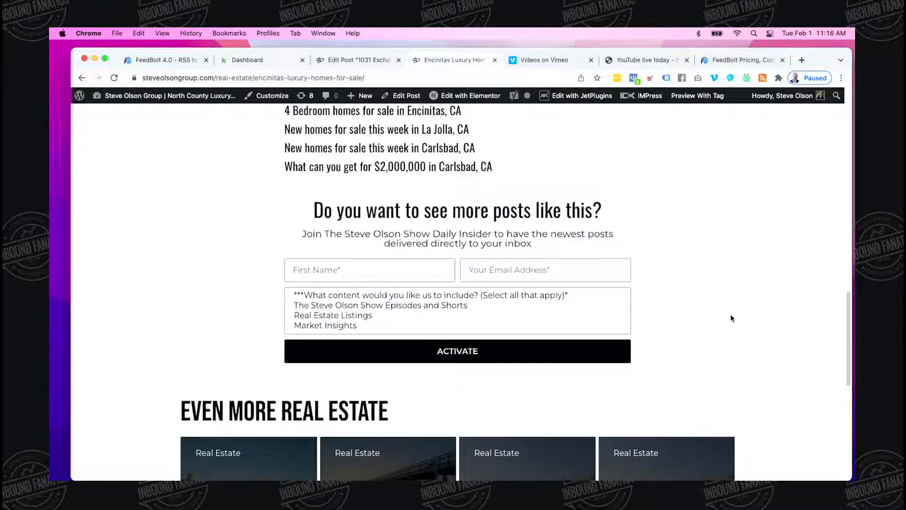
scroll(732, 316, "down", 3)
scroll(733, 316, "down", 2)
scroll(443, 369, "up", 15)
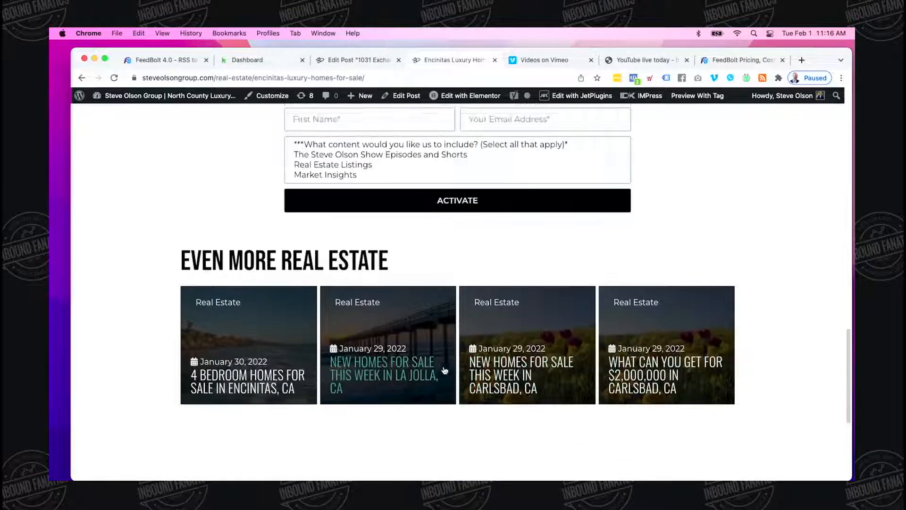
scroll(443, 368, "up", 5)
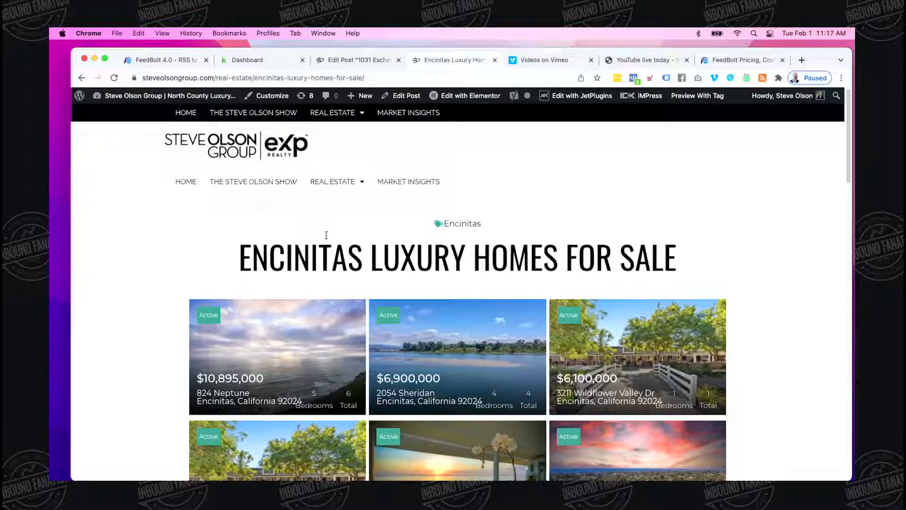
Step: Open the Encinitas tag archive from the post and examine the tag part of its URL
scroll(330, 321, "down", 1)
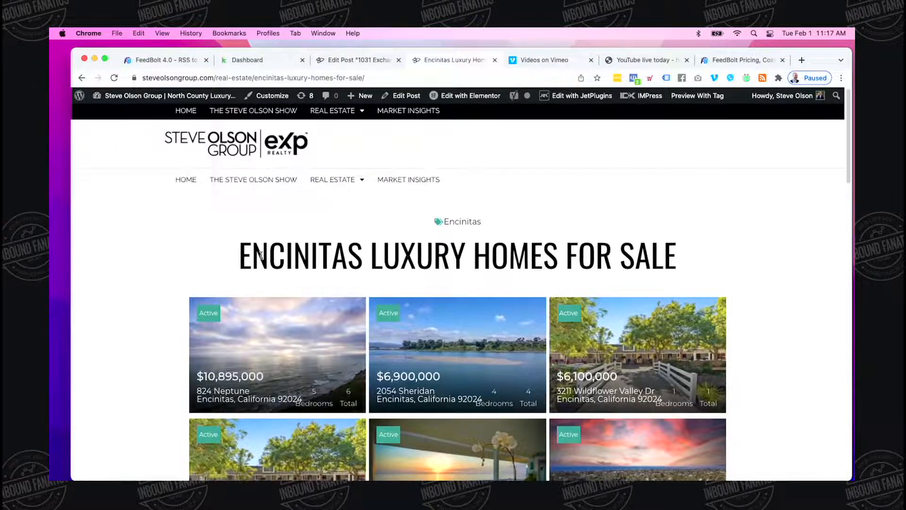
left_click_drag(270, 255, 317, 255)
left_click(447, 223)
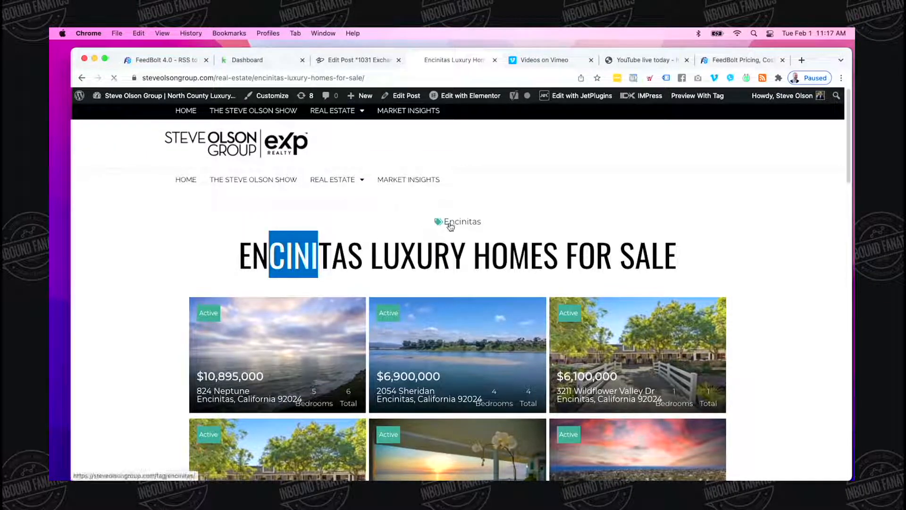
double_click(170, 77)
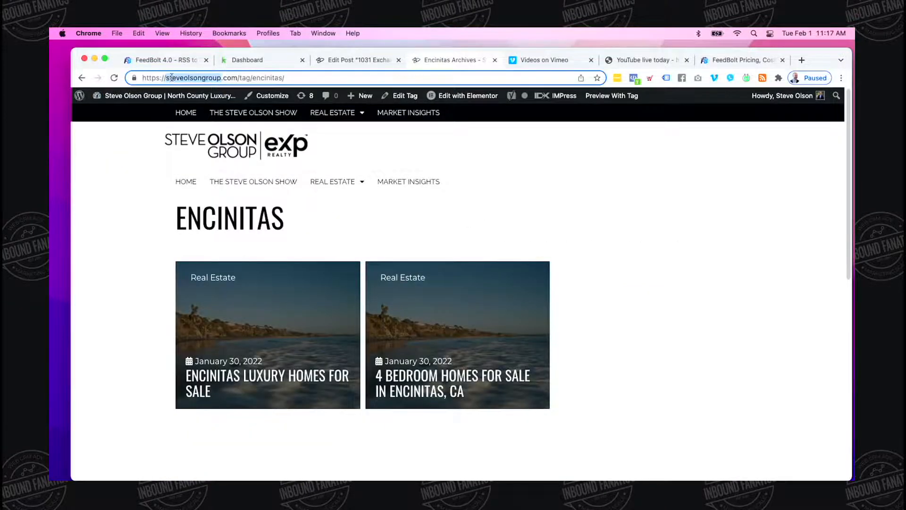
left_click(238, 77)
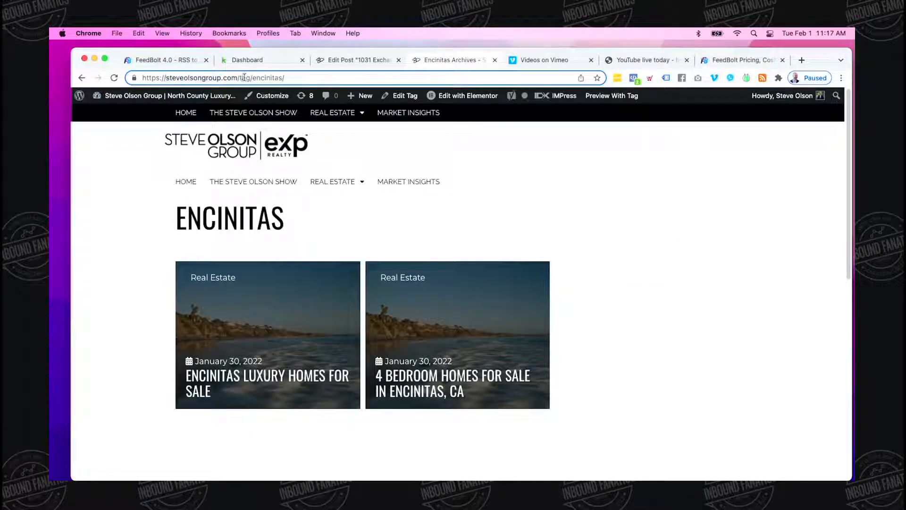
double_click(265, 78)
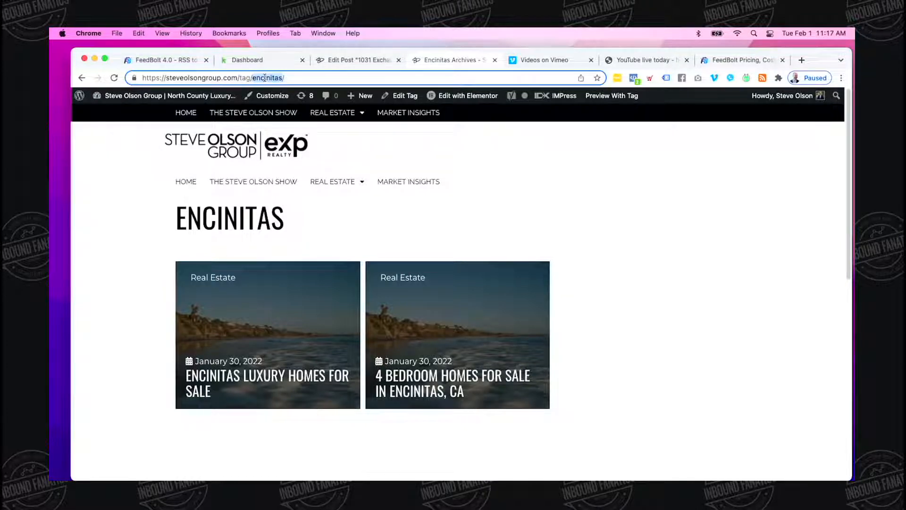
right_click(81, 81)
left_click(586, 208)
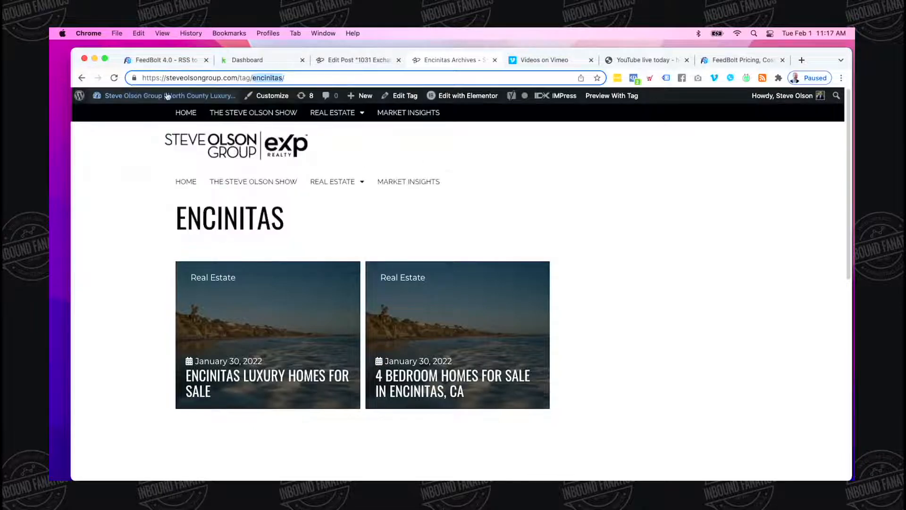
Step: Go back to the home page, open the Real Estate category archive and examine the category and name parts of its URL
left_click(81, 78)
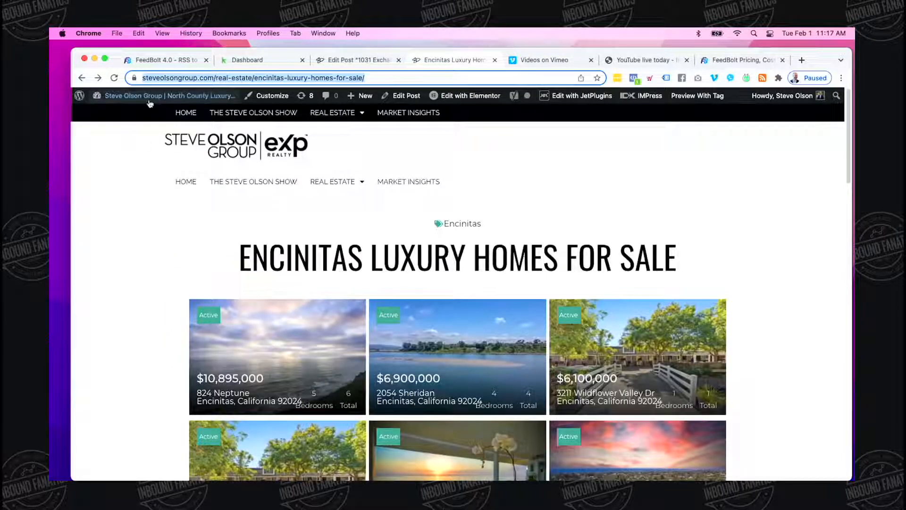
left_click(82, 79)
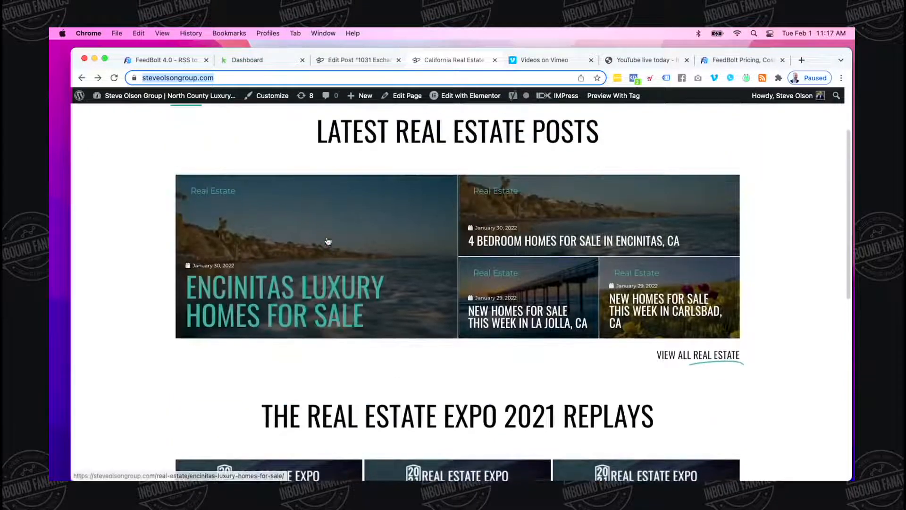
left_click(213, 191)
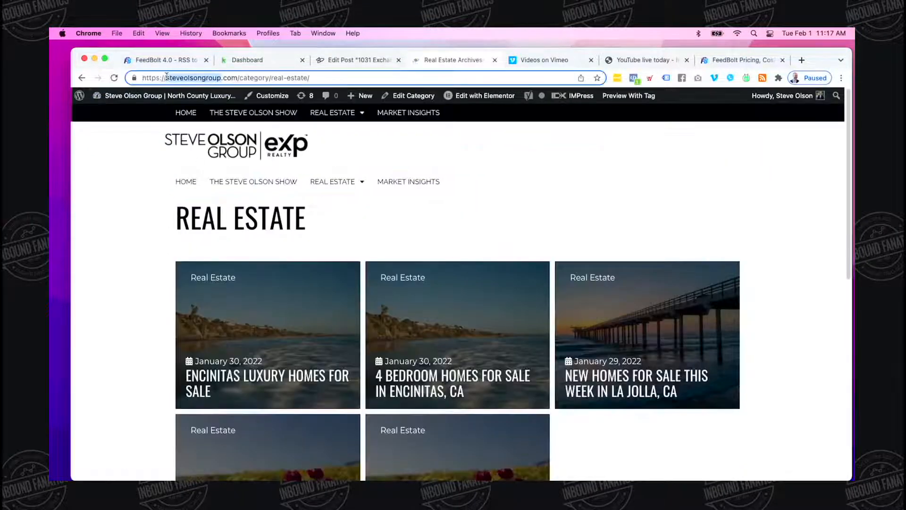
double_click(256, 78)
double_click(293, 79)
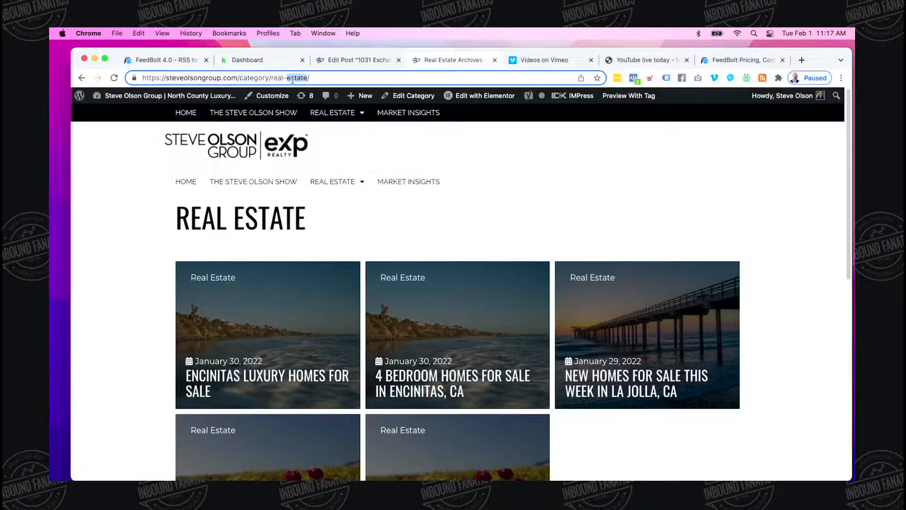
left_click(330, 80)
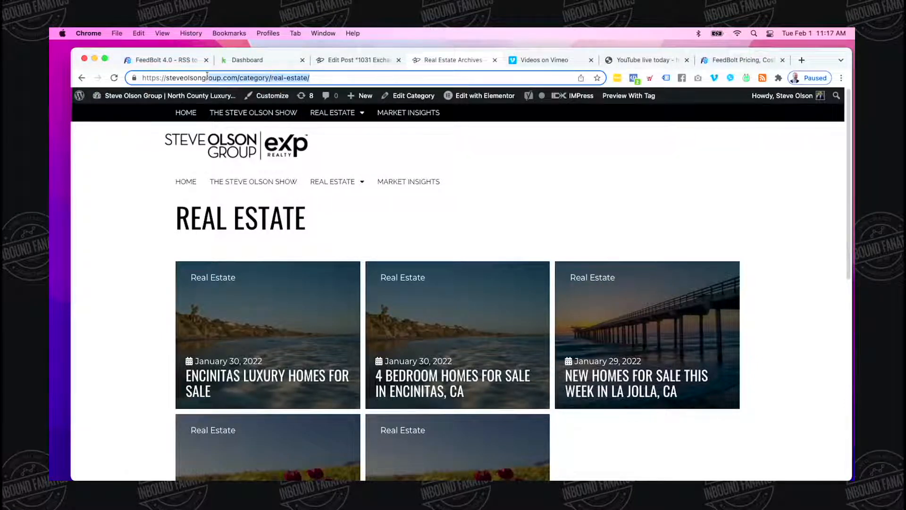
Step: Open the Permalinks settings in the WordPress dashboard and examine the category tag in the custom structure
key("Return")
left_click(125, 111)
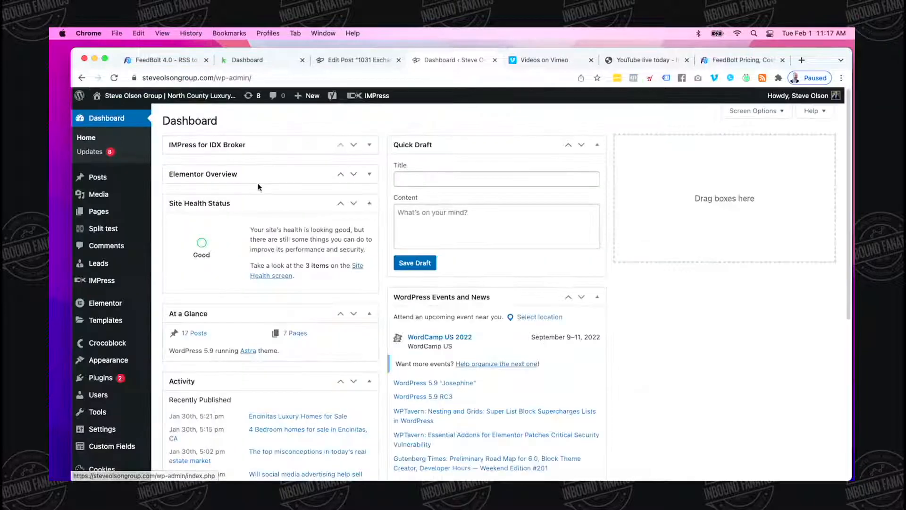
mouse_move(117, 365)
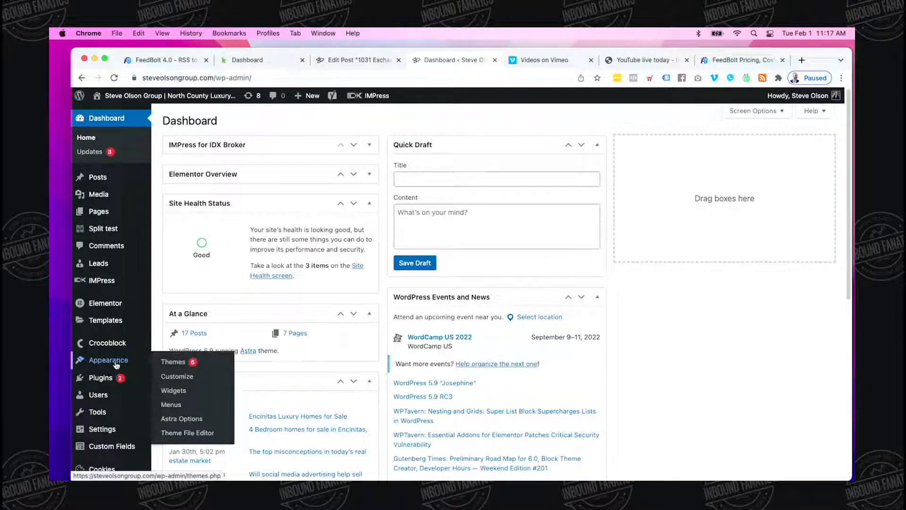
mouse_move(117, 429)
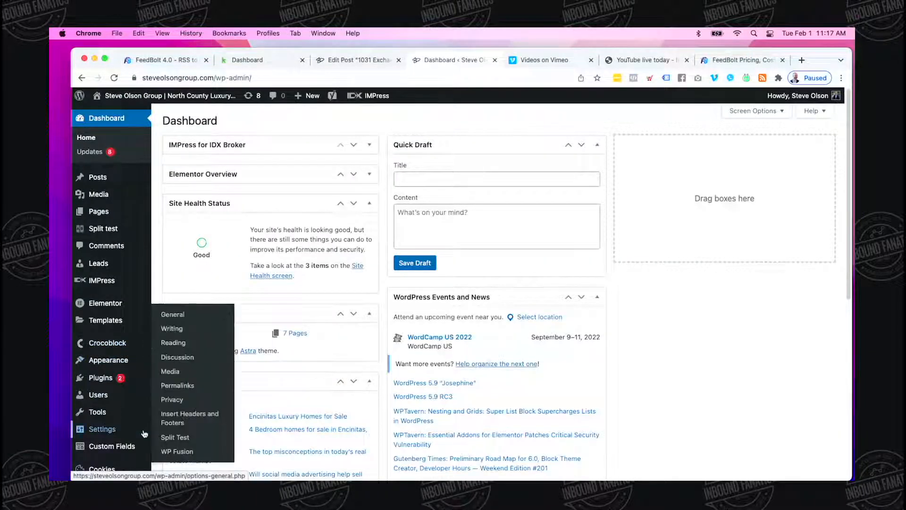
left_click(178, 385)
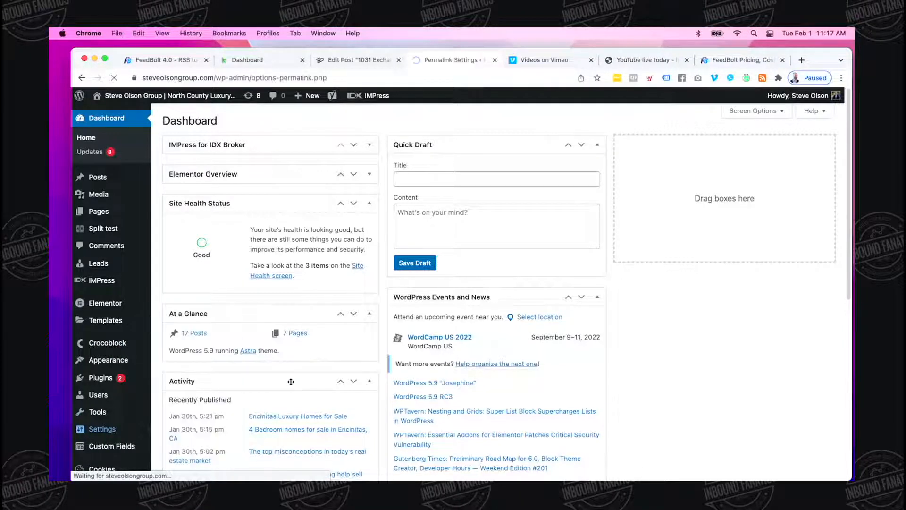
scroll(321, 283, "down", 2)
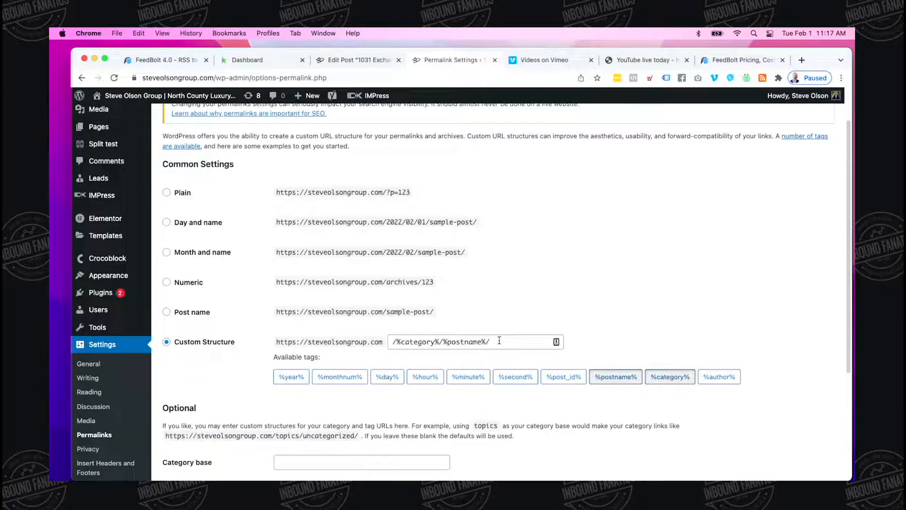
double_click(420, 340)
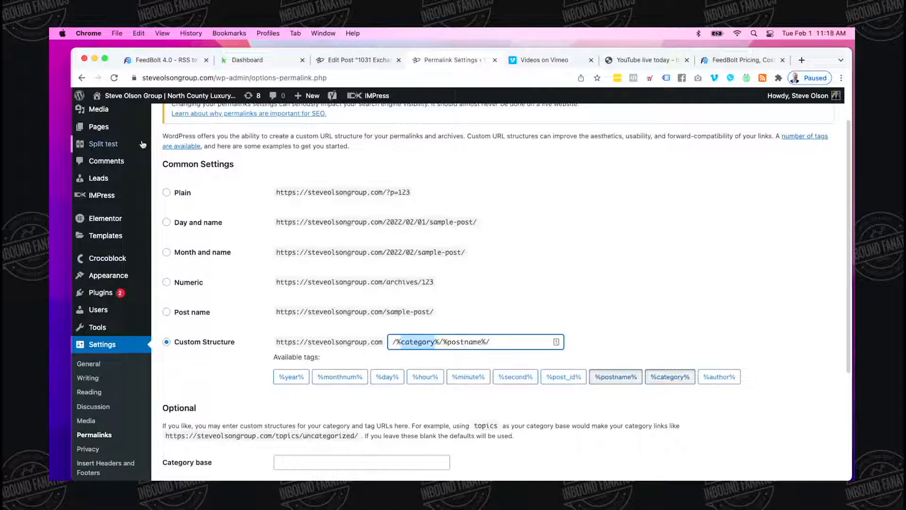
Step: Return to the site's Real Estate category archive and append "feed" to its URL to load the category's RSS feed
scroll(78, 141, "up", 3)
left_click(113, 110)
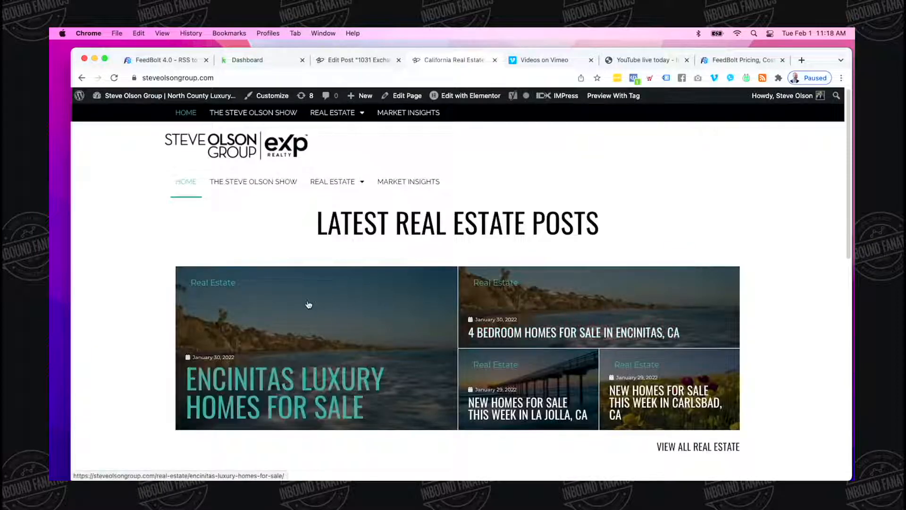
left_click(222, 287)
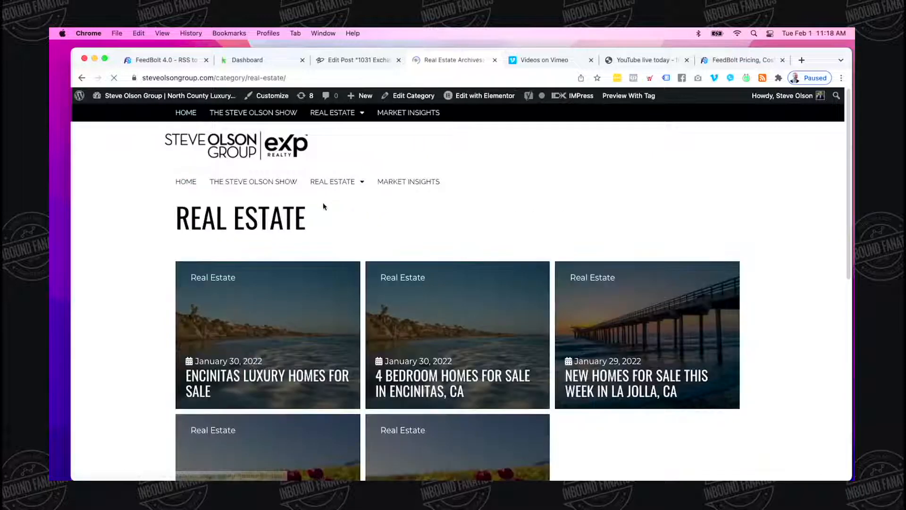
left_click(307, 80)
left_click(308, 76)
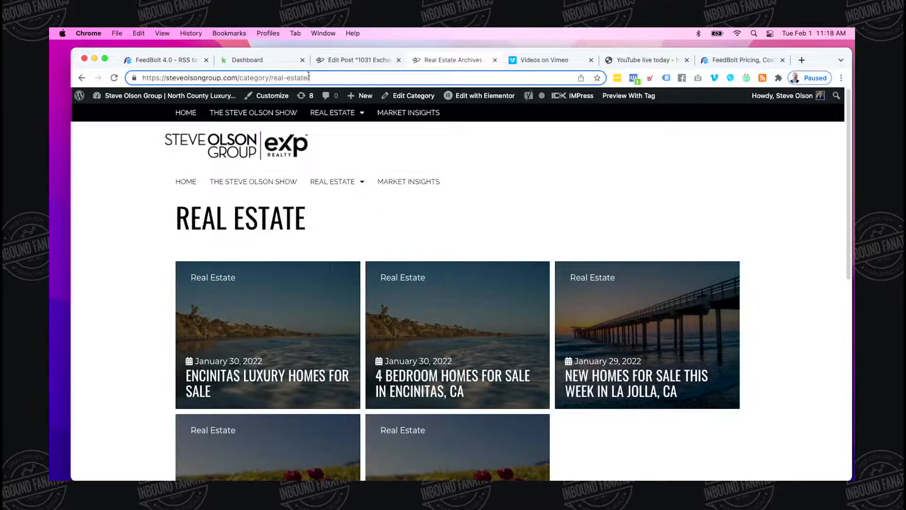
type("feed")
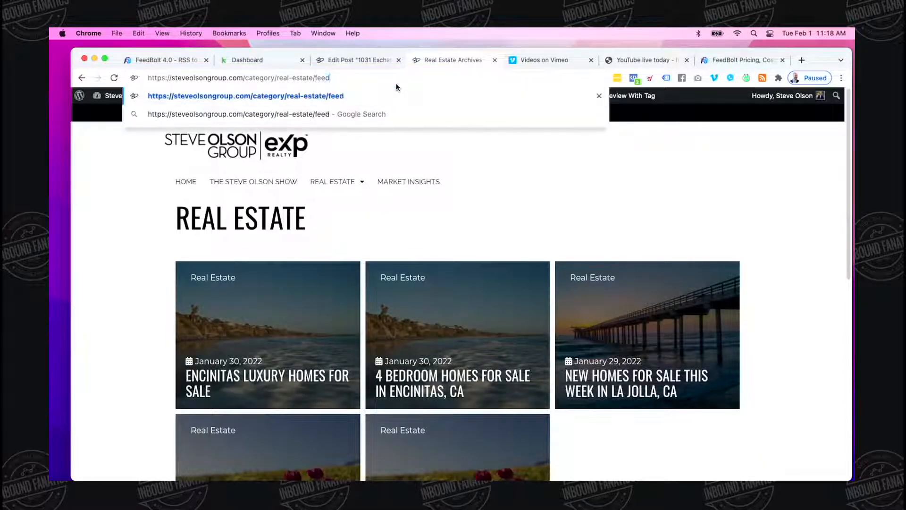
key("Return")
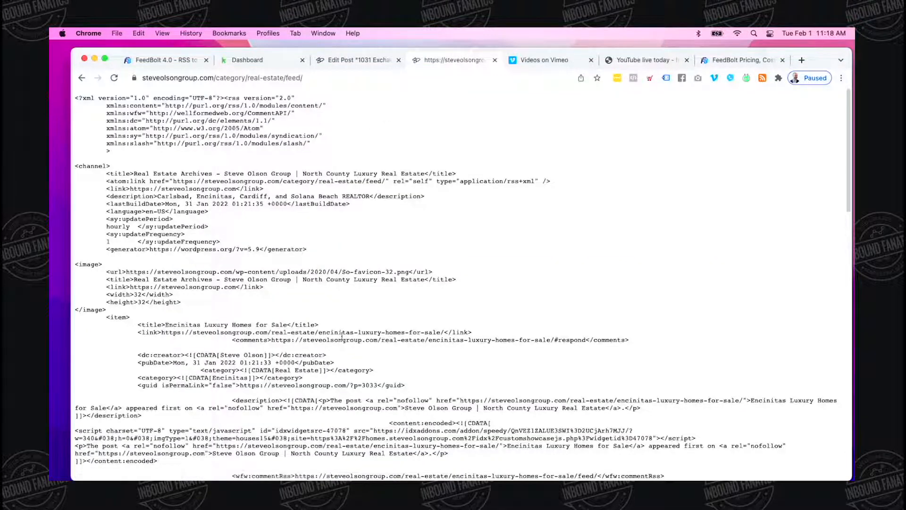
Step: Examine the parts of the category feed URL and read through the post items in the raw RSS feed
left_click_drag(165, 77, 299, 77)
left_click(251, 76)
left_click(316, 78)
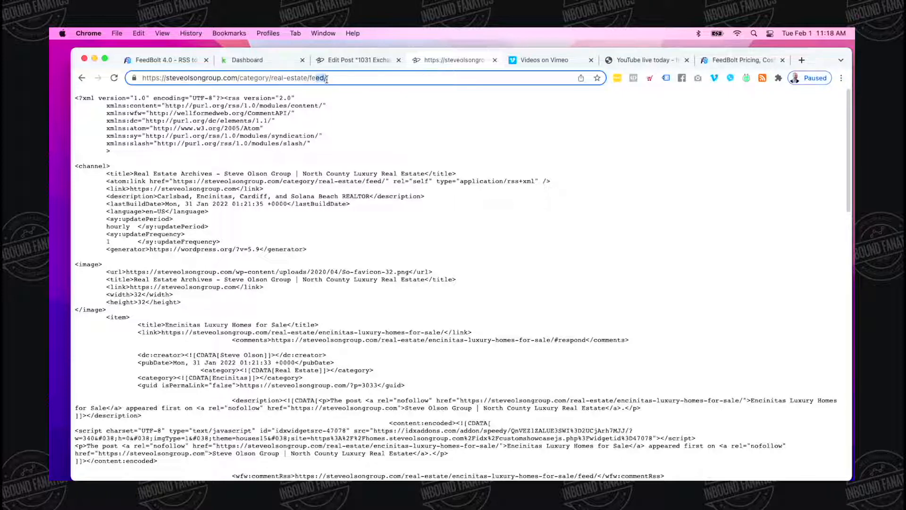
scroll(338, 225, "down", 10)
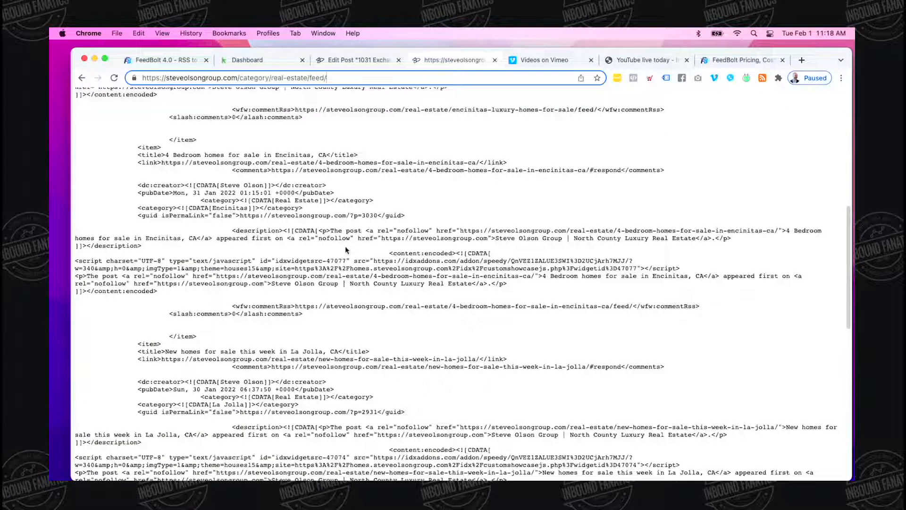
Step: Select the full category feed URL, switch to FeedBolt and close the Add Feed dialog without adding a feed
triple_click(361, 79)
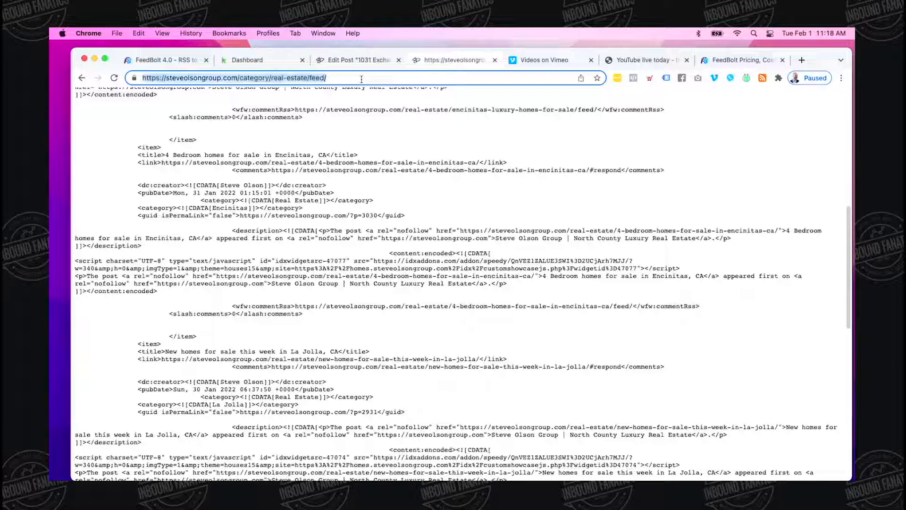
left_click(181, 59)
left_click(451, 170)
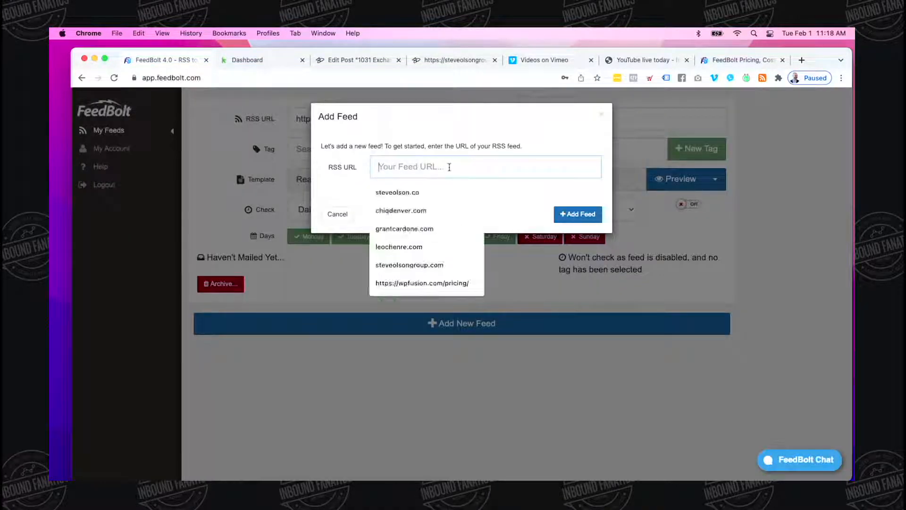
left_click(598, 116)
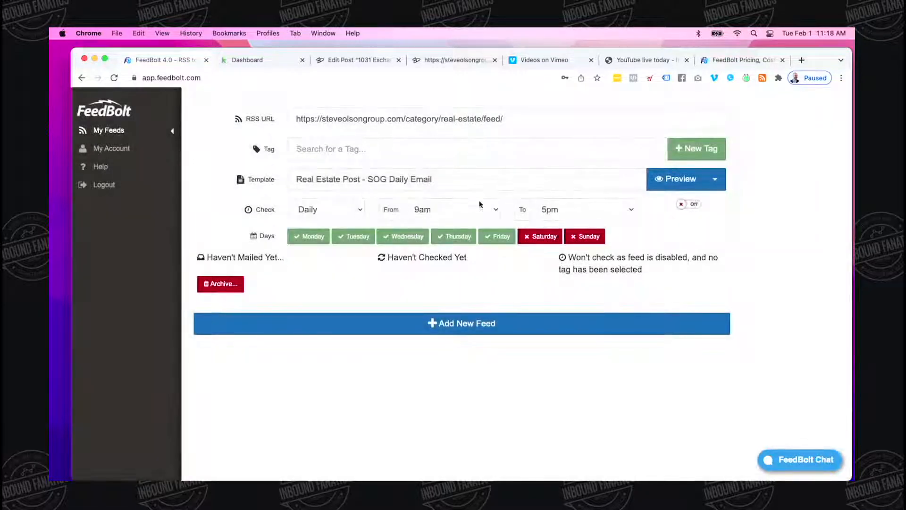
Step: Review the feed's RSS URL, tag field, check frequency, end-time choices and on/off switch, leaving the feed disabled
left_click_drag(500, 119, 310, 118)
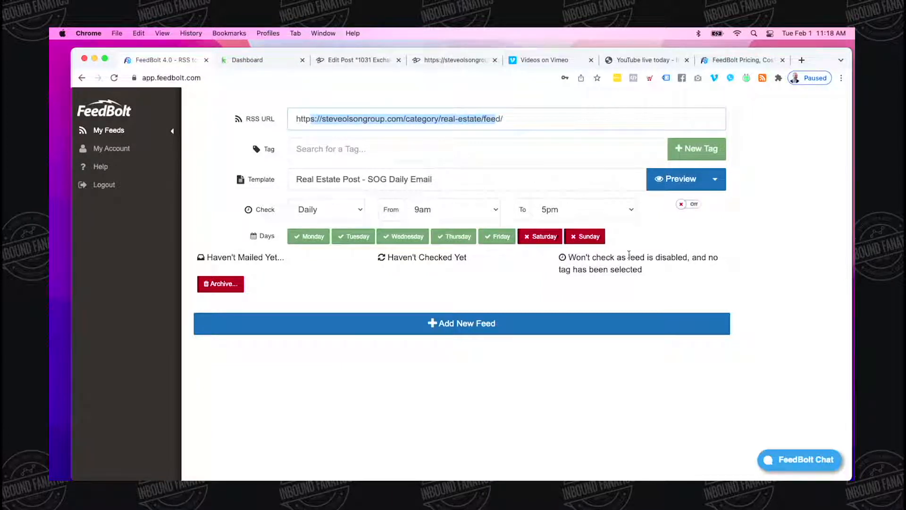
left_click(329, 147)
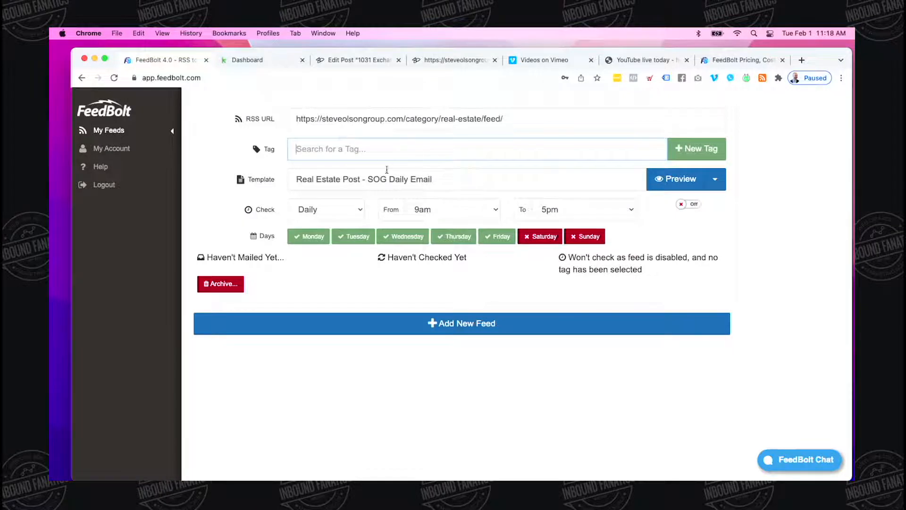
left_click(323, 212)
left_click(313, 211)
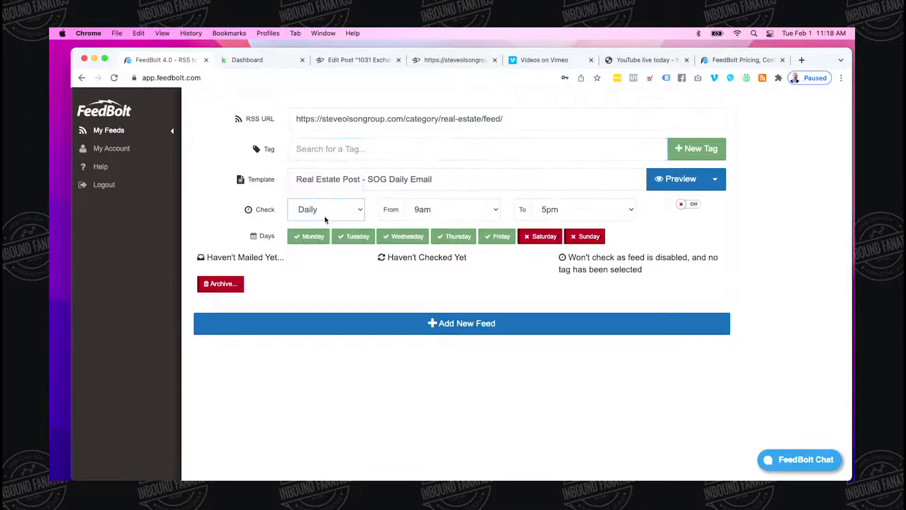
left_click(570, 216)
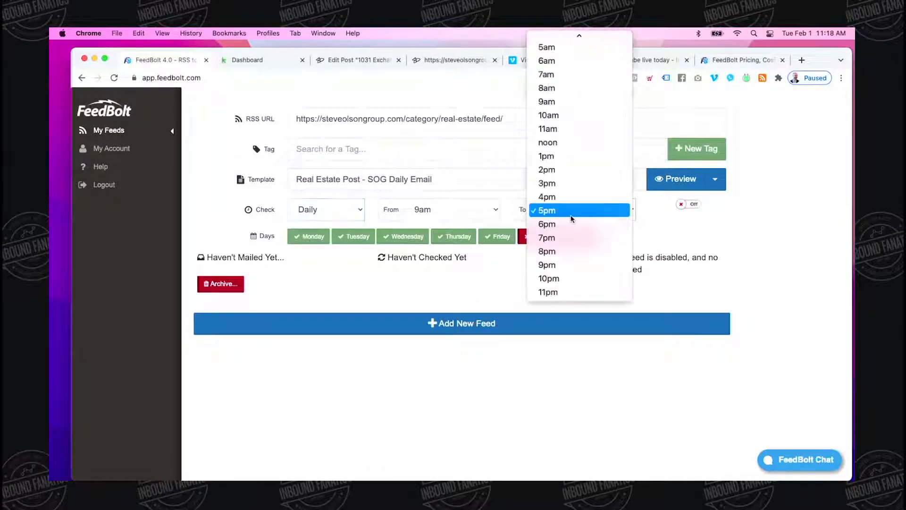
left_click(631, 231)
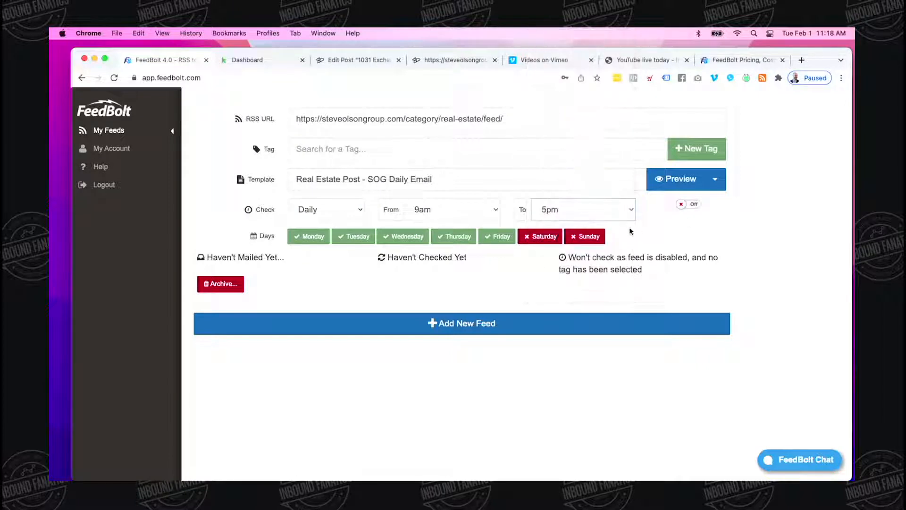
left_click(690, 206)
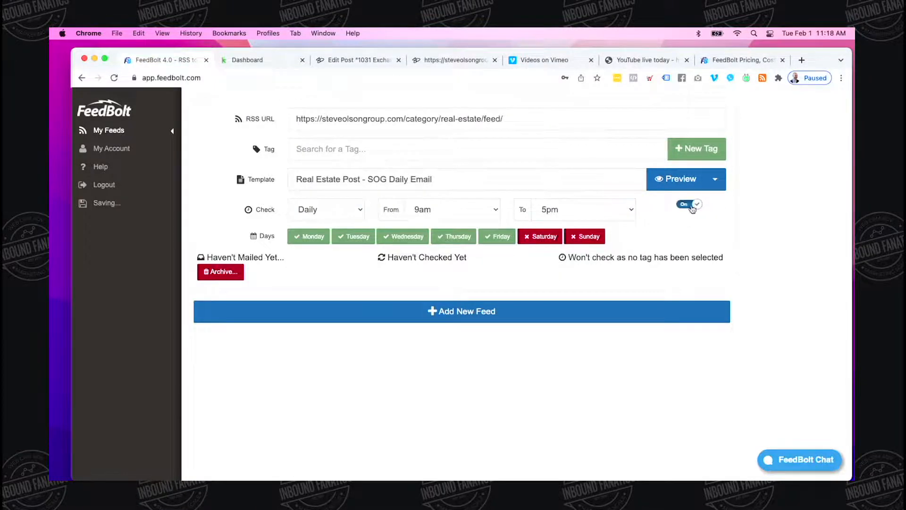
left_click(689, 206)
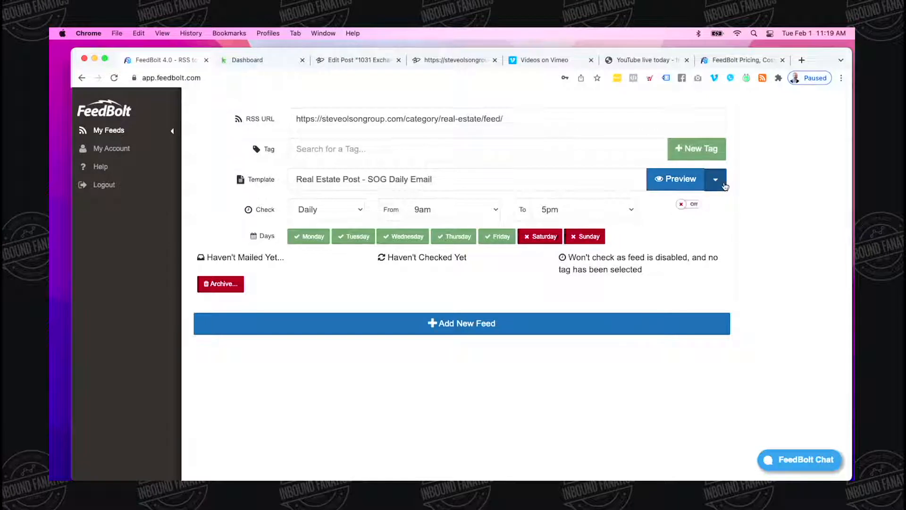
Step: Open the feed's email template for editing and delete the ~RSS.SummaryText1~ line below the first post title
left_click(717, 181)
left_click(696, 213)
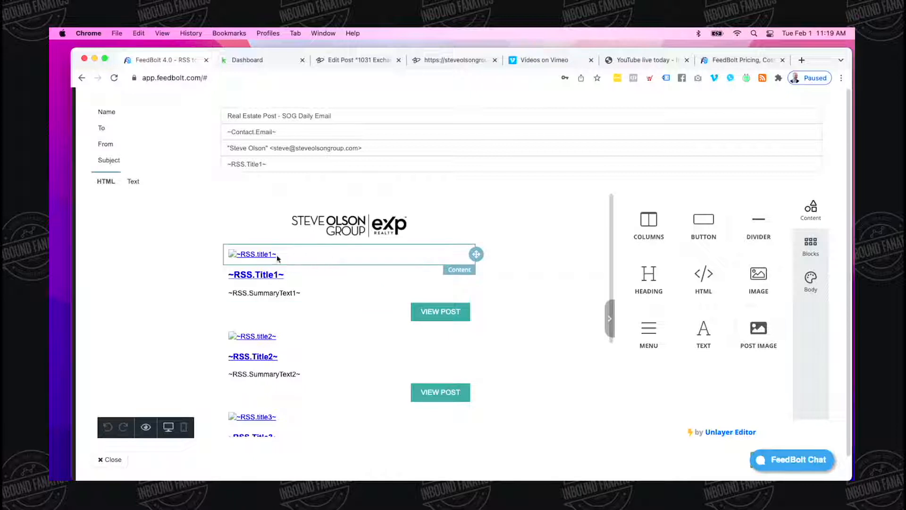
left_click(301, 295)
left_click_drag(302, 293, 230, 290)
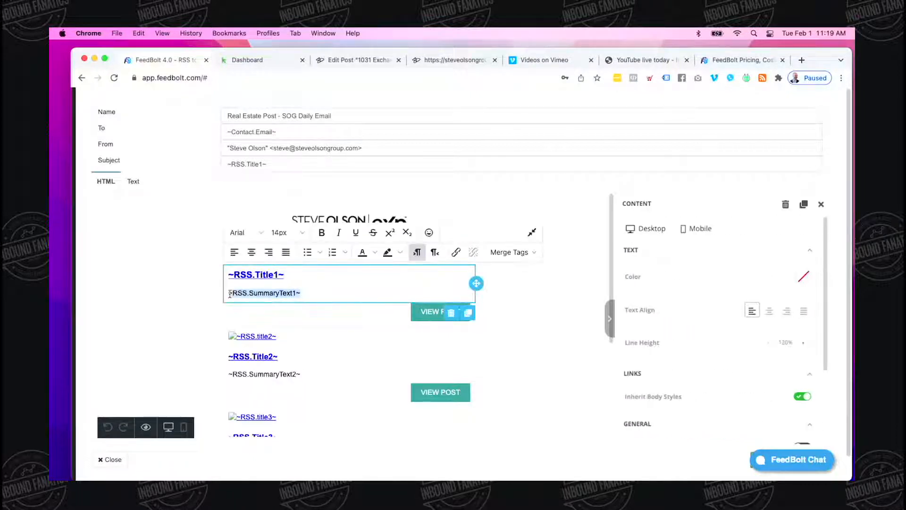
key("BackSpace")
key("BackSpace")
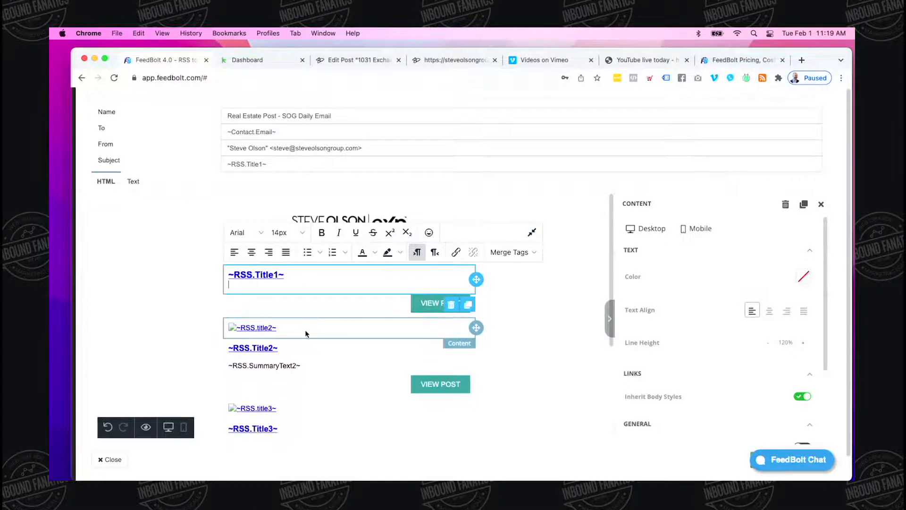
Step: Delete the ~RSS.SummaryText2~ line below the second post title in the template
left_click(313, 357)
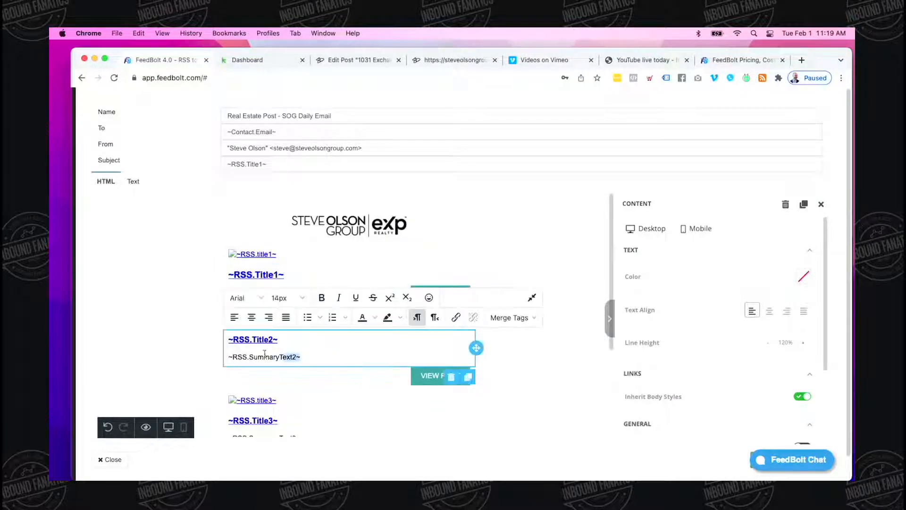
left_click(212, 355)
triple_click(291, 362)
key("BackSpace")
key("BackSpace")
Step: Delete the ~RSS.SummaryText3~ line below the third post title and leave the text block
left_click(306, 421)
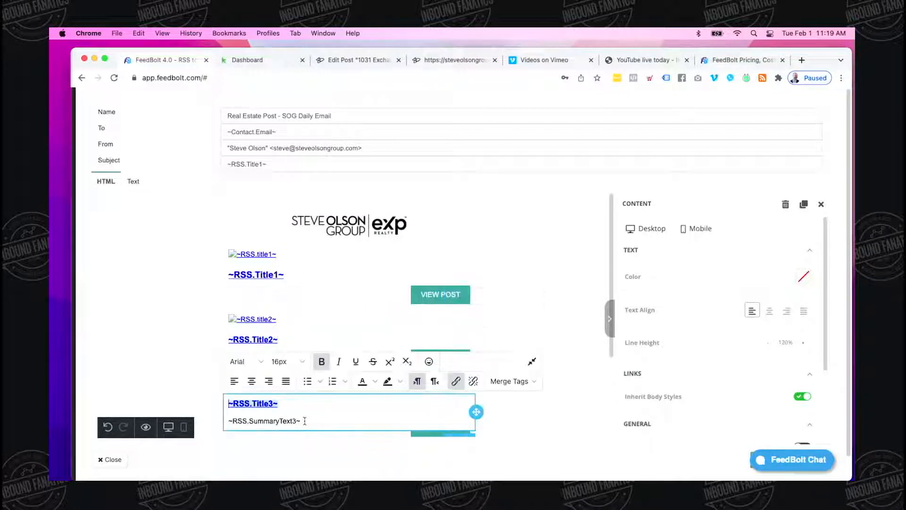
left_click_drag(303, 421, 222, 422)
triple_click(279, 421)
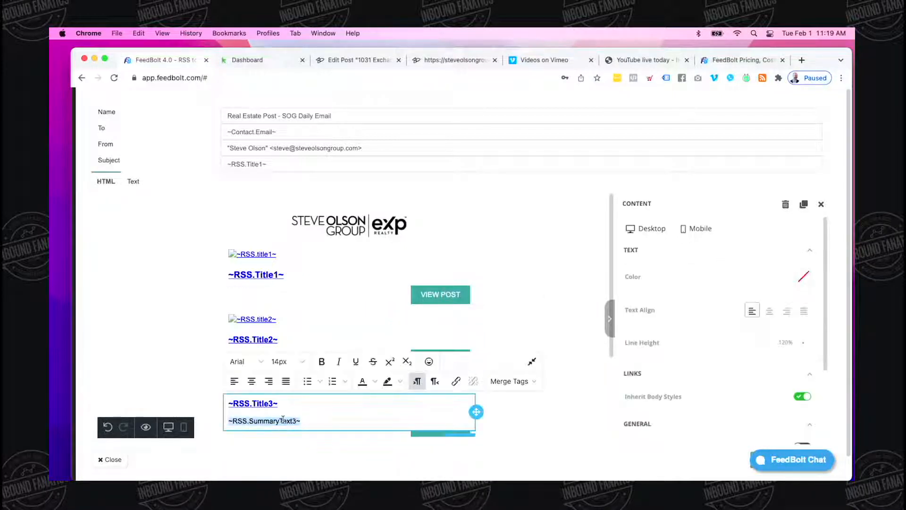
key("BackSpace")
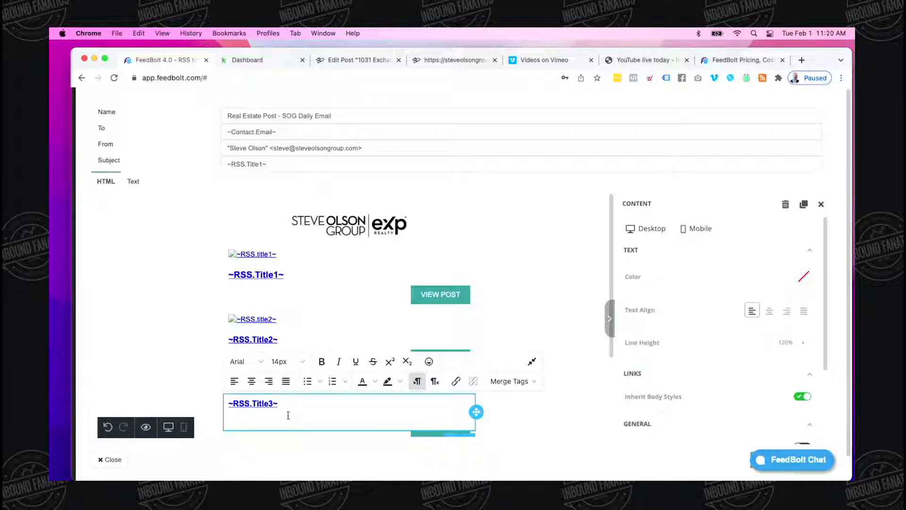
key("BackSpace")
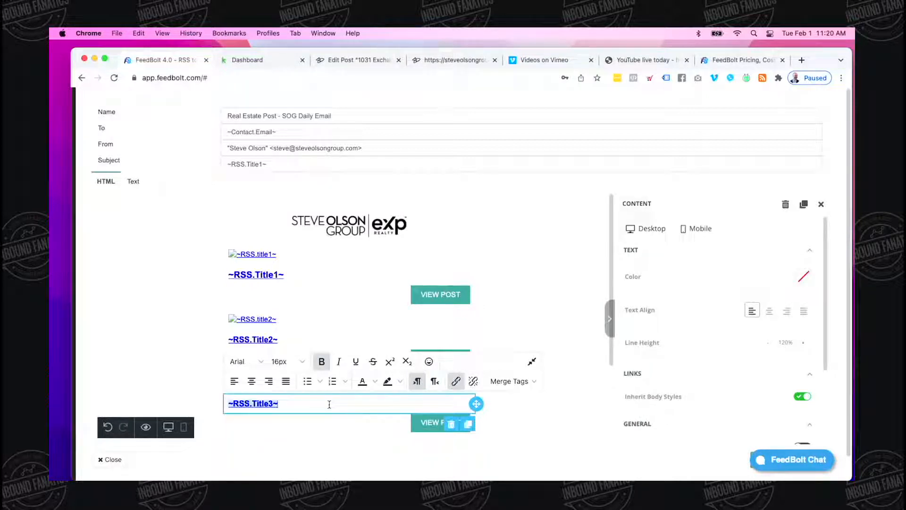
left_click(200, 340)
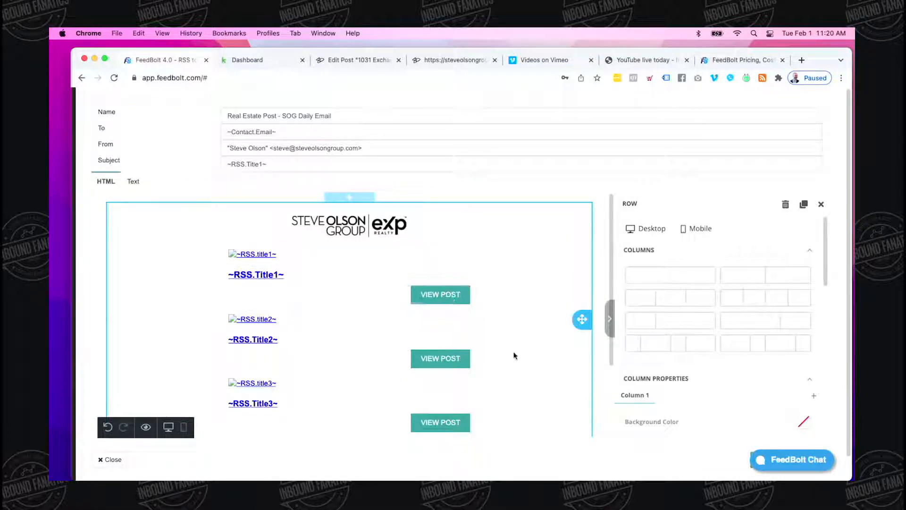
Step: Select the header logo and look over its image, link and padding settings
left_click(398, 230)
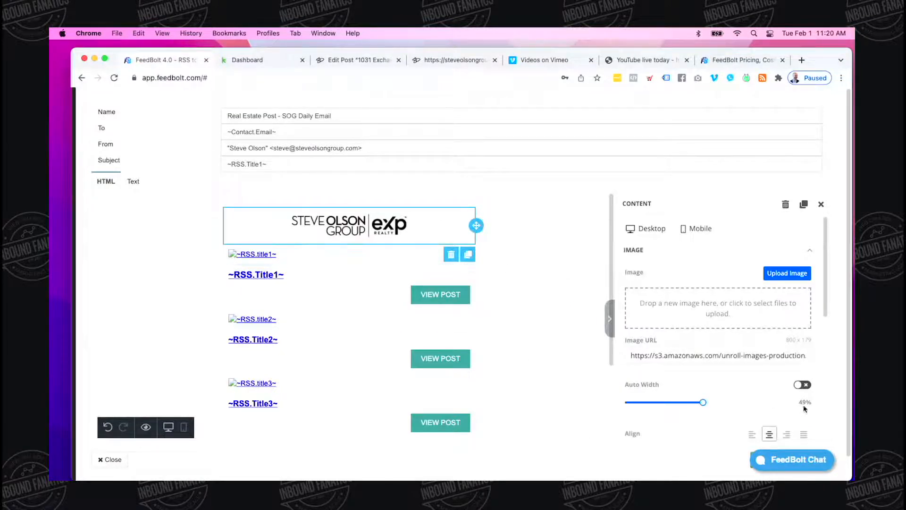
scroll(697, 399, "down", 5)
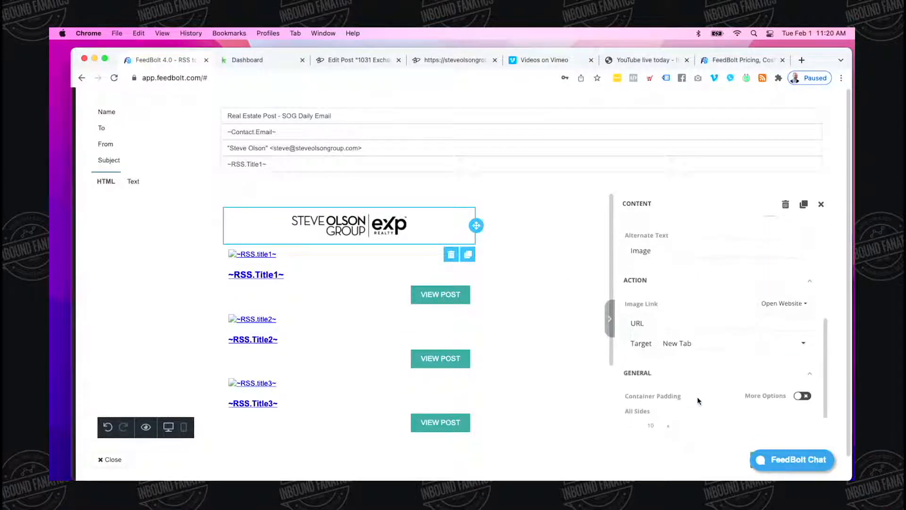
Step: Make the group name line in the email's footer signature bold
scroll(387, 354, "down", 5)
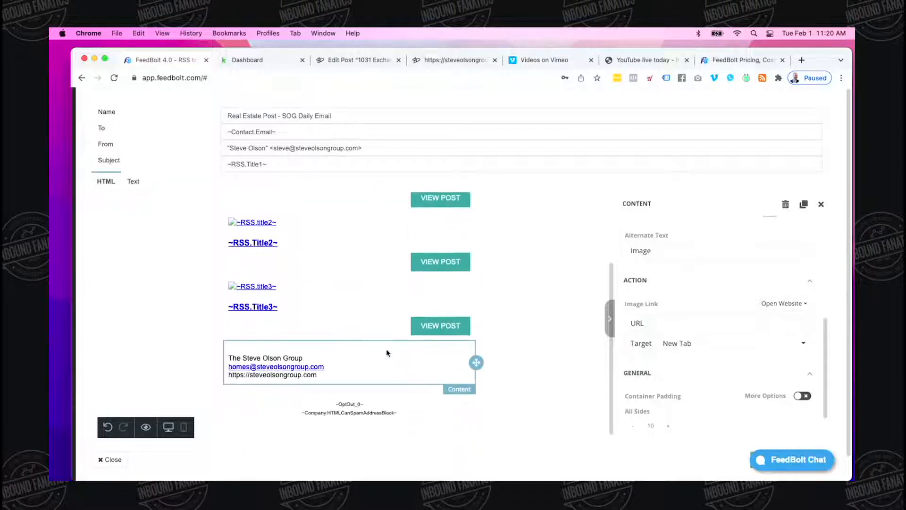
left_click(311, 339)
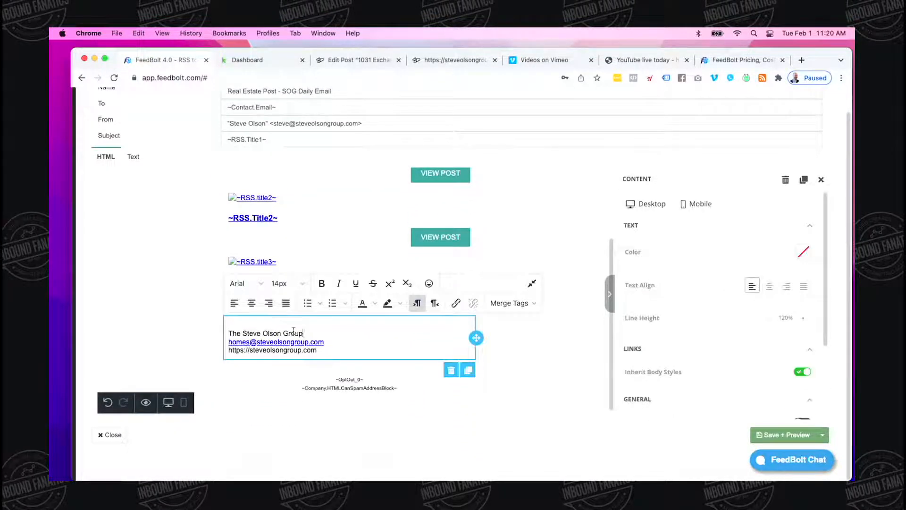
left_click_drag(305, 333, 228, 326)
key("ctrl+b")
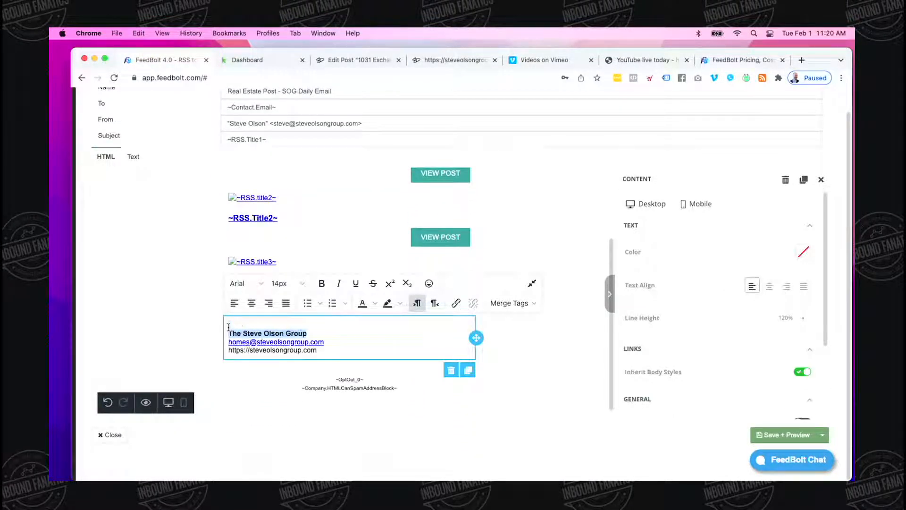
left_click(198, 327)
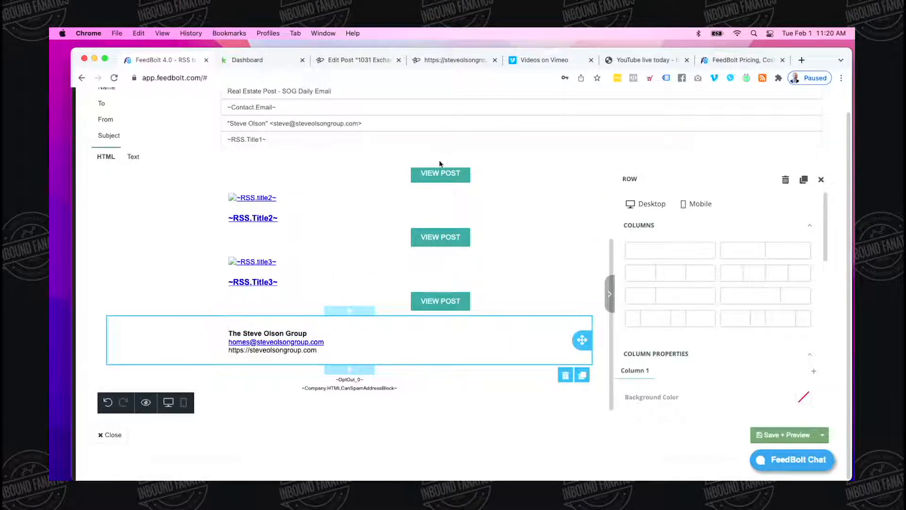
Step: Review the template's Name, To, From and Subject fields and their merge tags
scroll(327, 126, "up", 1)
triple_click(324, 115)
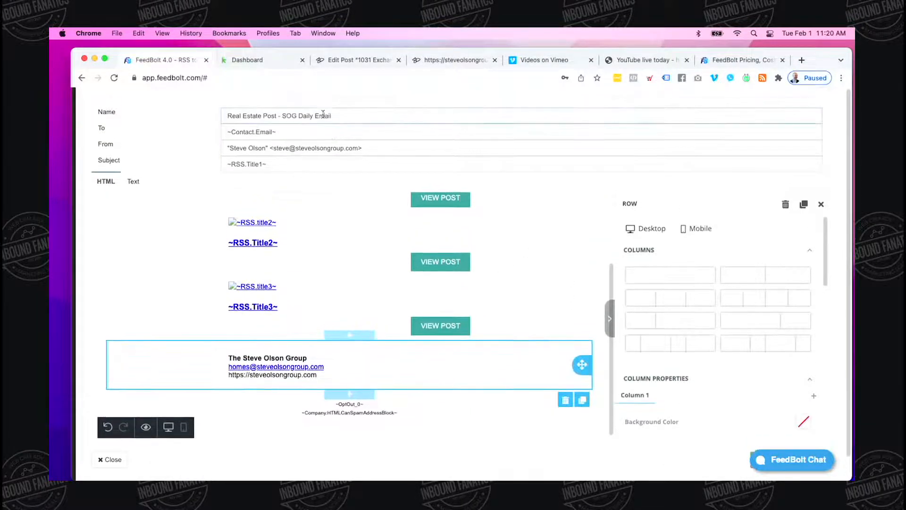
double_click(293, 133)
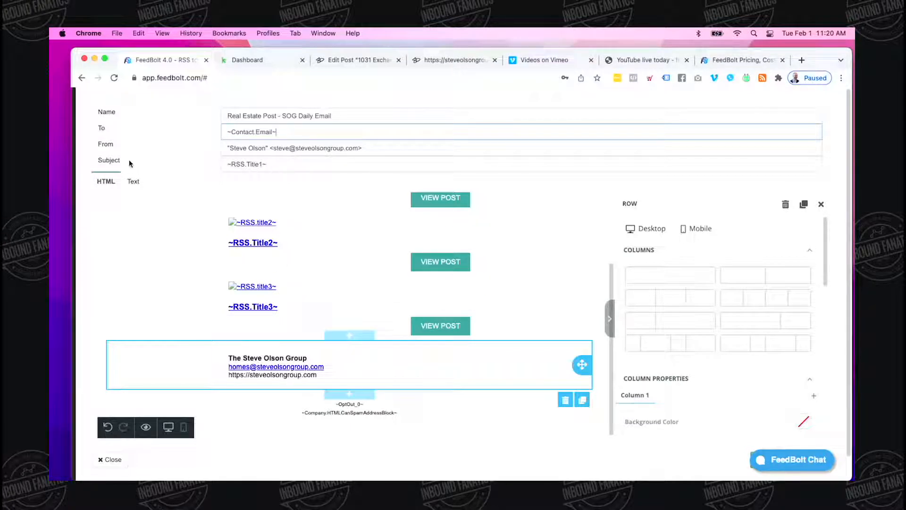
scroll(281, 241, "up", 3)
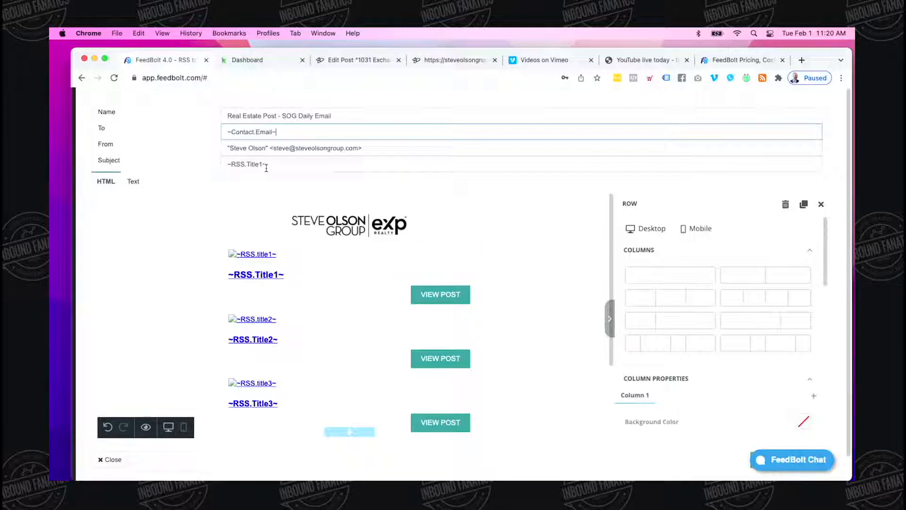
left_click(795, 467)
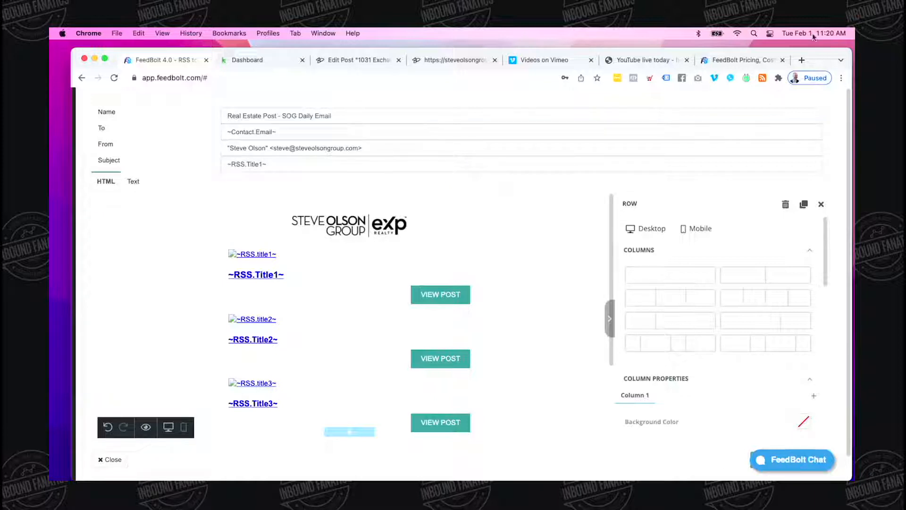
left_click_drag(814, 57, 793, 56)
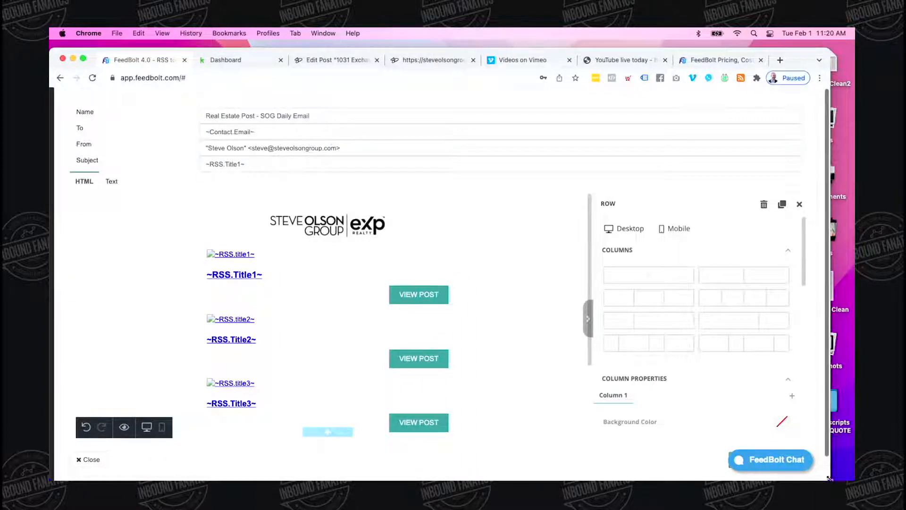
left_click_drag(829, 478, 847, 437)
scroll(778, 382, "down", 3)
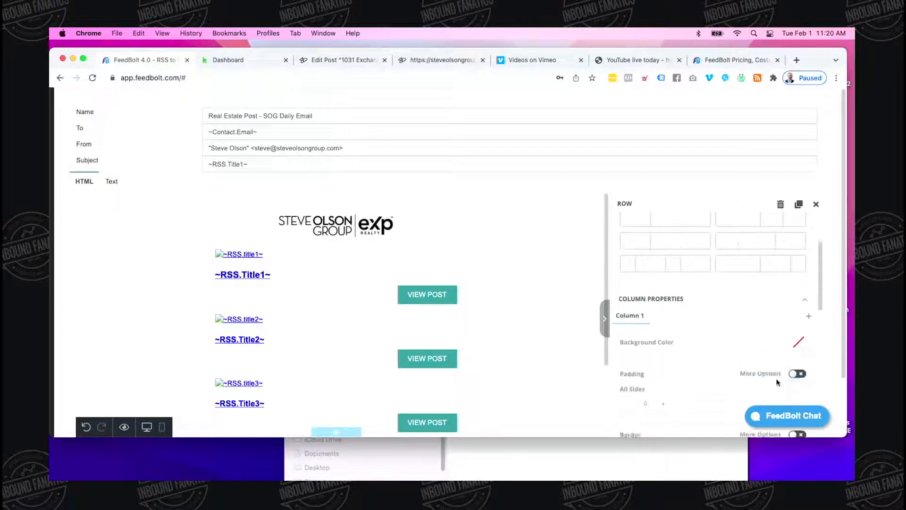
scroll(778, 379, "down", 6)
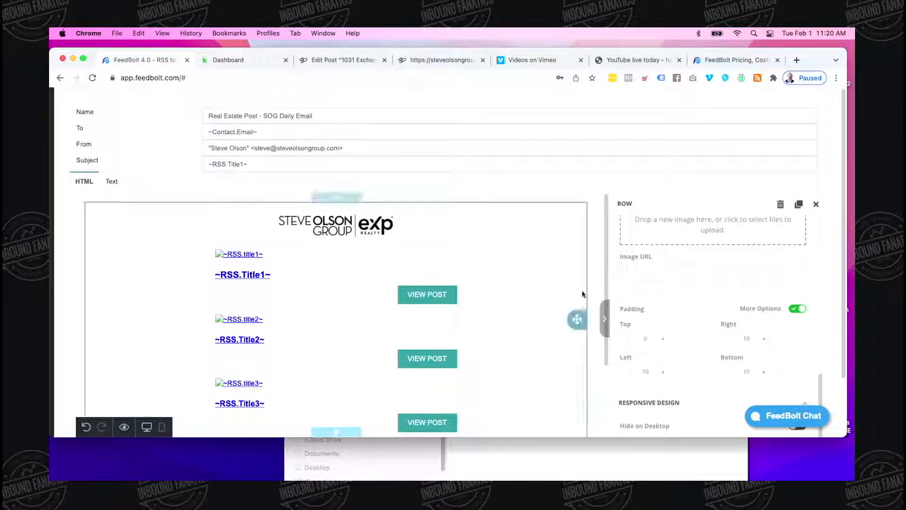
Step: Switch the browser window to full screen and save the template with a preview
left_click(85, 61)
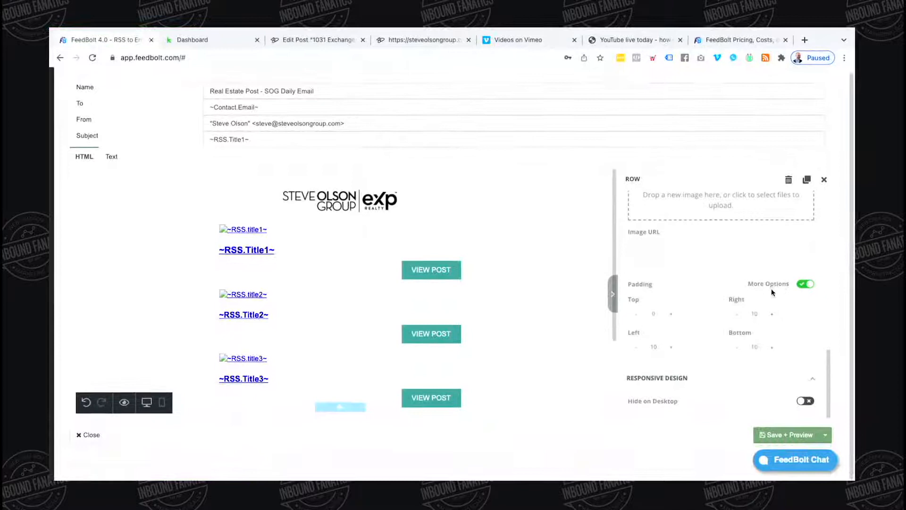
left_click(807, 437)
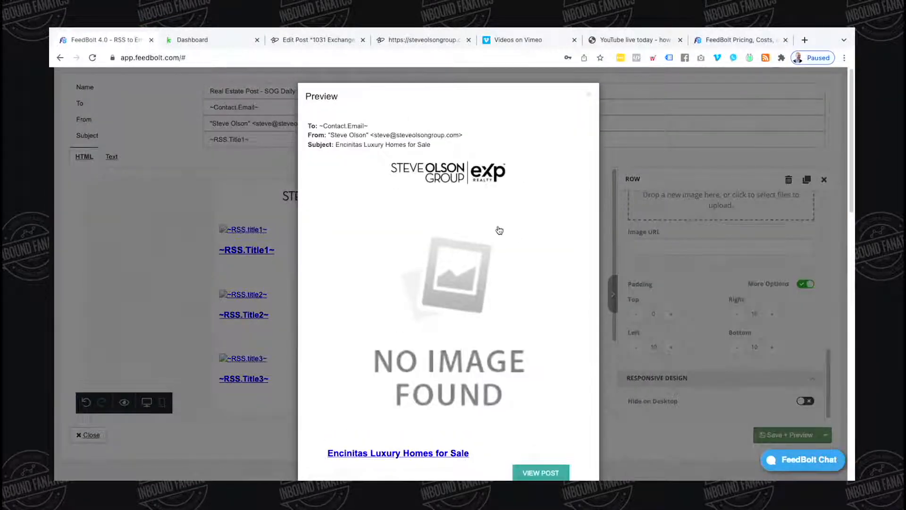
Step: Examine the email preview from subject and logo through the three post images, titles and View Post buttons to the footer
scroll(498, 229, "down", 10)
scroll(495, 230, "down", 8)
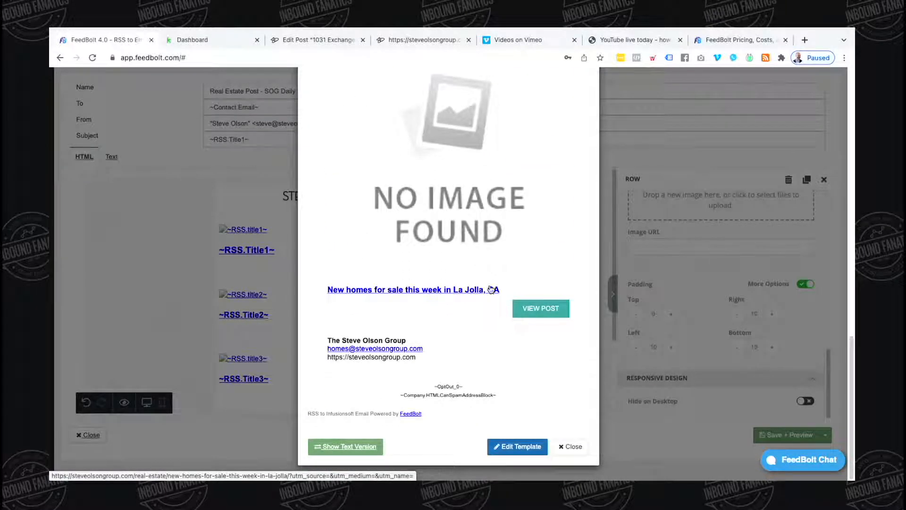
scroll(475, 262, "up", 6)
scroll(475, 261, "up", 4)
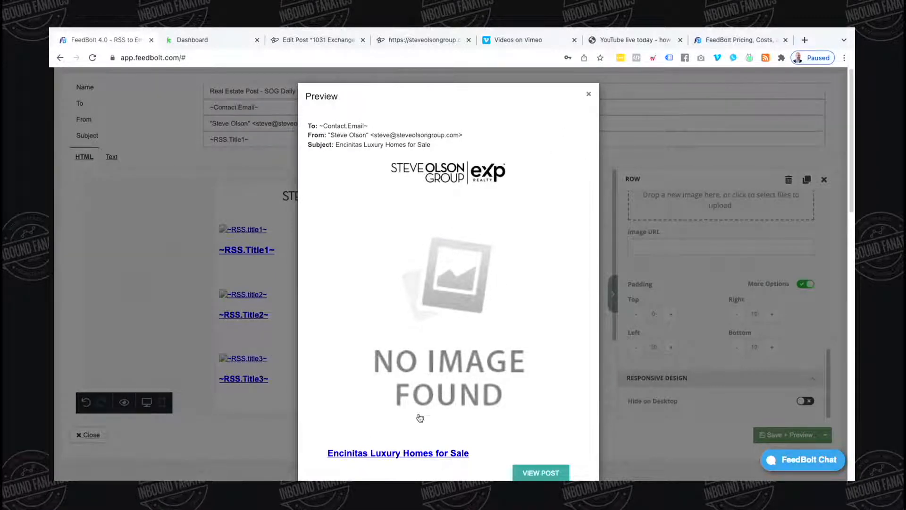
scroll(431, 454, "down", 1)
scroll(438, 421, "down", 10)
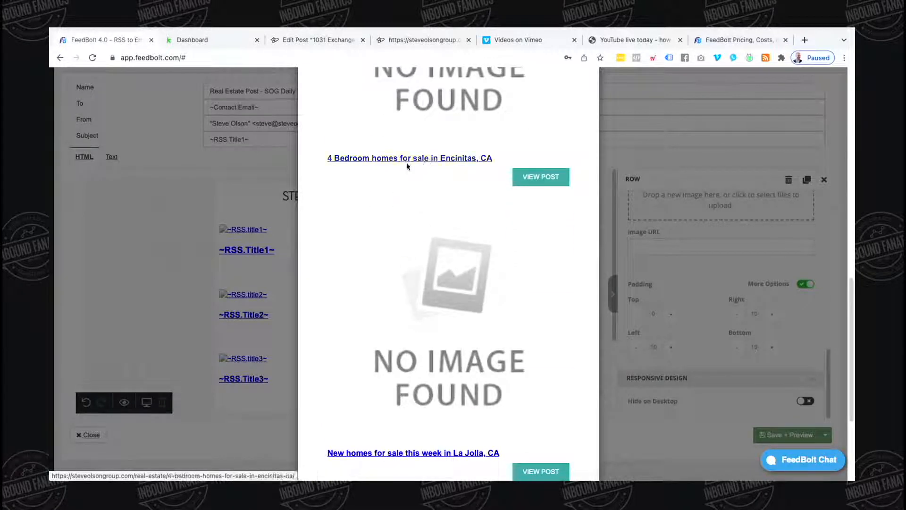
scroll(404, 163, "down", 3)
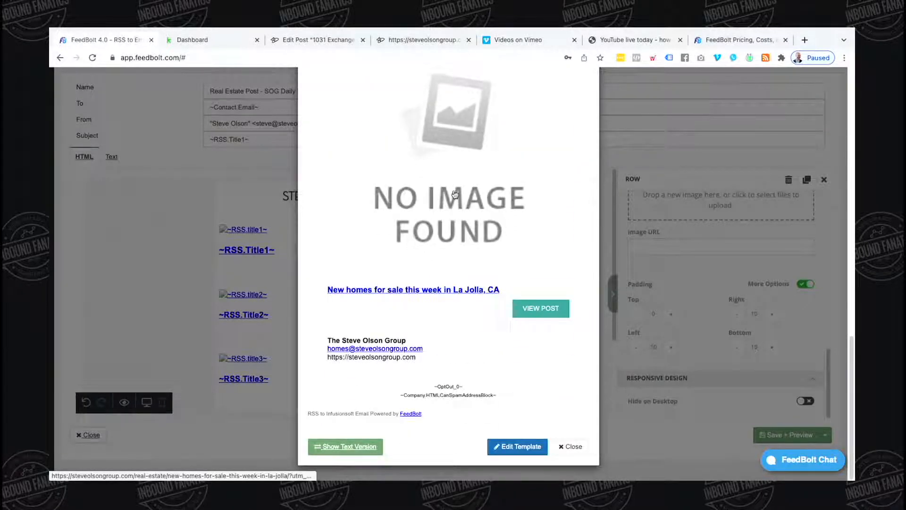
Step: Return to the start of the email preview and close it
scroll(472, 283, "up", 13)
scroll(472, 245, "up", 4)
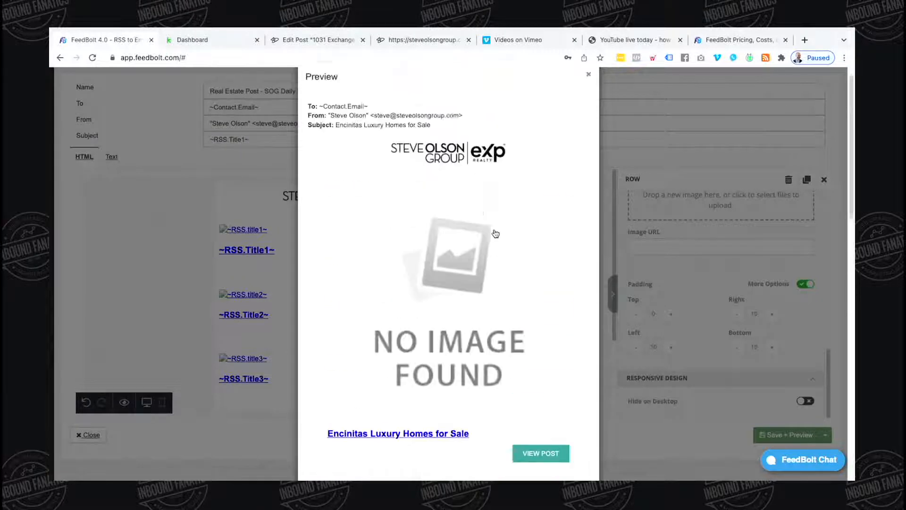
left_click(590, 94)
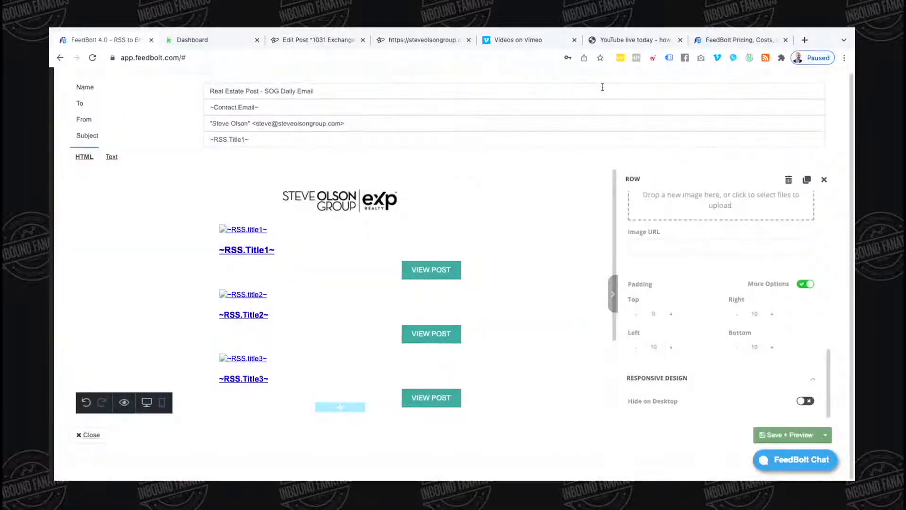
Step: Search Google in a new browser tab for "rss featured image wordpress plugin"
key("ctrl+t")
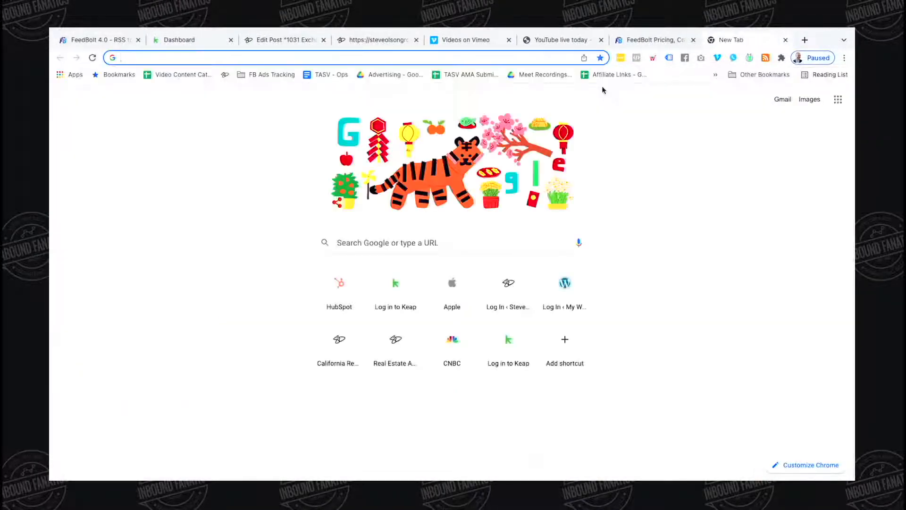
type("rss ")
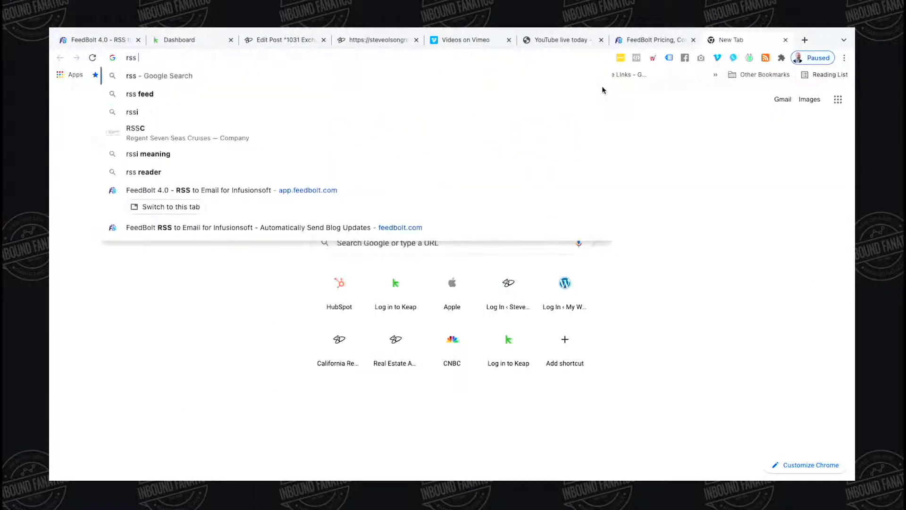
type("featured image wordpr")
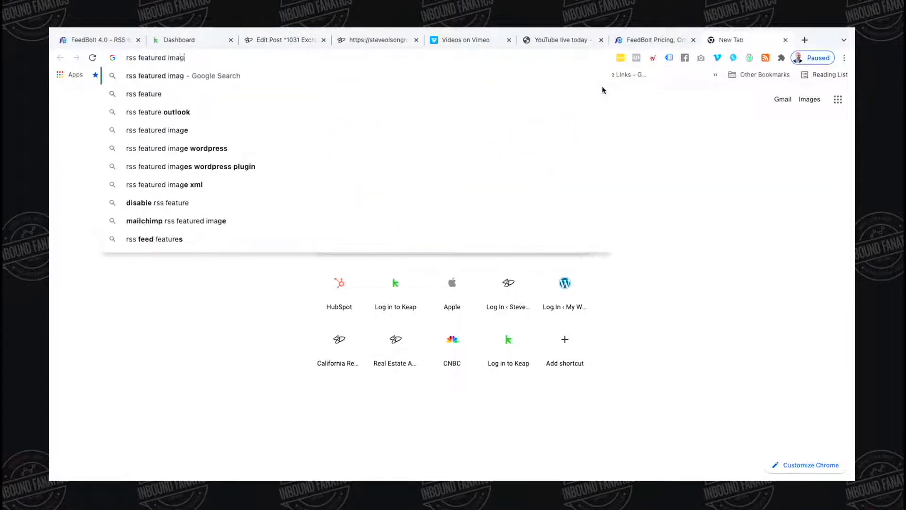
type("plau")
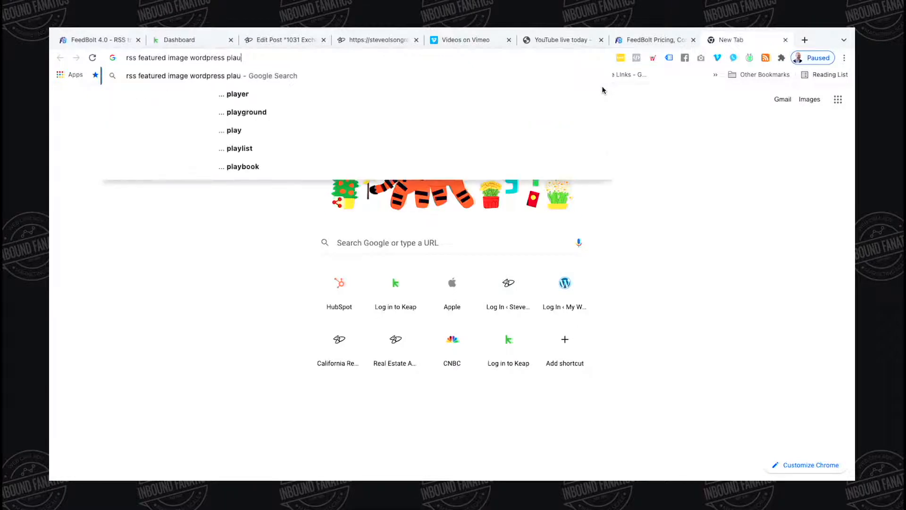
type("gin")
key("Return")
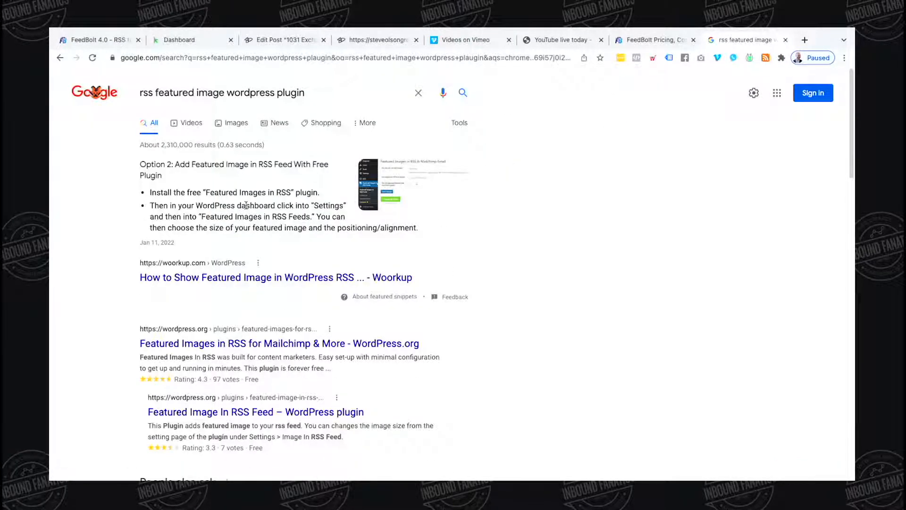
Step: Open the Woorkup article on showing featured images in WordPress RSS and go to its Option 2 free plugin section
left_click(244, 278)
scroll(247, 246, "down", 4)
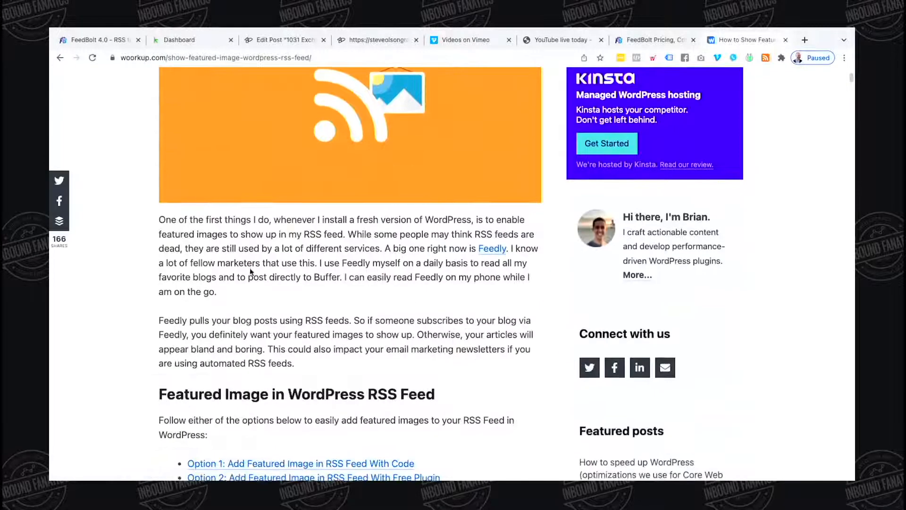
scroll(252, 271, "down", 4)
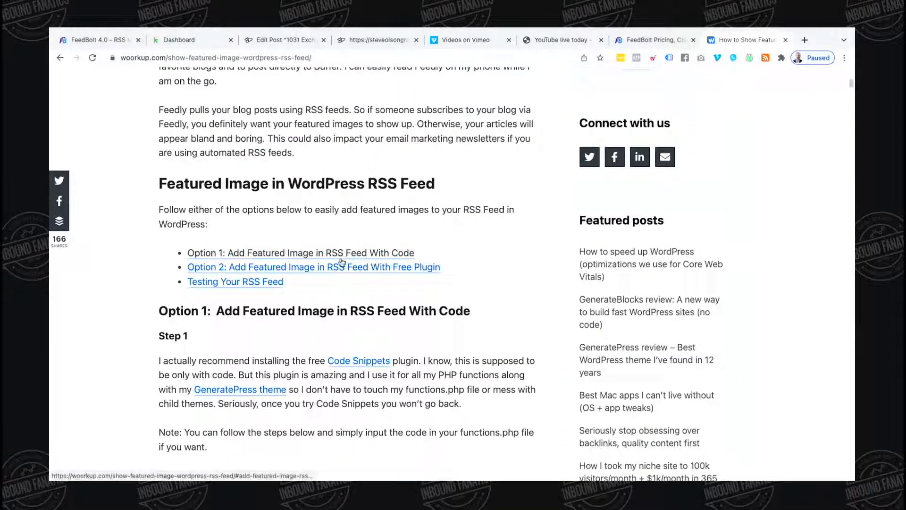
left_click(373, 272)
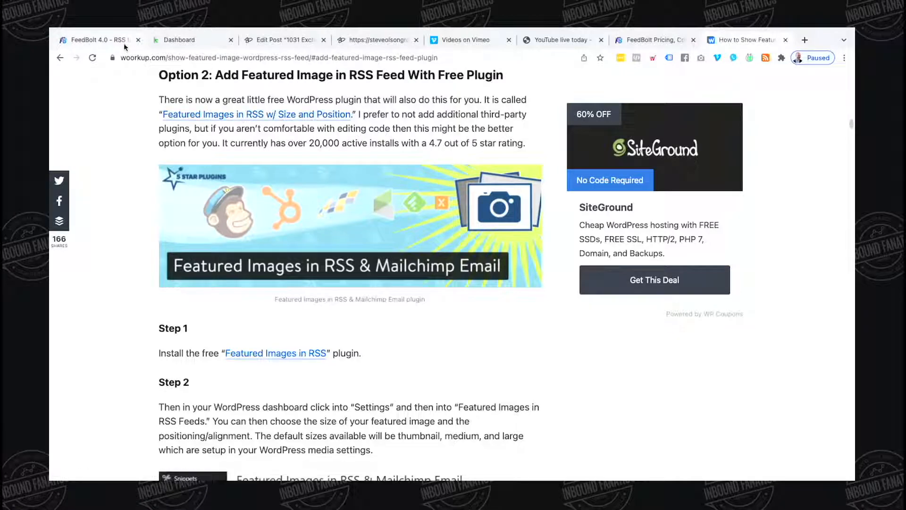
Step: Open steveolsongroup.com in a new browser tab and go to its WordPress admin dashboard
left_click(268, 42)
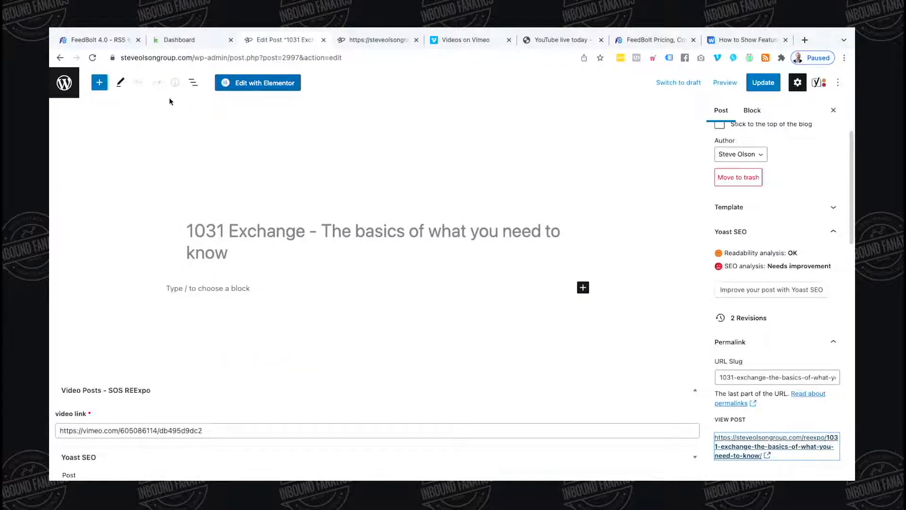
key("ctrl+t")
type("steve")
key("Return")
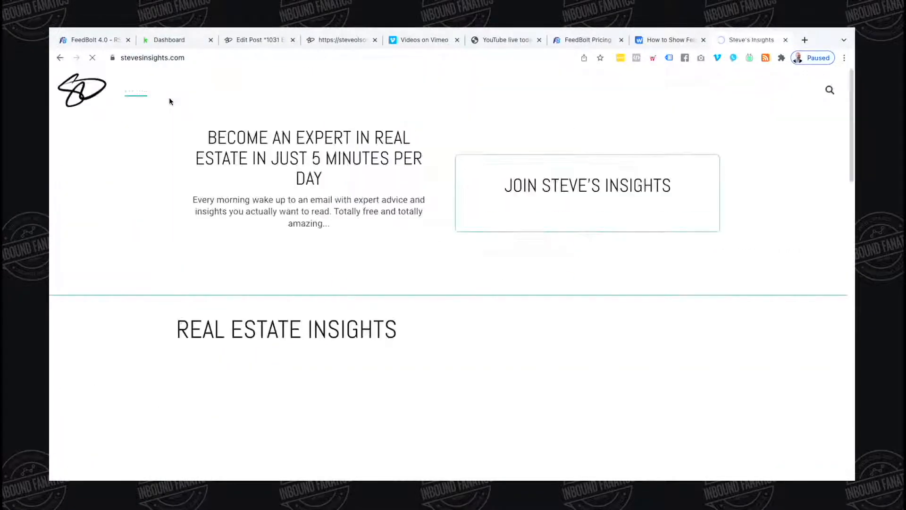
left_click(145, 58)
type("steveolsongroup")
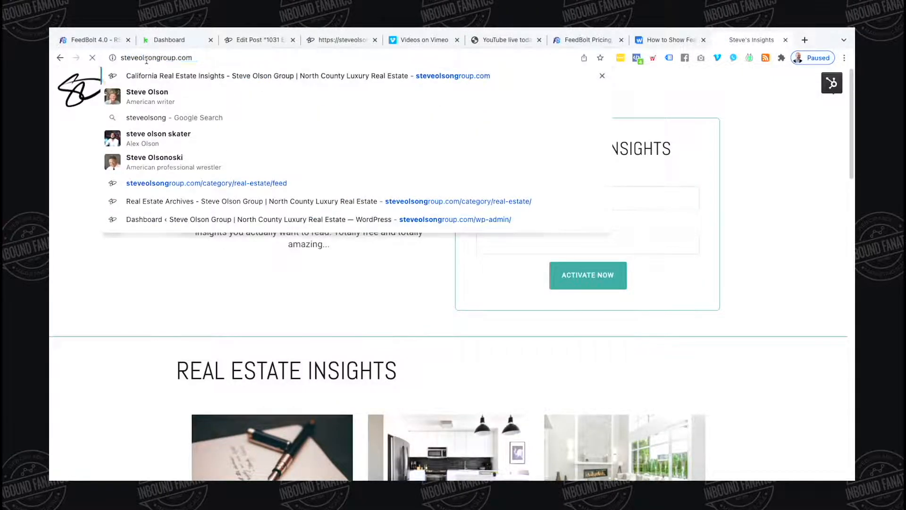
key("Return")
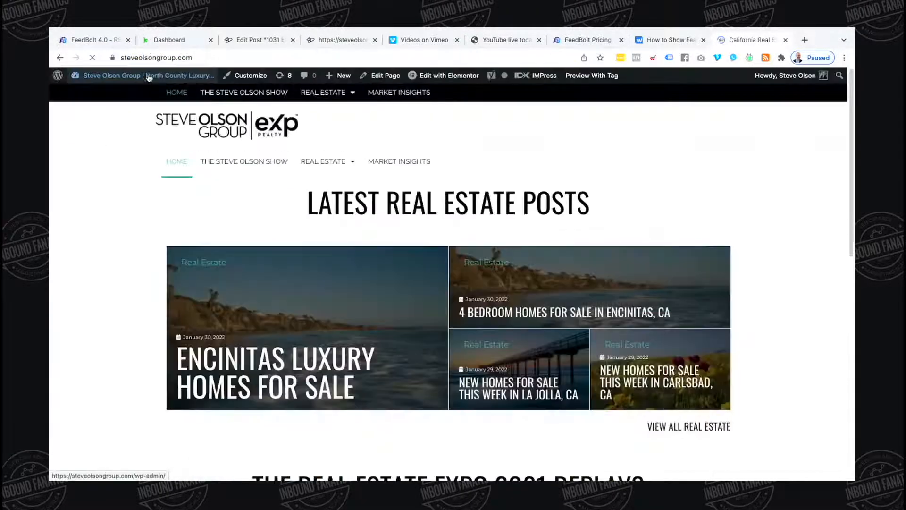
left_click(116, 79)
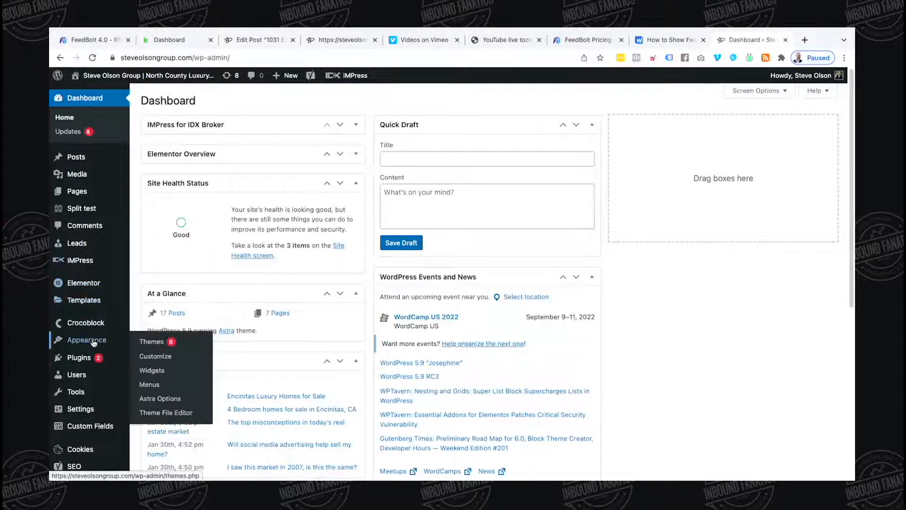
Step: Go to the page for adding new WordPress plugins and search for "featured images rss"
mouse_move(96, 358)
left_click(152, 373)
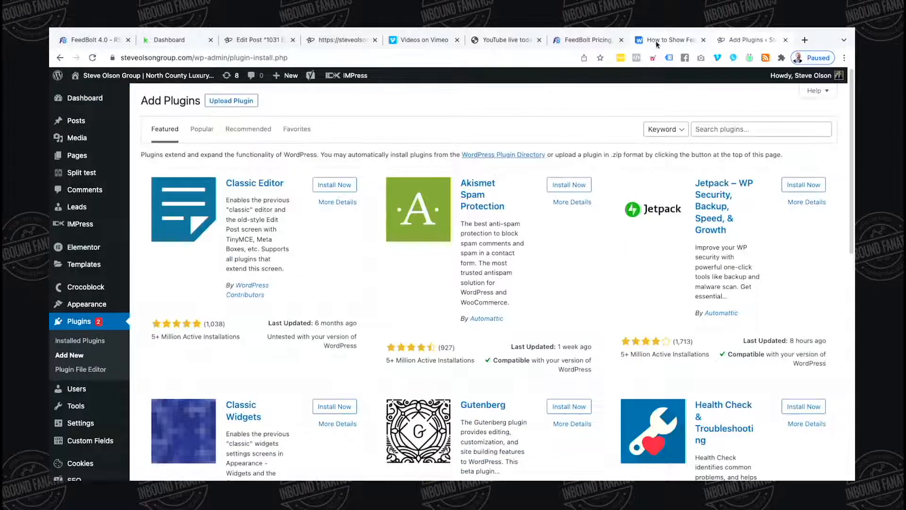
left_click(657, 43)
left_click(745, 40)
left_click(745, 134)
type("featured images rss")
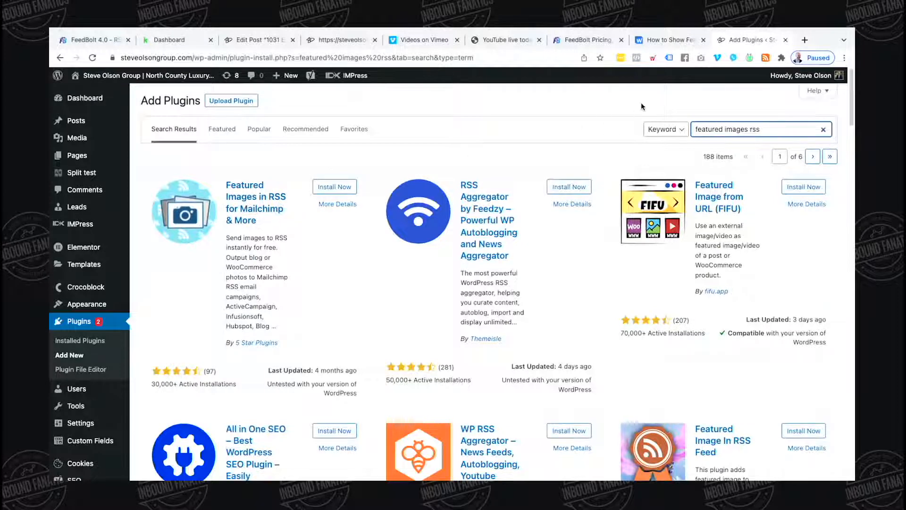
Step: Compare with the article's plugin, then install and activate Featured Images in RSS for Mailchimp & More, skipping the Freemius connection
left_click(665, 39)
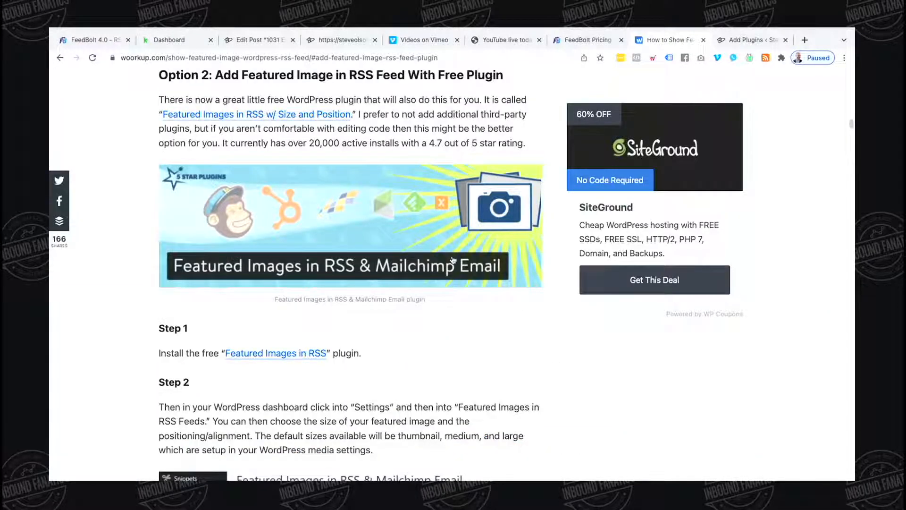
left_click(756, 40)
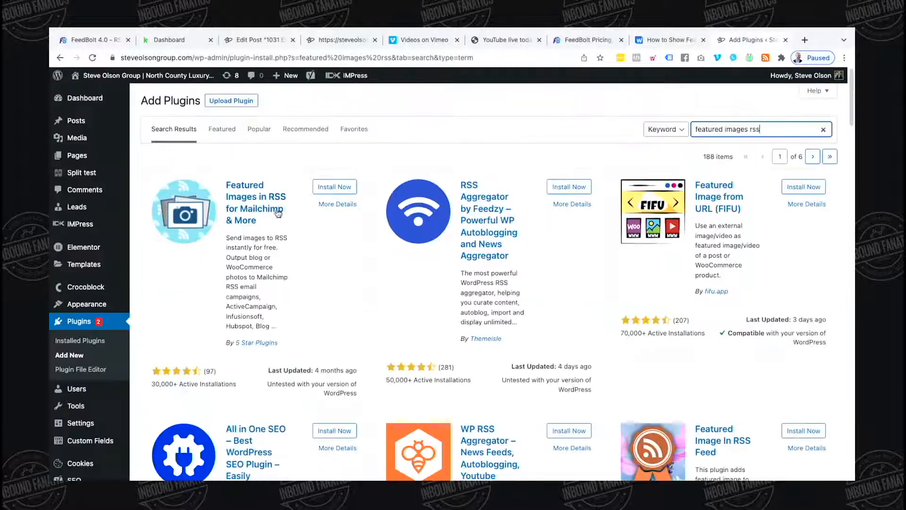
left_click(329, 188)
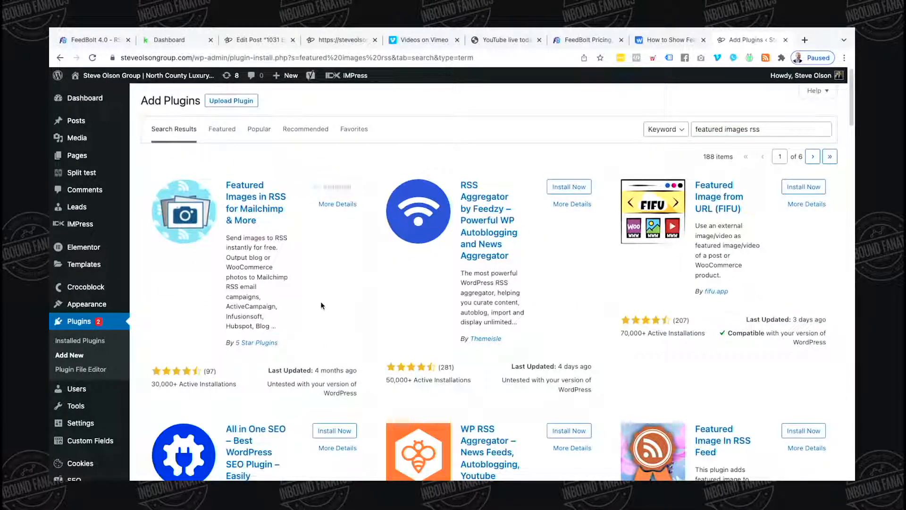
left_click(340, 188)
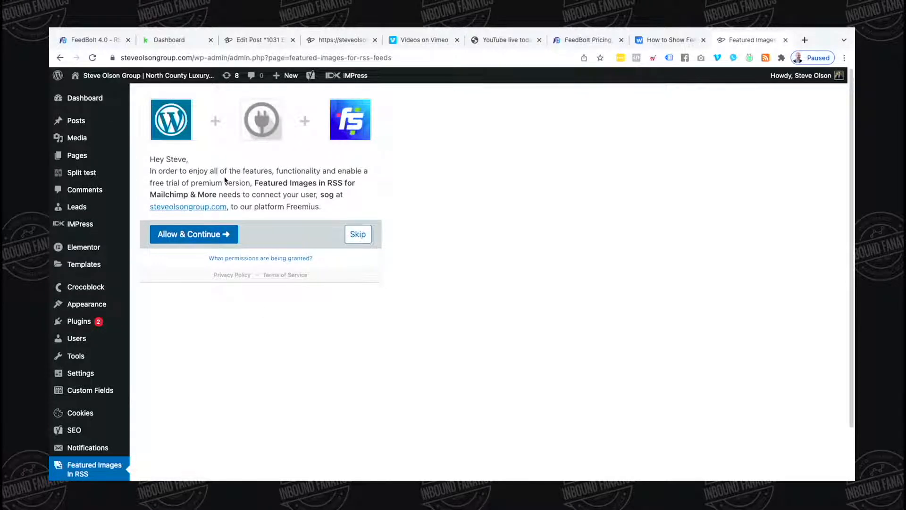
left_click(357, 234)
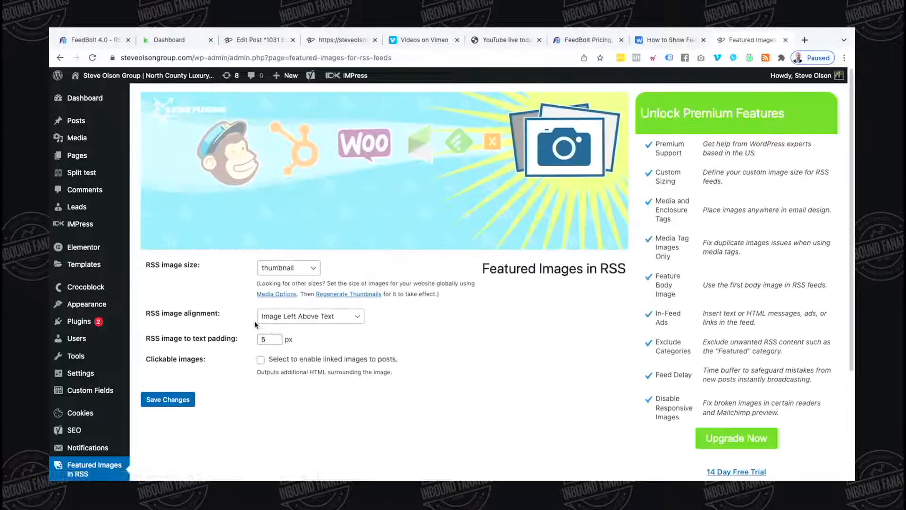
Step: Set the plugin's RSS image size to large and save the changes
left_click(284, 269)
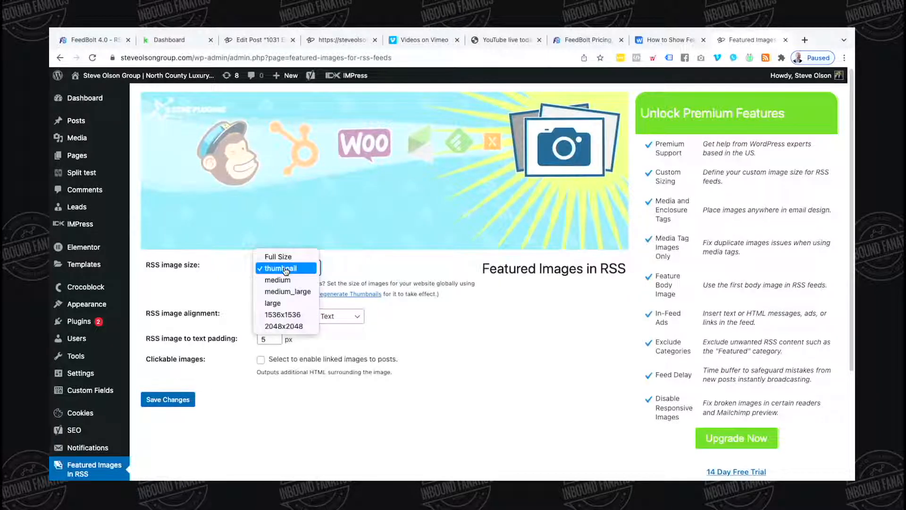
left_click(273, 303)
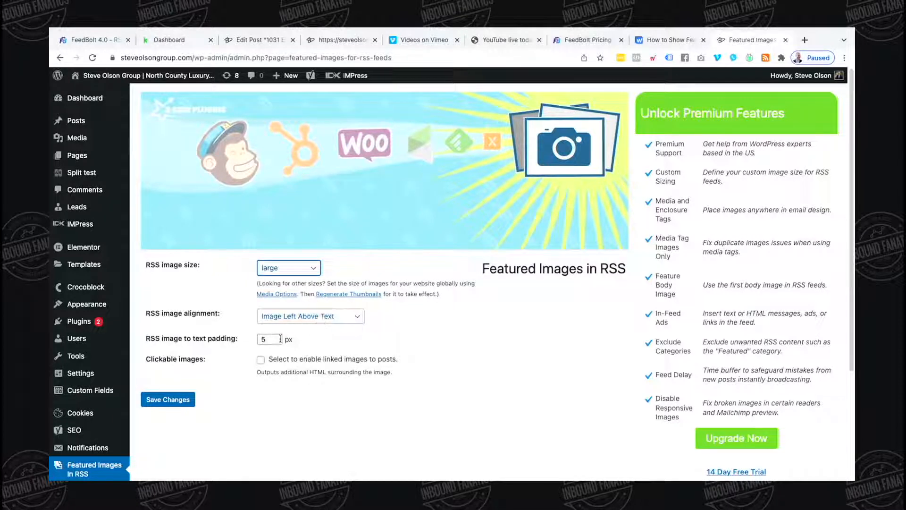
left_click(169, 400)
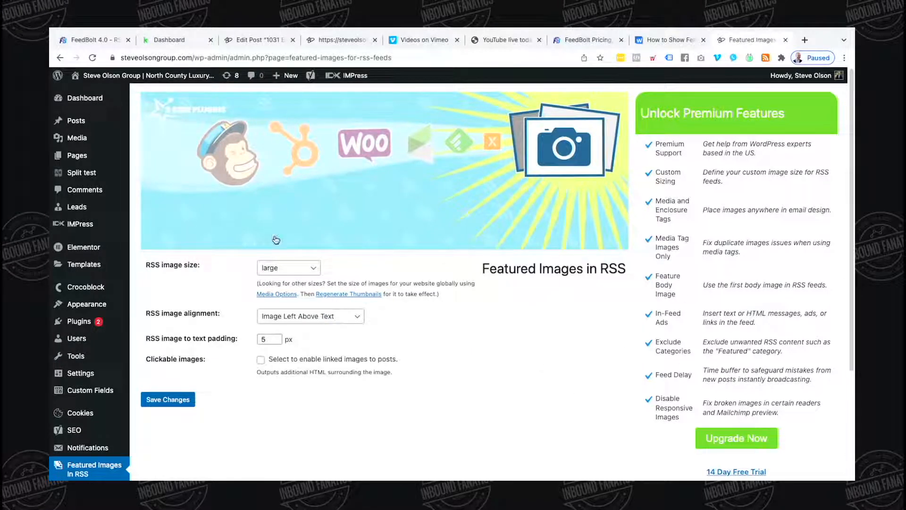
Step: Review the Woorkup article's Step 2 plugin settings and its Testing Your RSS Feed section
left_click(641, 45)
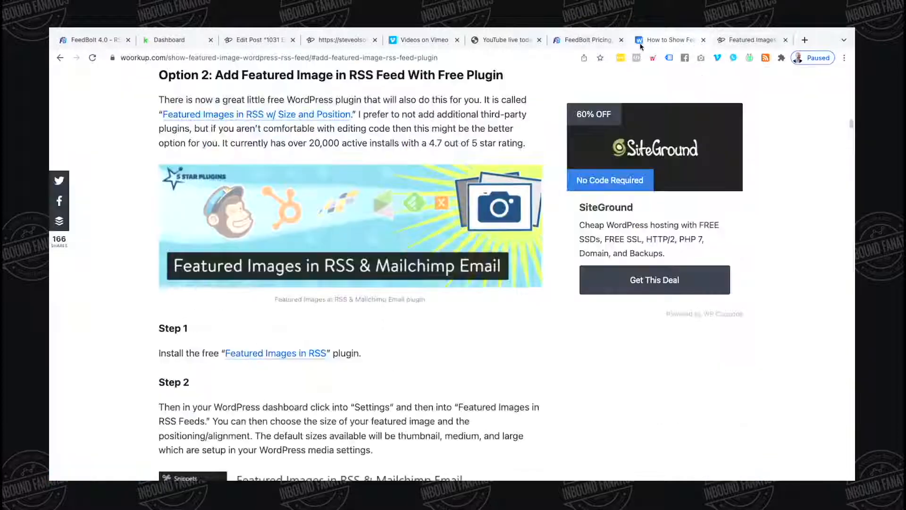
scroll(245, 368, "down", 5)
scroll(245, 368, "down", 2)
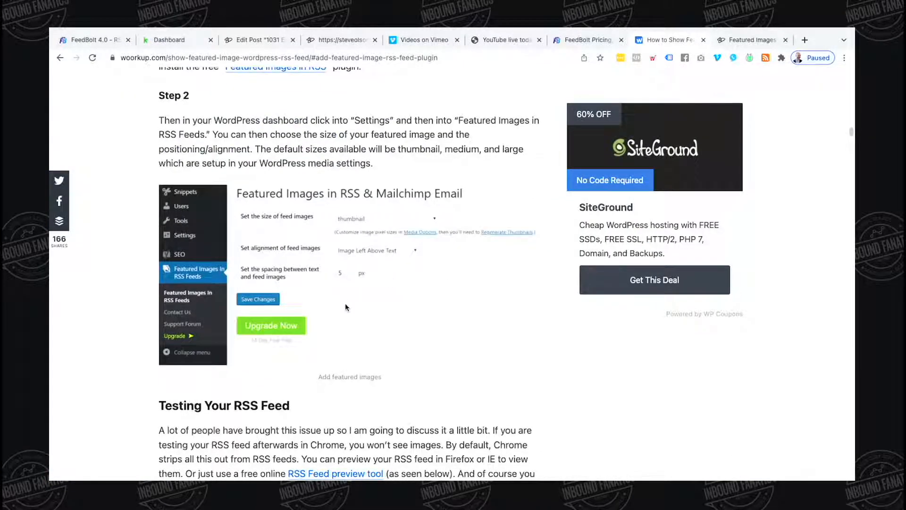
scroll(346, 307, "down", 4)
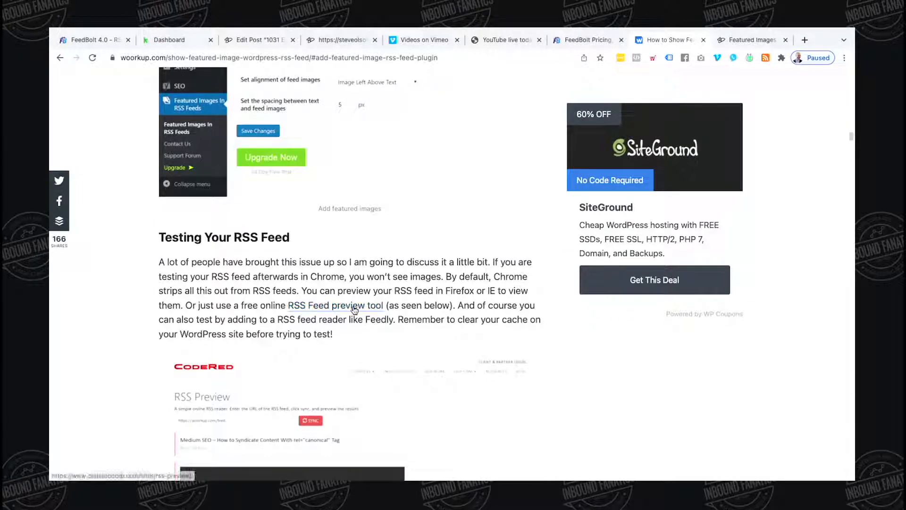
Step: Reload the real-estate category's RSS feed and look over its entries
left_click(332, 45)
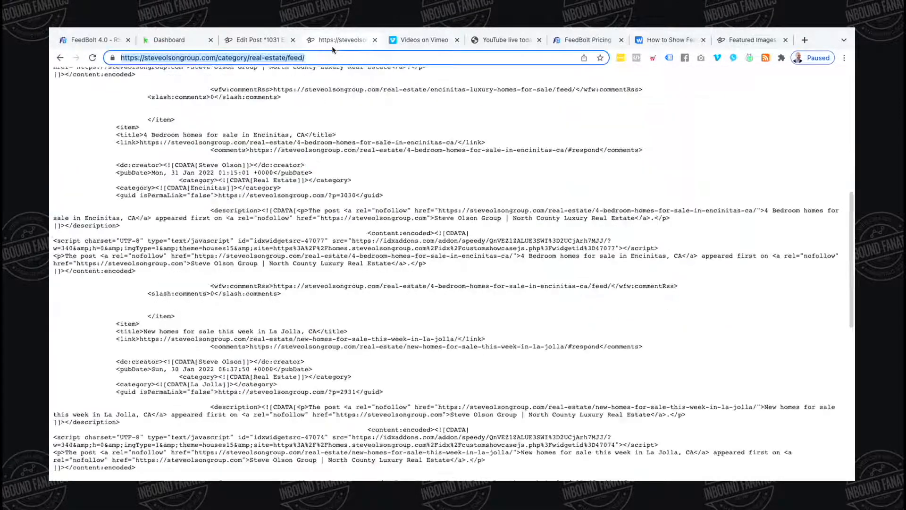
left_click(310, 58)
left_click(334, 85)
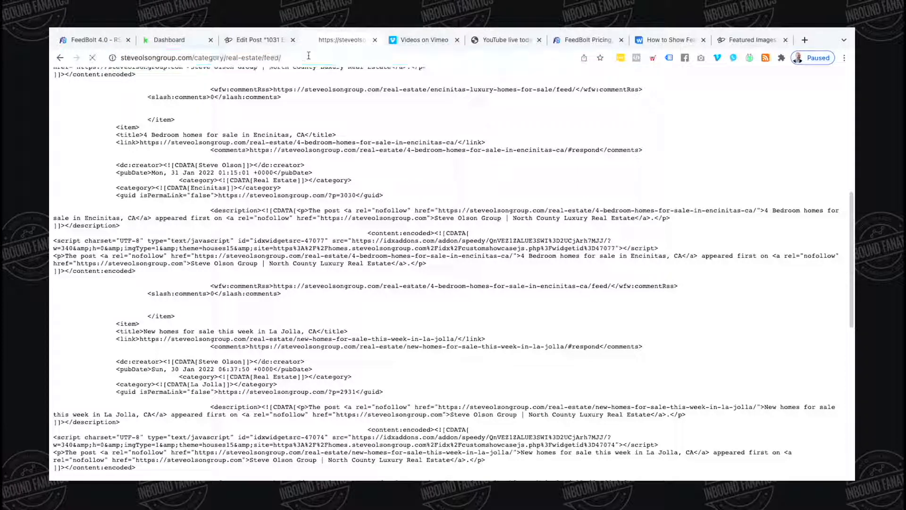
left_click(93, 57)
scroll(259, 163, "down", 2)
Step: Switch back to the FeedBolt template and save it with a new preview
left_click(108, 40)
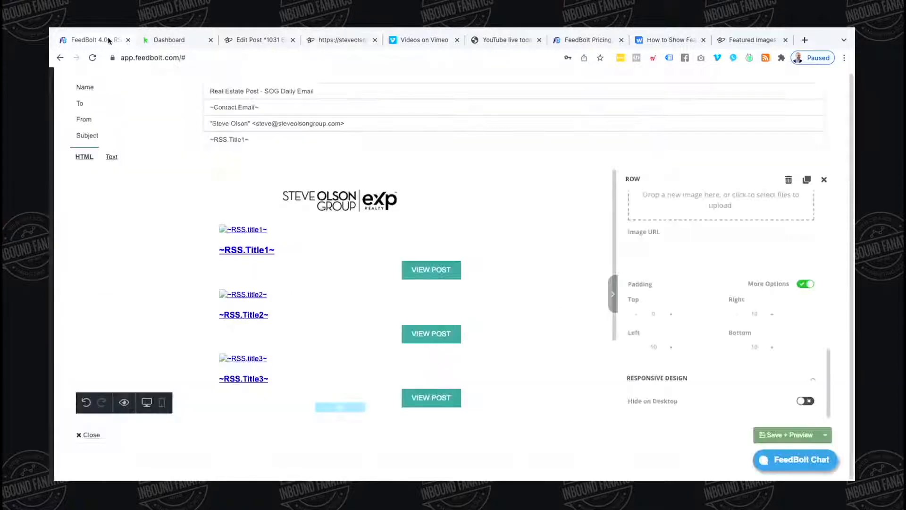
left_click(515, 288)
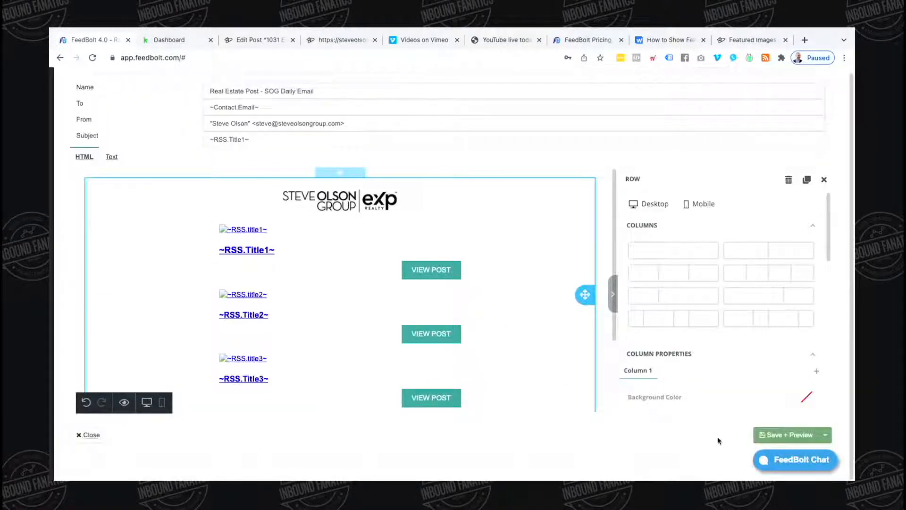
left_click(785, 435)
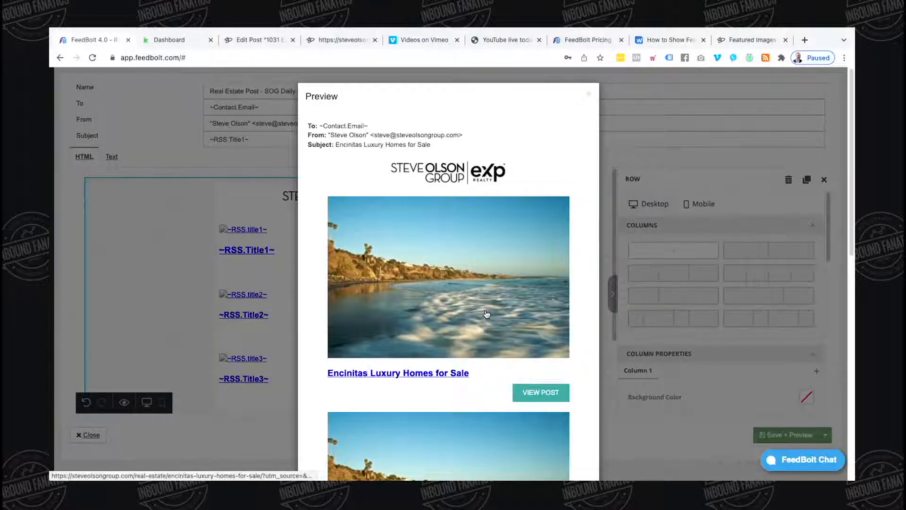
Step: Examine the featured images, titles and View Post buttons of the posts in the refreshed email preview
scroll(489, 309, "down", 9)
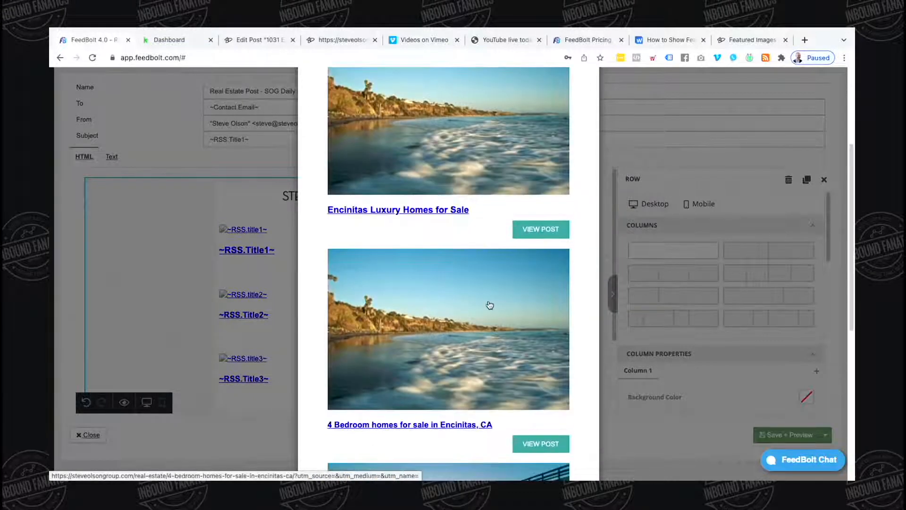
scroll(470, 326, "down", 2)
scroll(470, 323, "up", 12)
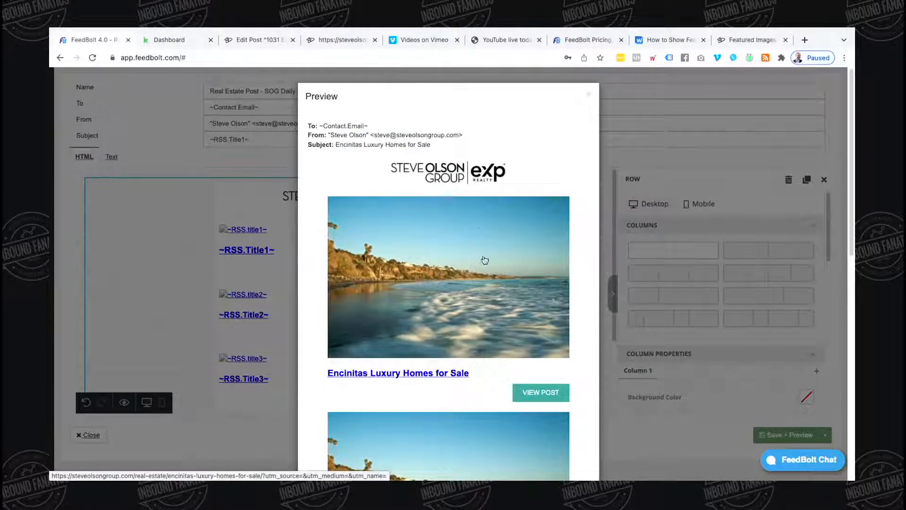
Step: Look over the whole email preview from the header logo to the footer and close it
scroll(466, 292, "down", 11)
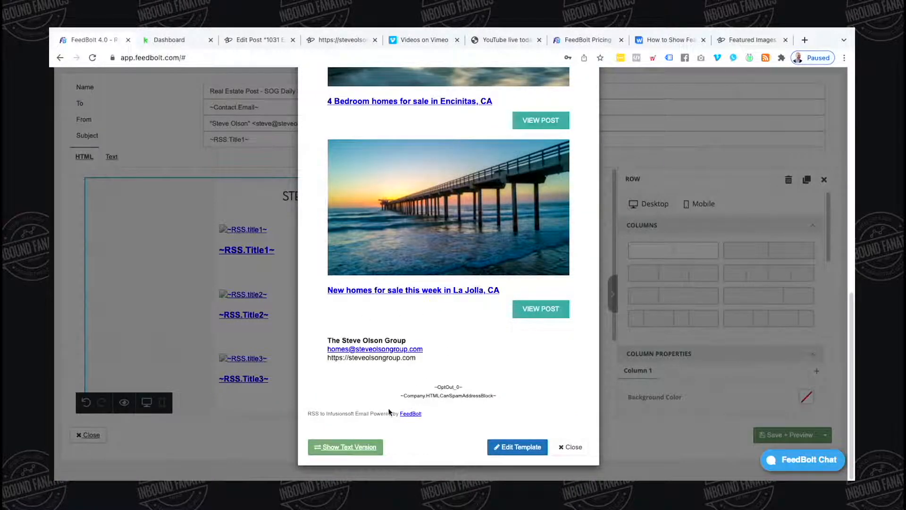
scroll(417, 319, "up", 11)
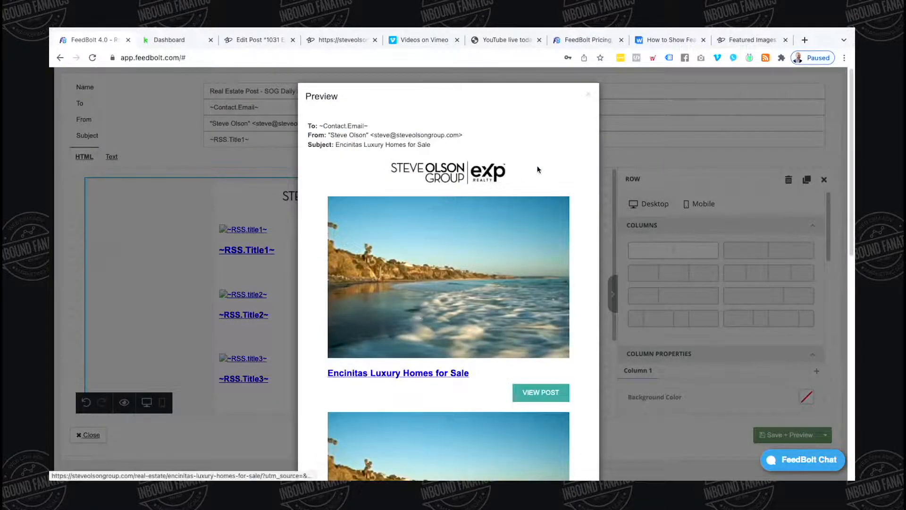
scroll(450, 295, "down", 3)
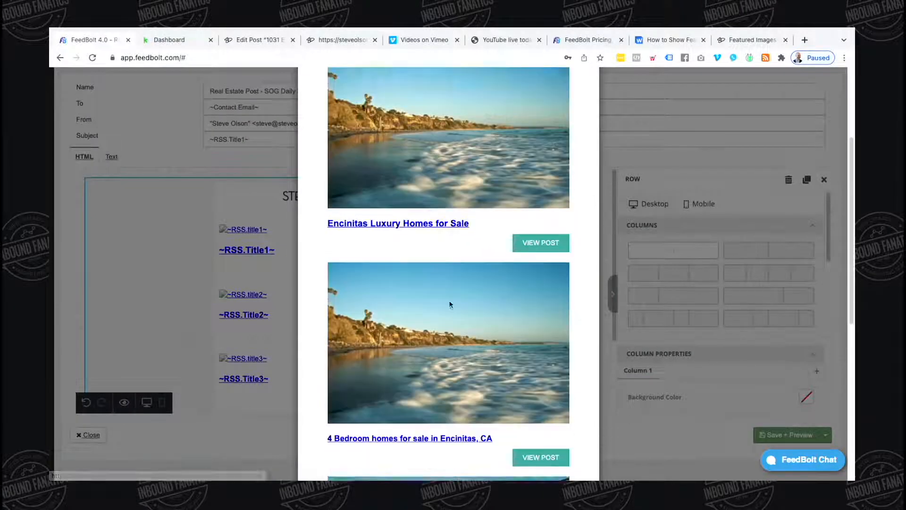
scroll(451, 305, "down", 1)
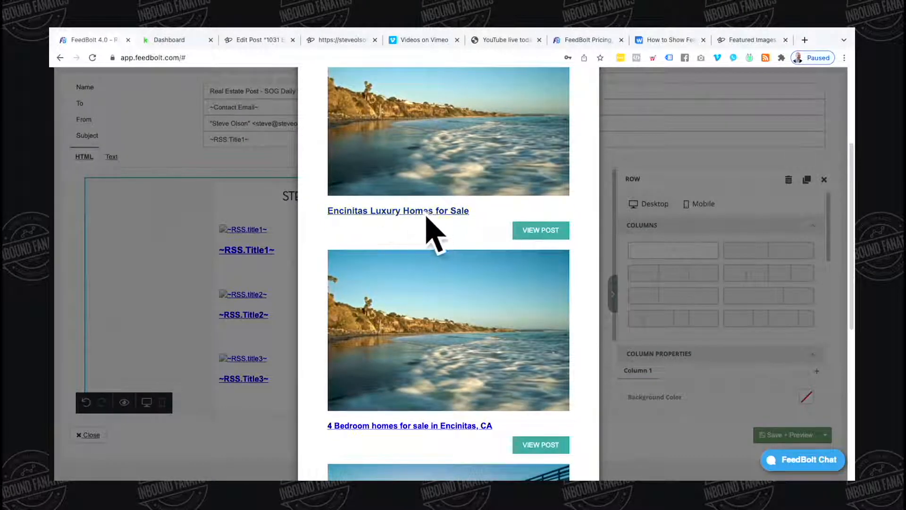
scroll(479, 218, "up", 4)
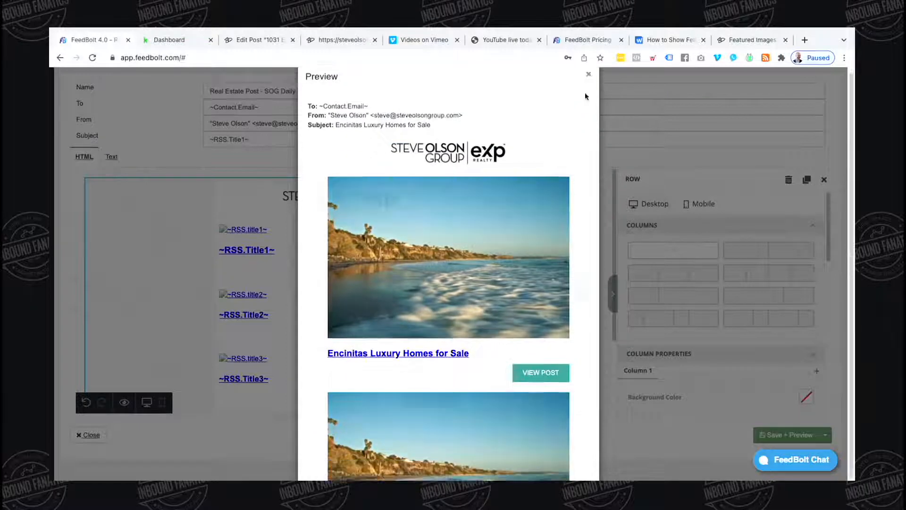
left_click(588, 93)
left_click(288, 251)
left_click_drag(288, 251, 211, 249)
left_click(286, 251)
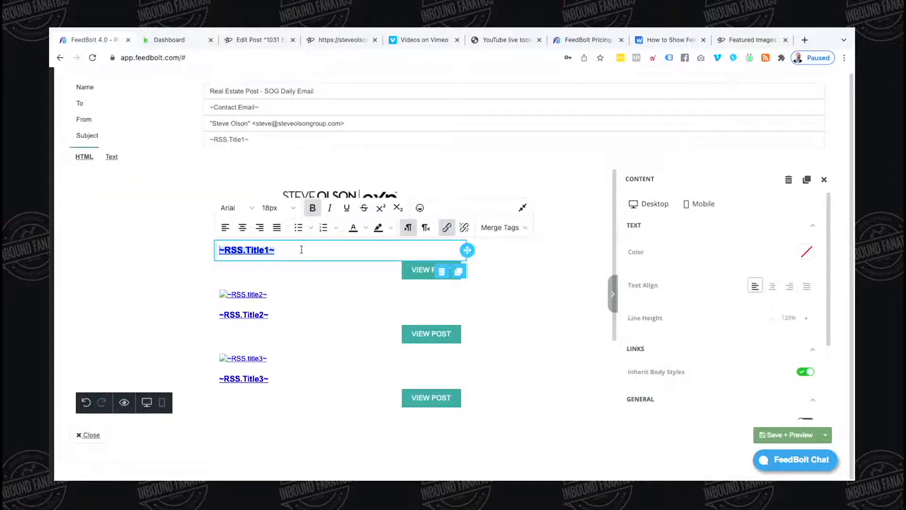
left_click(366, 228)
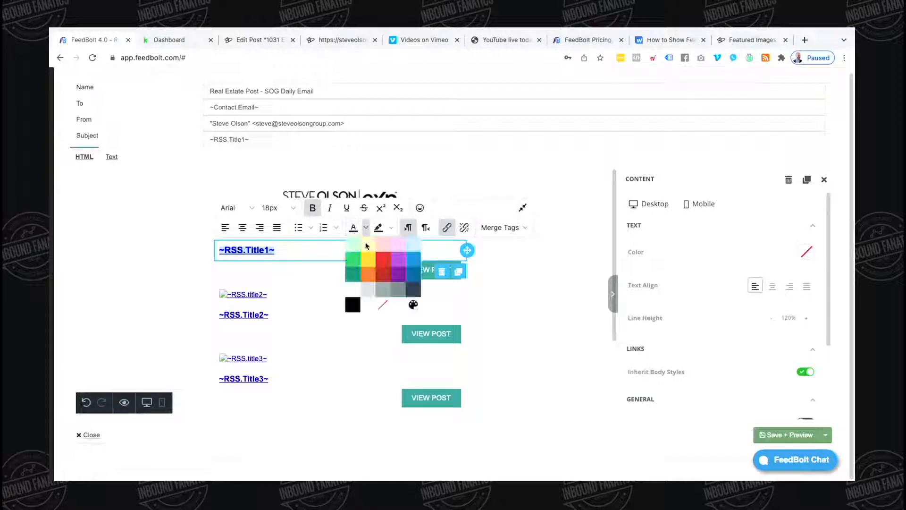
left_click(316, 265)
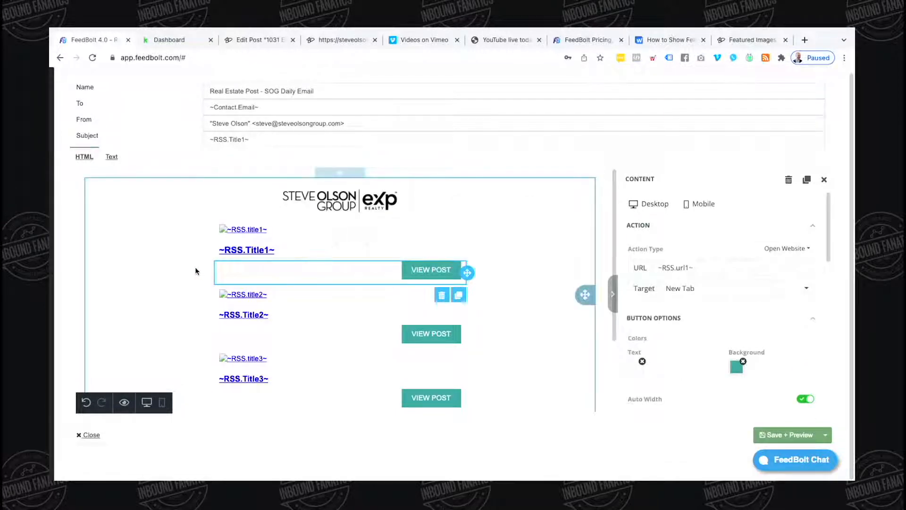
Step: Set the text color of the ~RSS.Title1~ link to black
left_click(288, 251)
left_click_drag(281, 249, 217, 249)
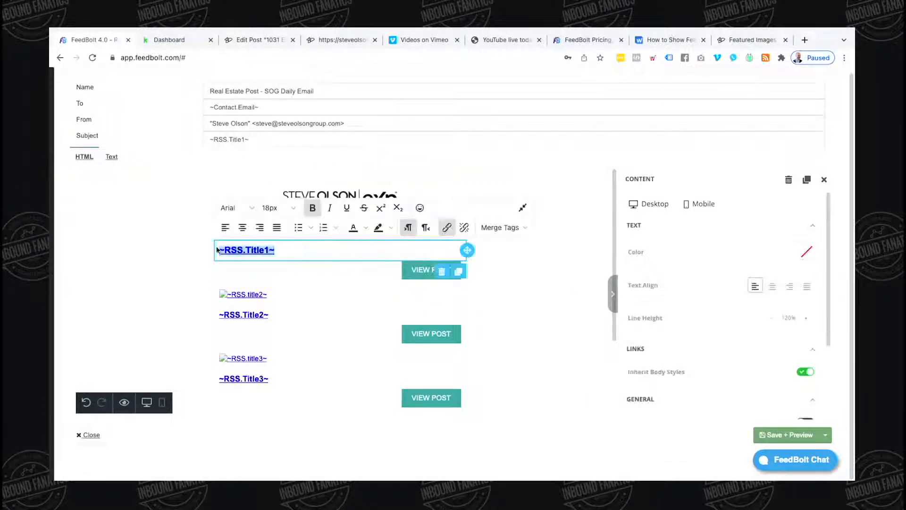
left_click(366, 228)
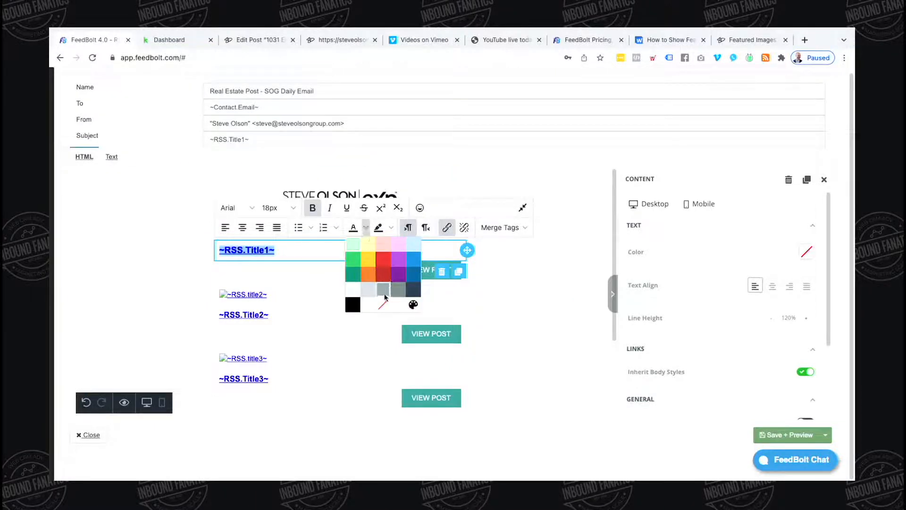
left_click(353, 306)
left_click(175, 292)
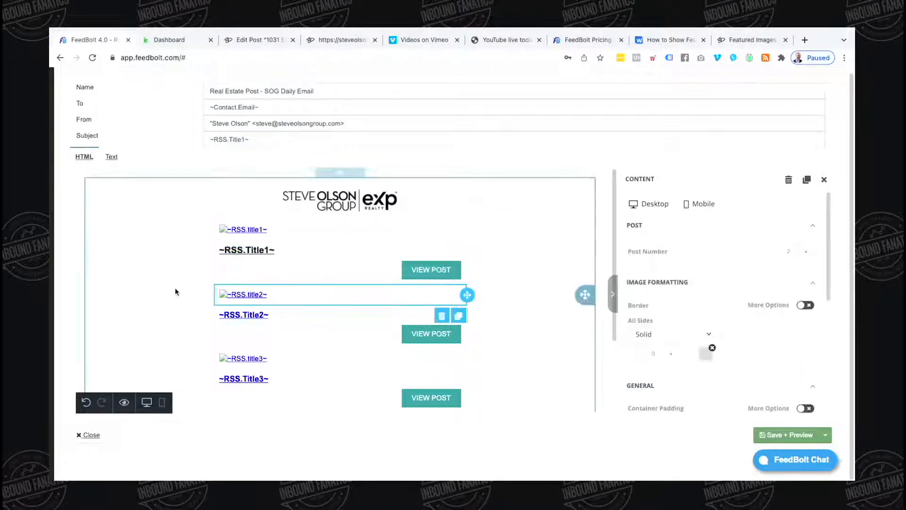
Step: Make the ~RSS.Title2~ link text in the second post block black
left_click(152, 291)
left_click(284, 314)
left_click_drag(284, 313, 254, 311)
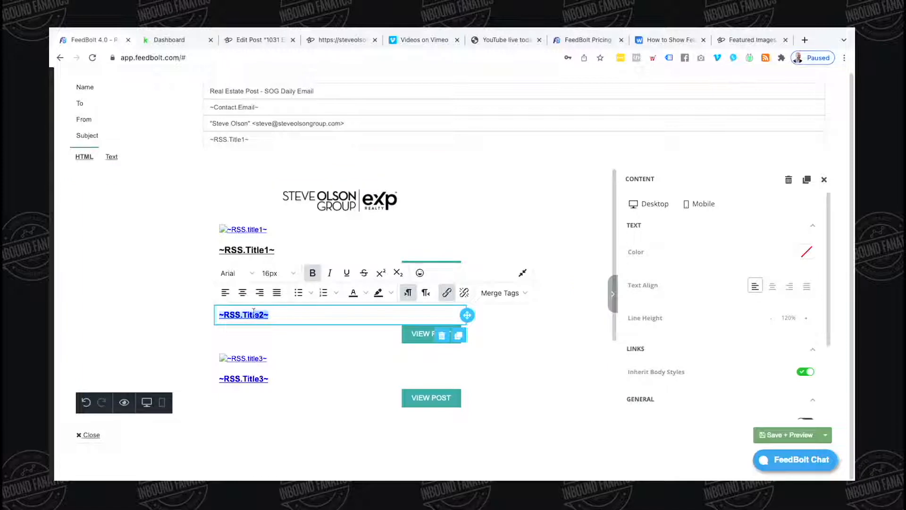
triple_click(288, 315)
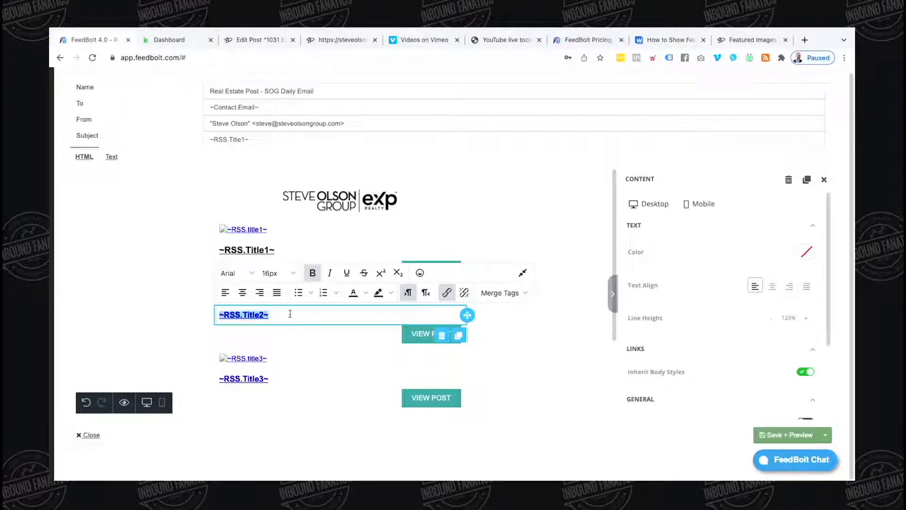
left_click(365, 293)
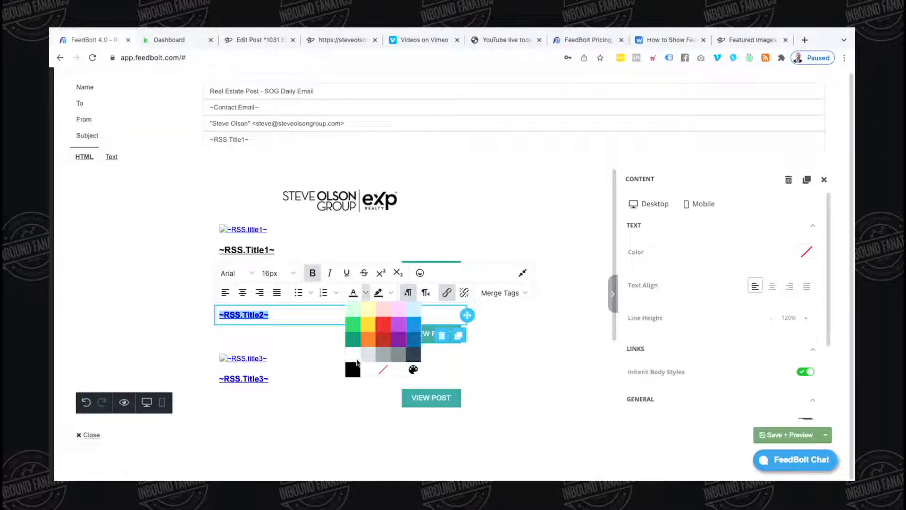
left_click(351, 356)
Step: Change the ~RSS.Title3~ link in the third post block to black text
left_click(294, 377)
triple_click(294, 376)
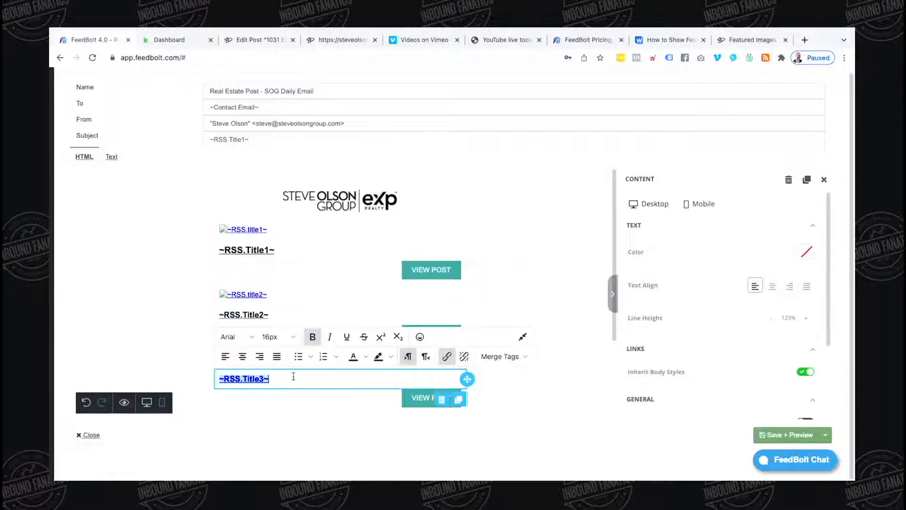
left_click(363, 358)
left_click(351, 340)
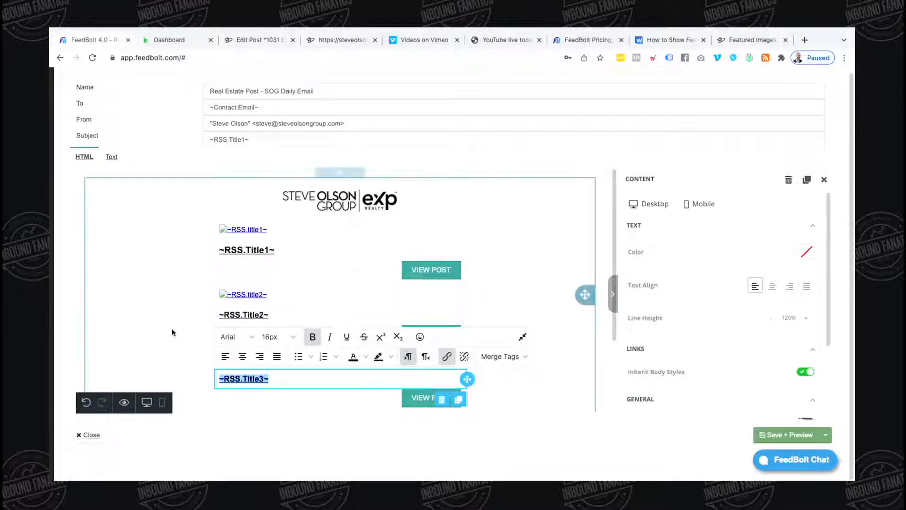
left_click(174, 332)
Step: Save the template, check the recolored post titles in the email preview, and dismiss the preview
left_click(786, 435)
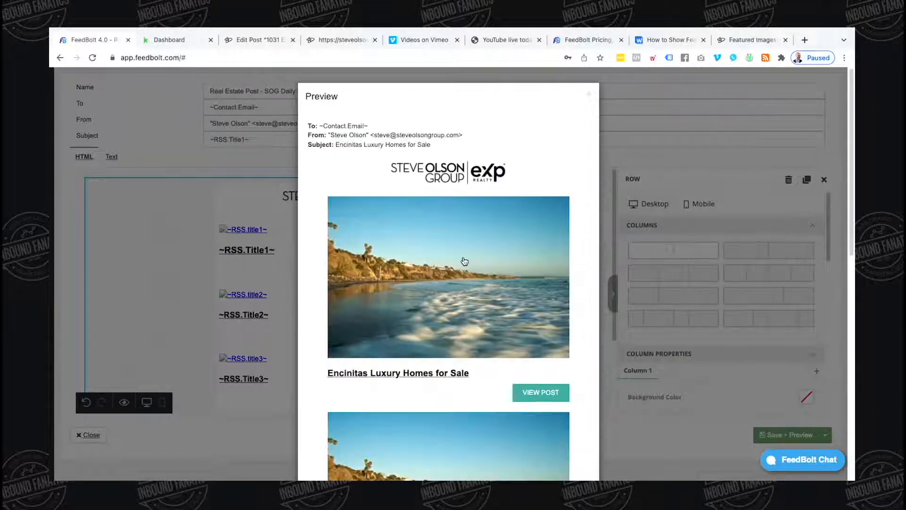
scroll(465, 261, "down", 4)
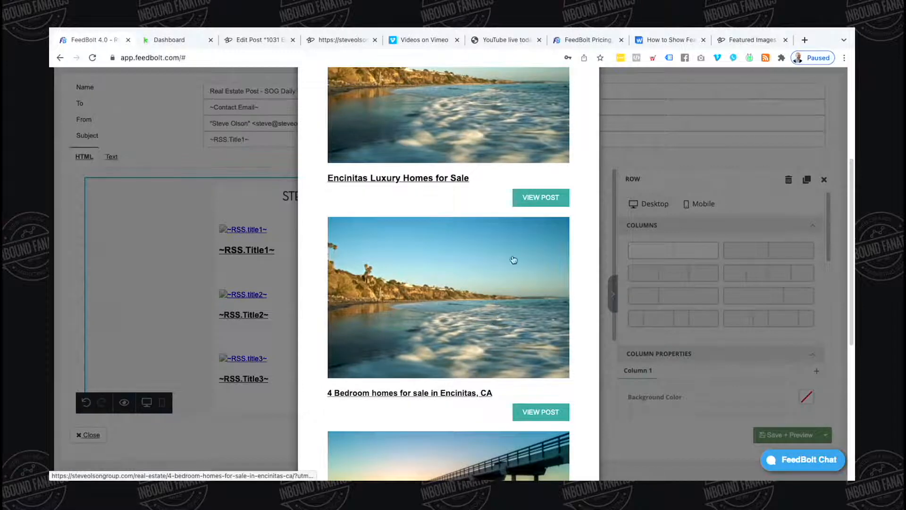
scroll(448, 366, "down", 6)
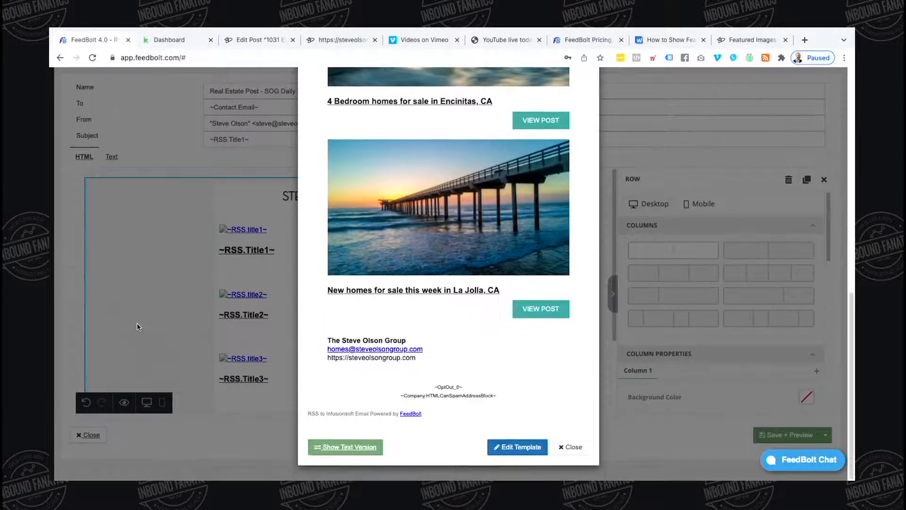
left_click(137, 326)
left_click(322, 311)
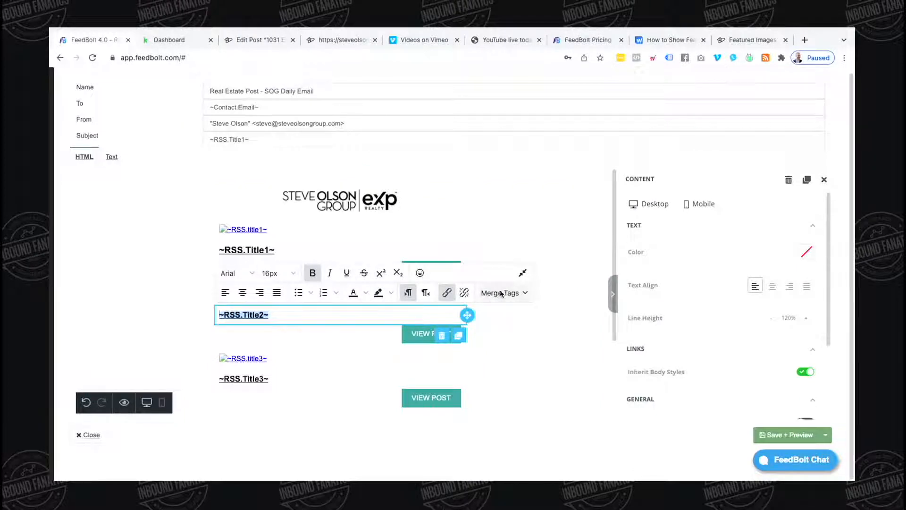
left_click(306, 340)
scroll(310, 338, "down", 2)
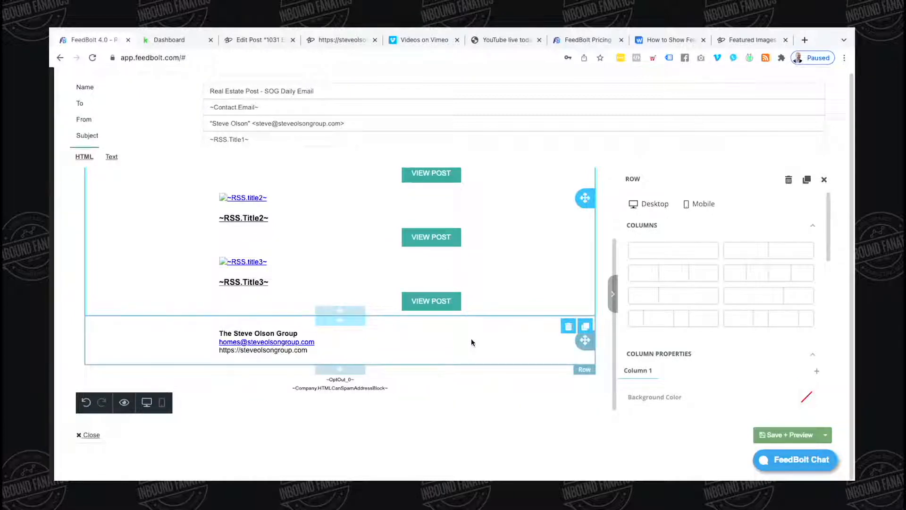
scroll(466, 366, "up", 2)
Step: Save the template again with a preview and close the template editor to return to the feed
left_click(797, 433)
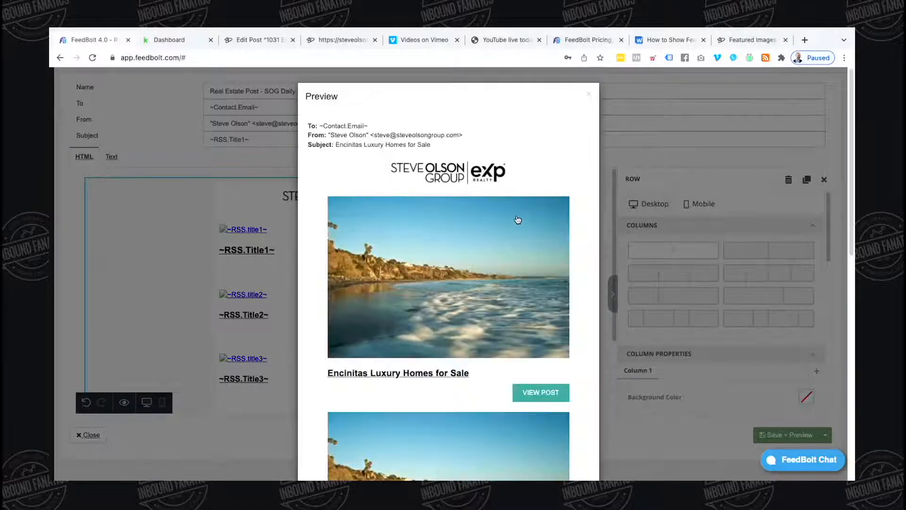
left_click(588, 93)
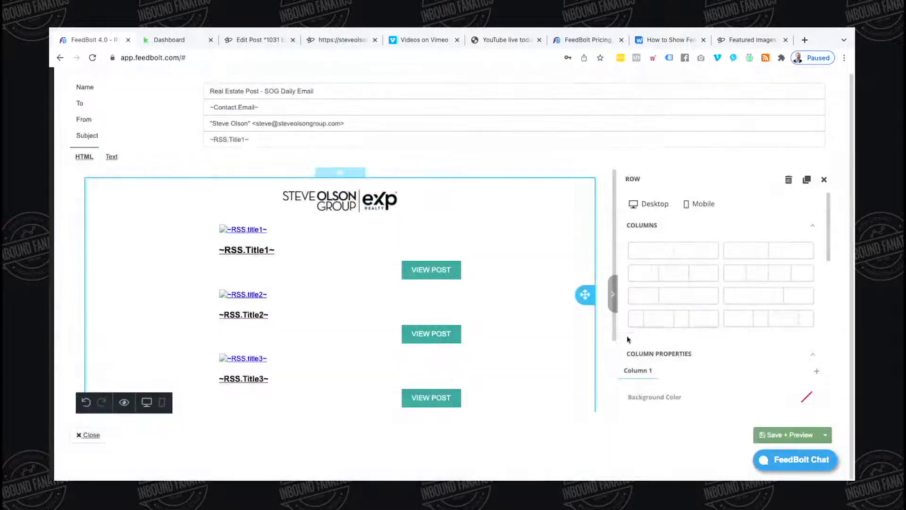
left_click(92, 434)
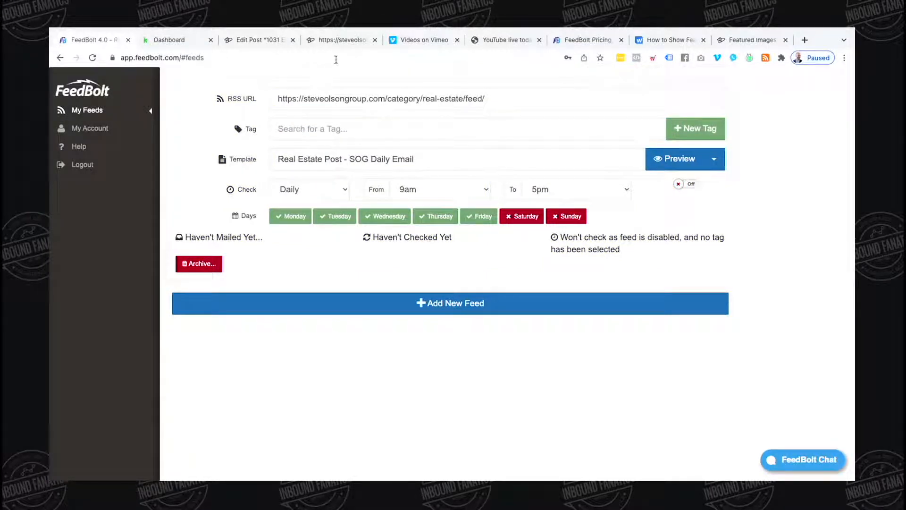
Step: Switch to Keap, open the tag list in the CRM settings and show its category choices
left_click(179, 41)
left_click(220, 84)
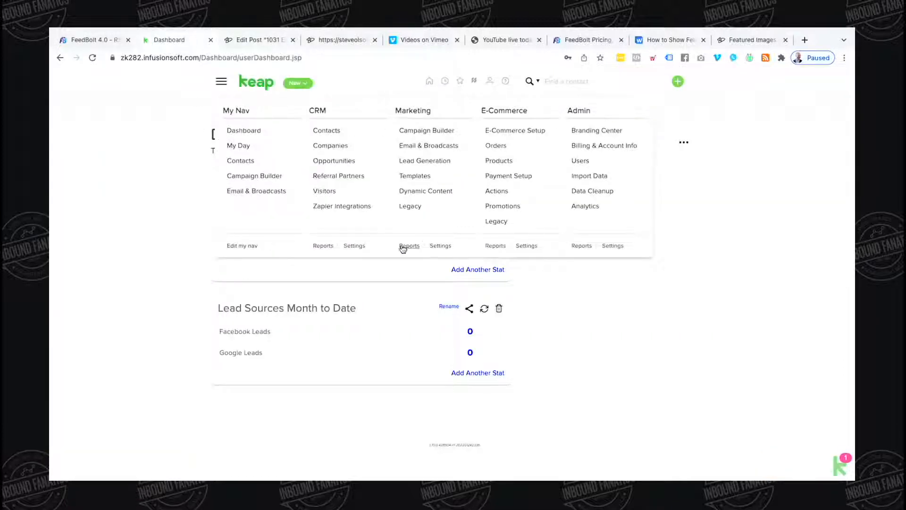
left_click(354, 245)
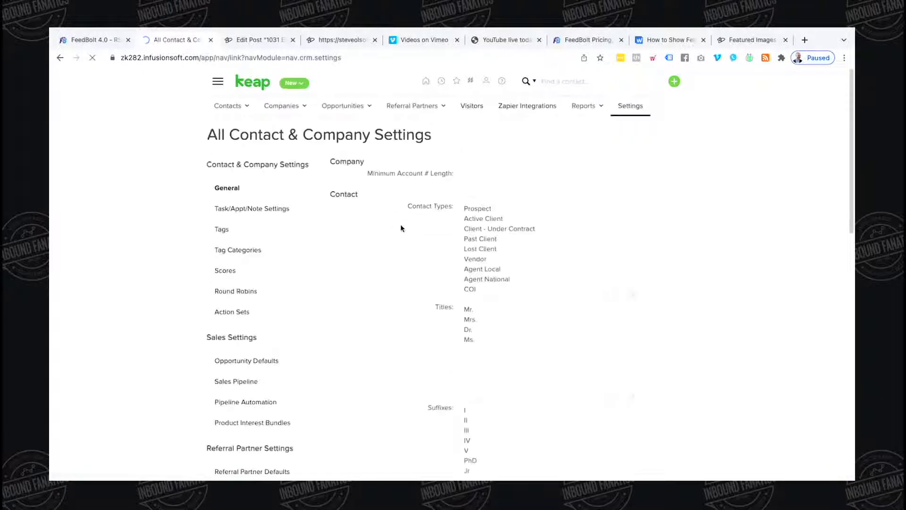
left_click(267, 236)
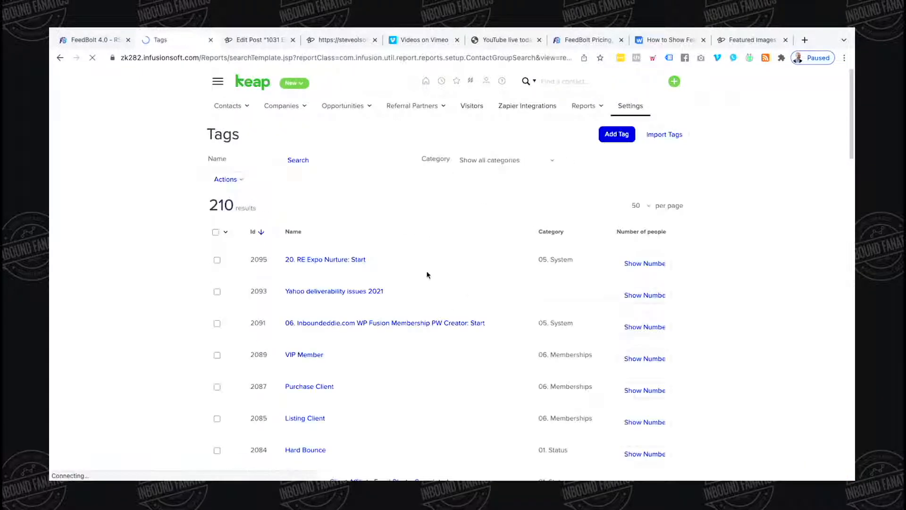
left_click(556, 161)
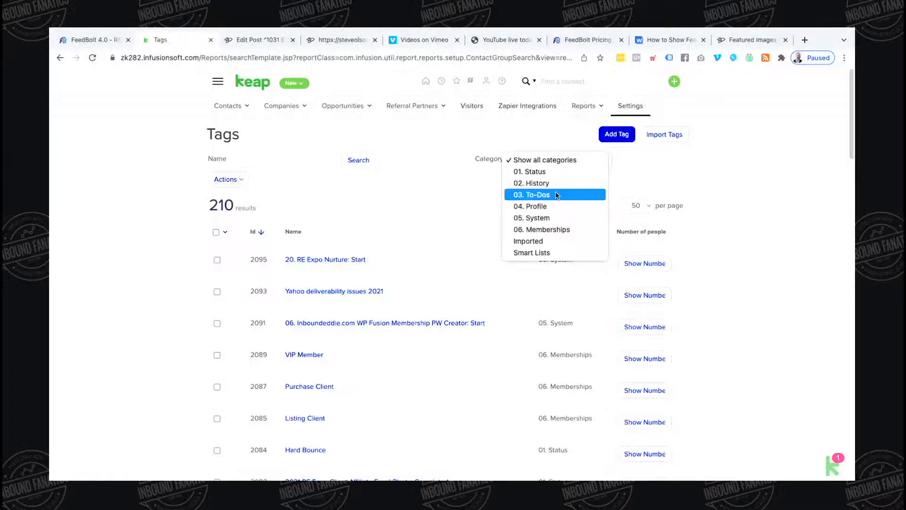
Step: Add a new tag named RSS Email - SOG Real Estate Daily in the 01. Status category
left_click(548, 171)
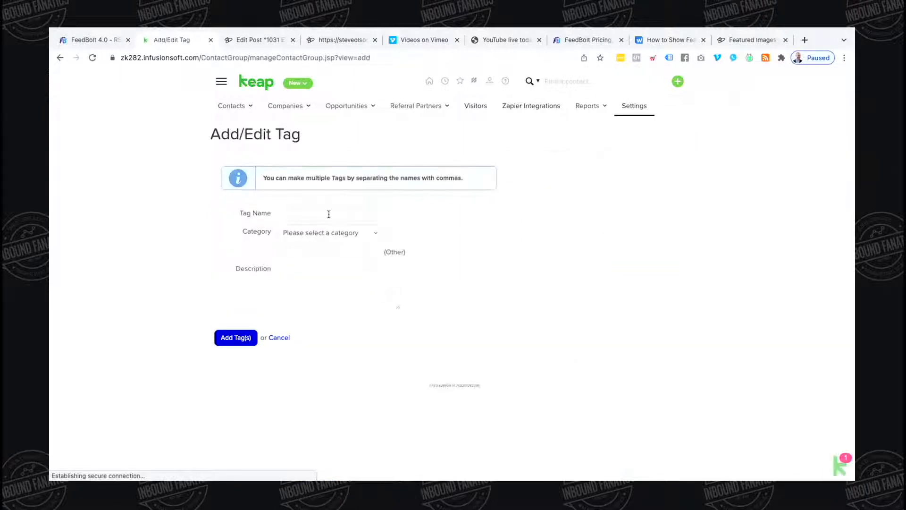
left_click(398, 214)
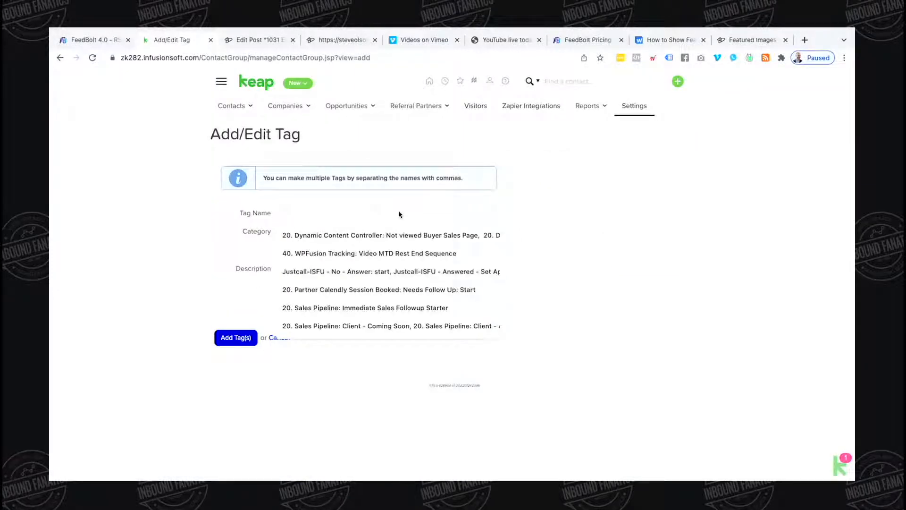
type("RSS F")
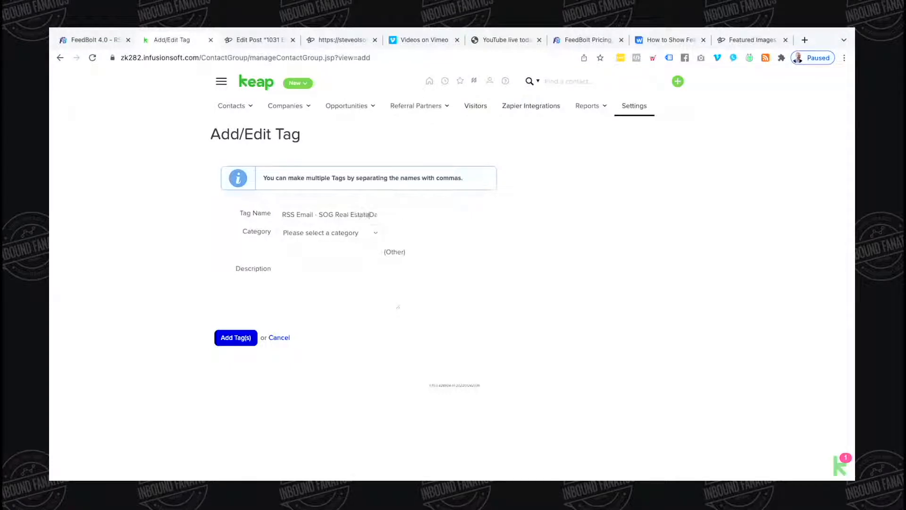
left_click(350, 234)
left_click(350, 236)
left_click(347, 237)
left_click(344, 245)
left_click(235, 337)
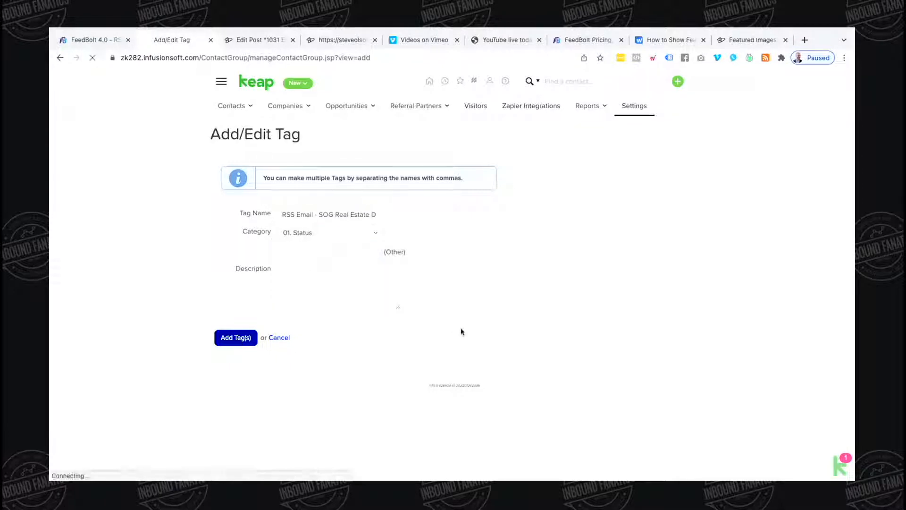
Step: Switch to FeedBolt and assign the RSS Email - SOG Real Estate Daily tag to the real-estate feed
left_click(88, 40)
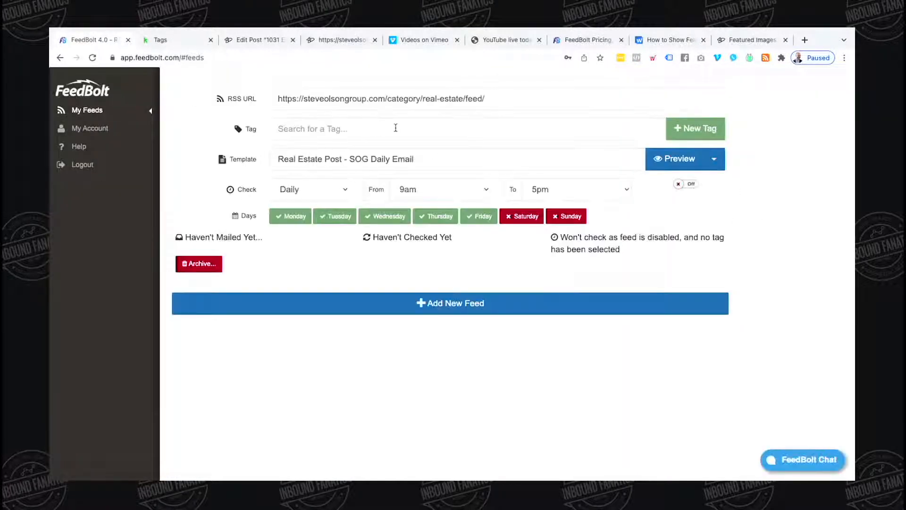
left_click(396, 127)
type("rss")
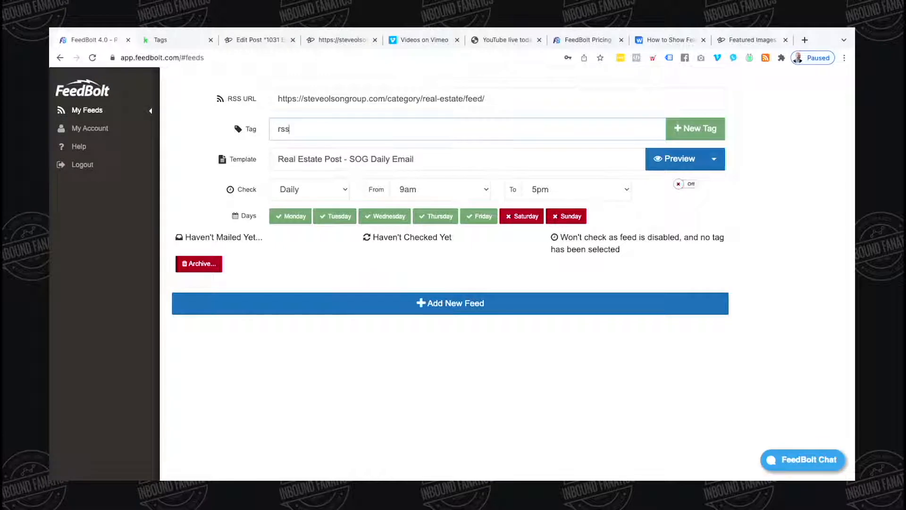
left_click(411, 146)
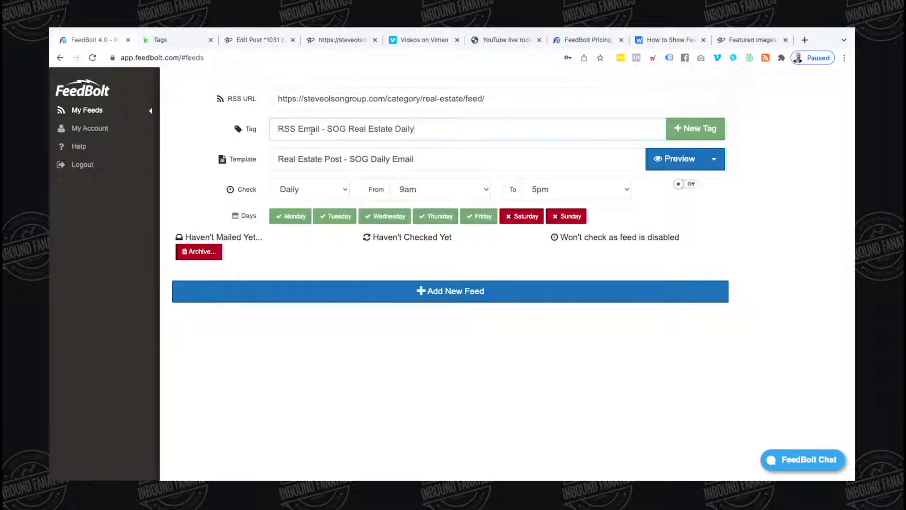
Step: Review the real-estate feed's RSS URL and tag, and set its daily check window to end at 10am
left_click_drag(312, 103, 507, 105)
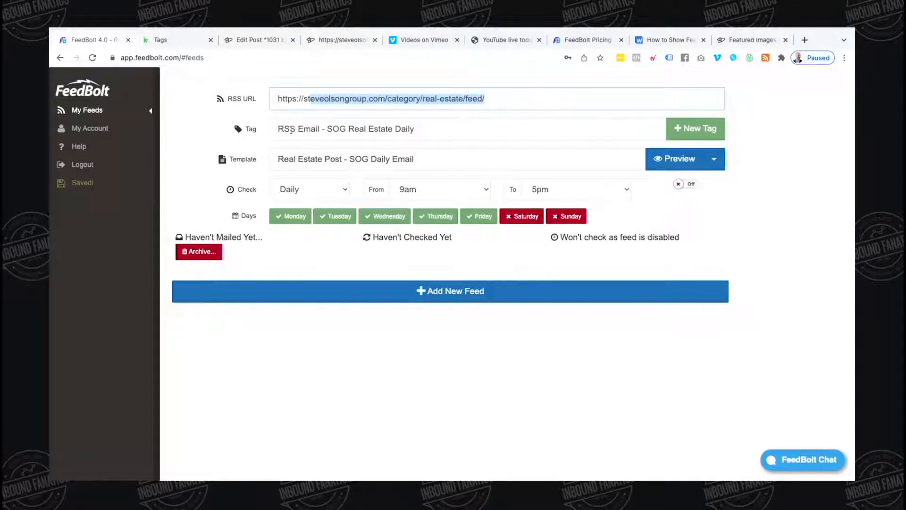
left_click_drag(290, 129, 404, 130)
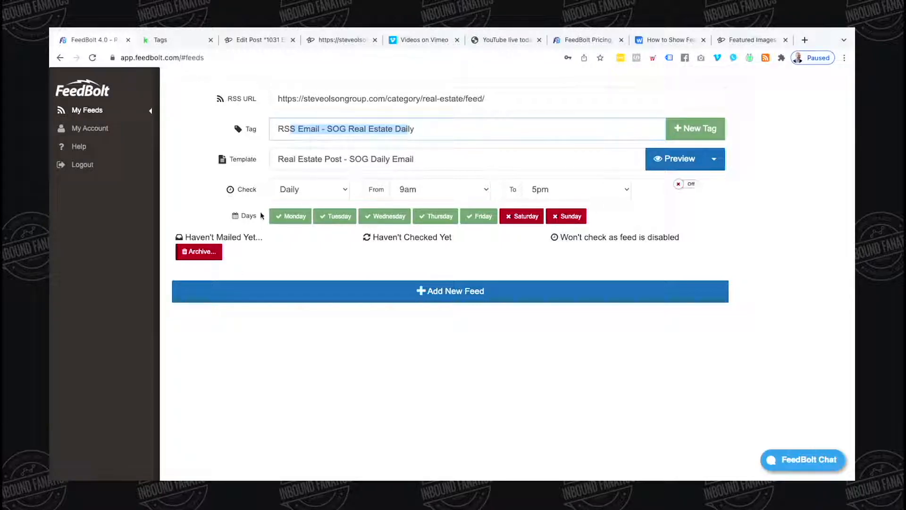
left_click(546, 193)
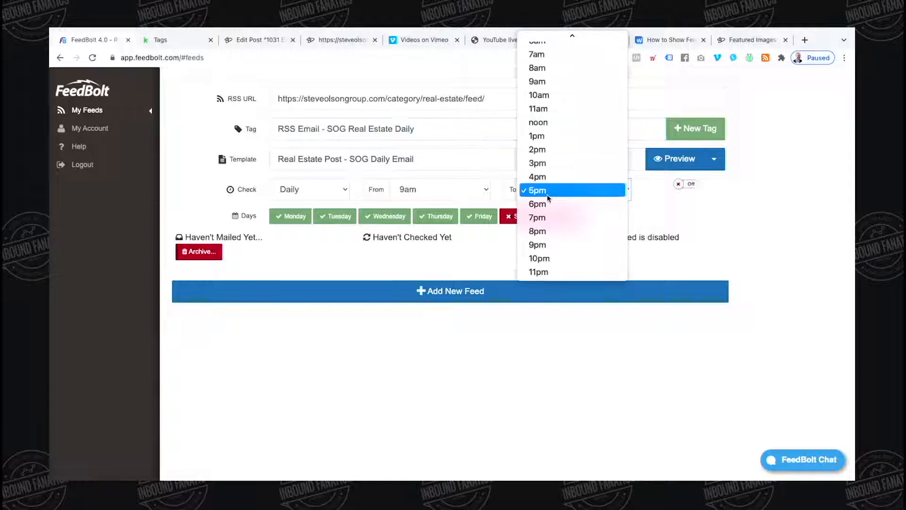
scroll(547, 198, "up", 3)
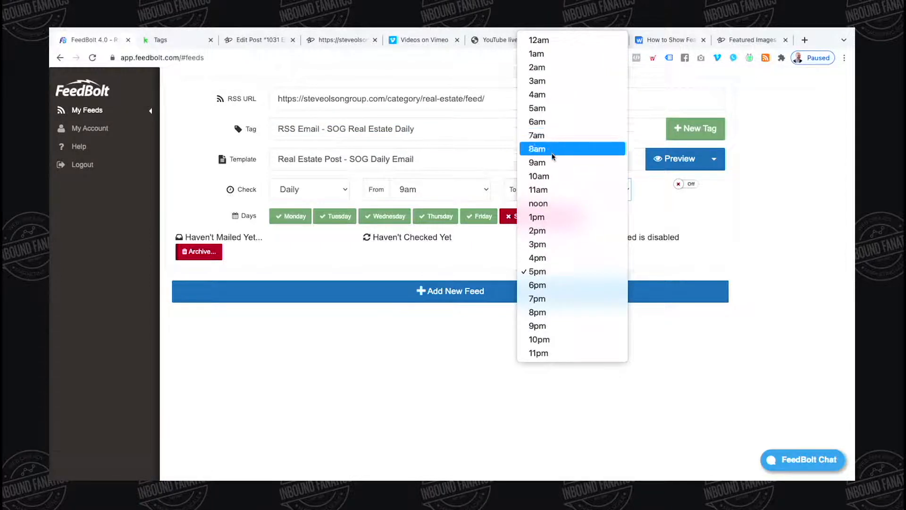
left_click(553, 177)
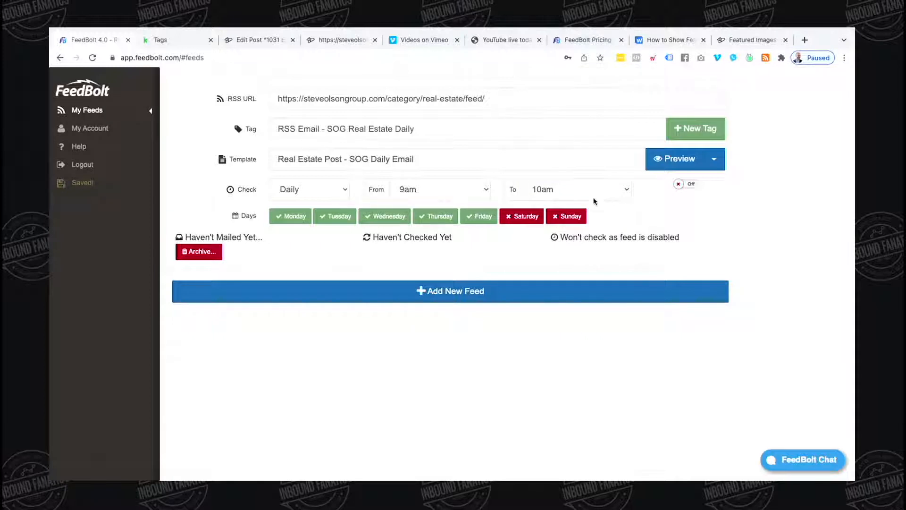
Step: Turn on the real-estate feed and run an immediate check and send
left_click(678, 185)
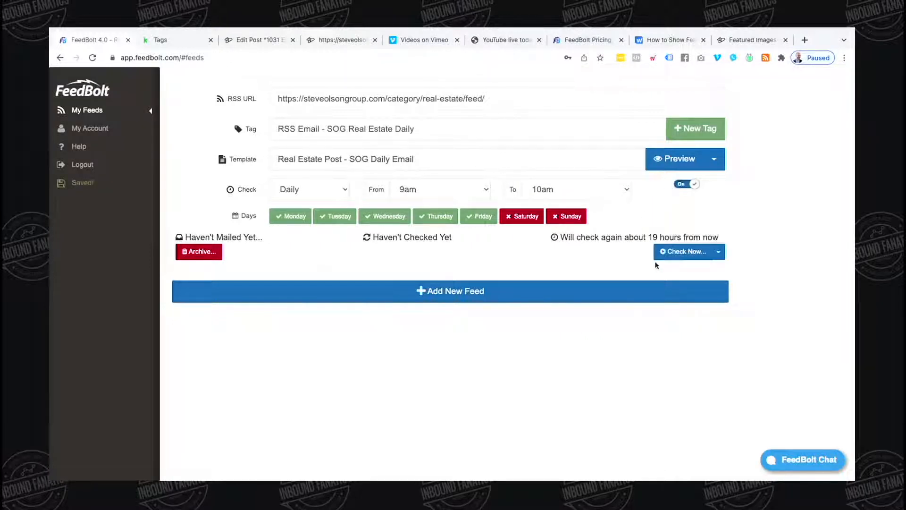
left_click(684, 252)
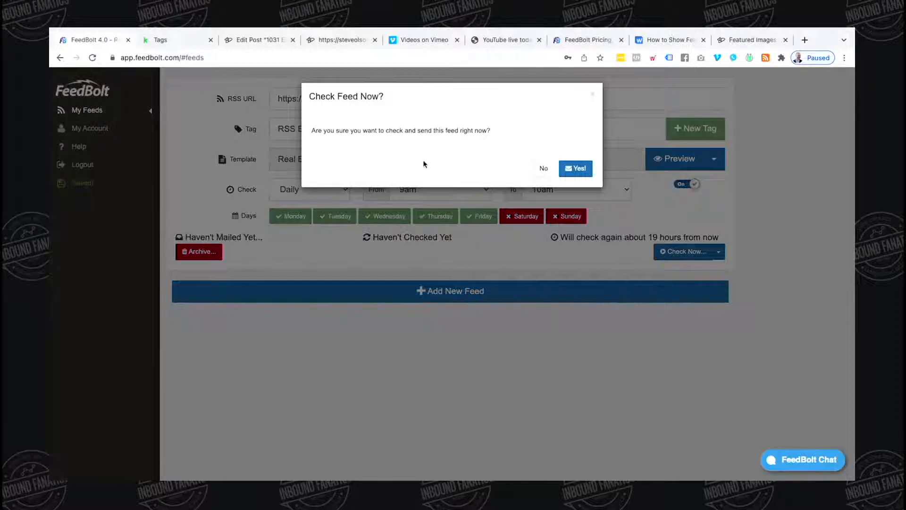
left_click(569, 168)
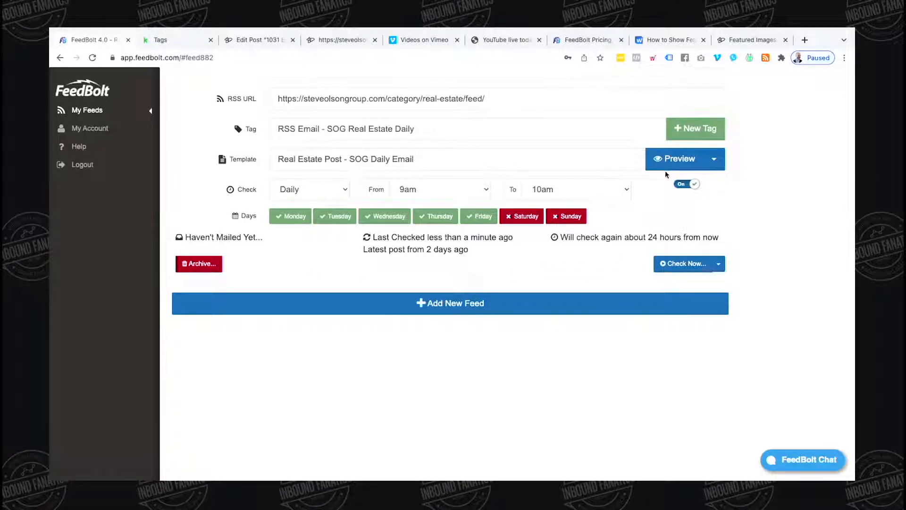
Step: Preview the real-estate feed's email, follow it to the Encinitas Luxury Homes for Sale post, and return to preview the email again
left_click(683, 158)
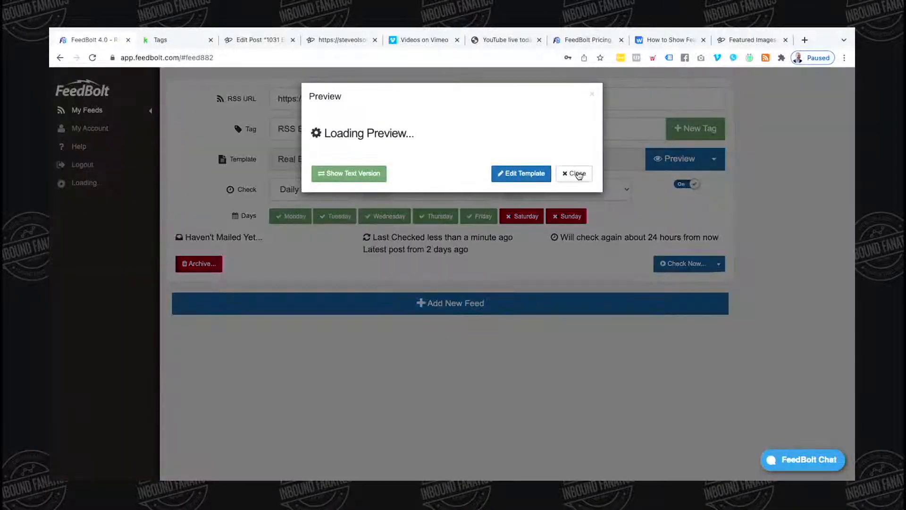
left_click(578, 174)
left_click(680, 159)
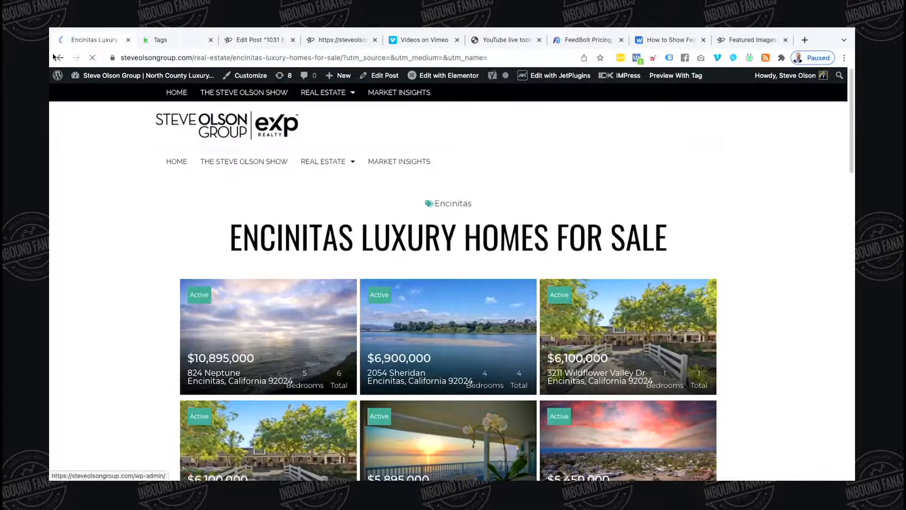
left_click(56, 57)
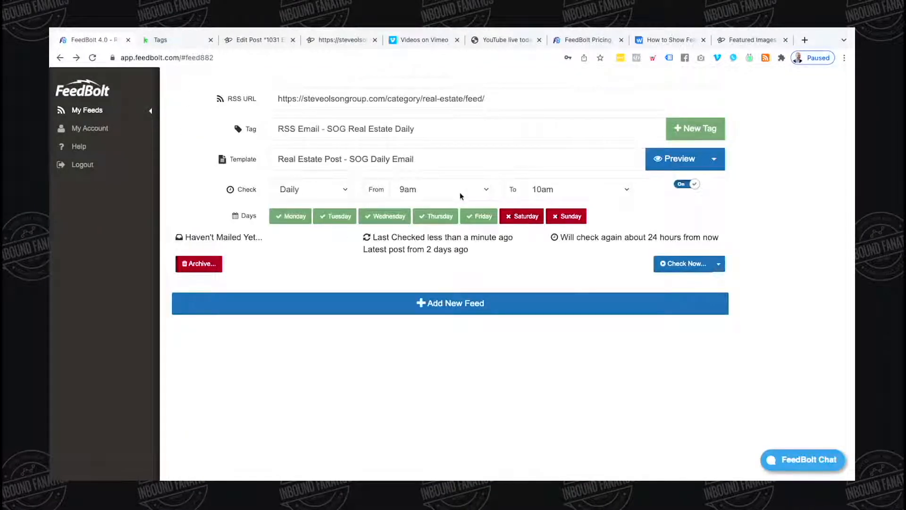
left_click(692, 159)
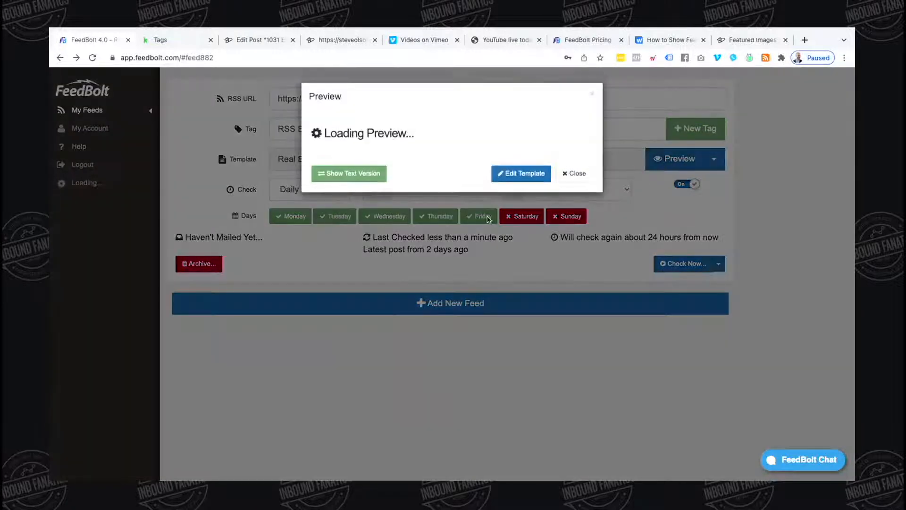
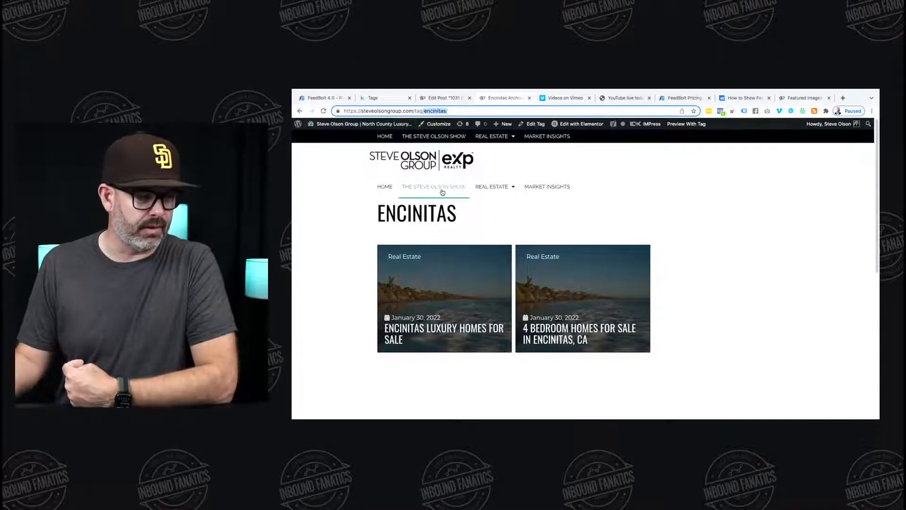
Step: From the website's home page, open the Encinitas Luxury Homes for Sale post and go to its Encinitas tag archive
left_click(384, 189)
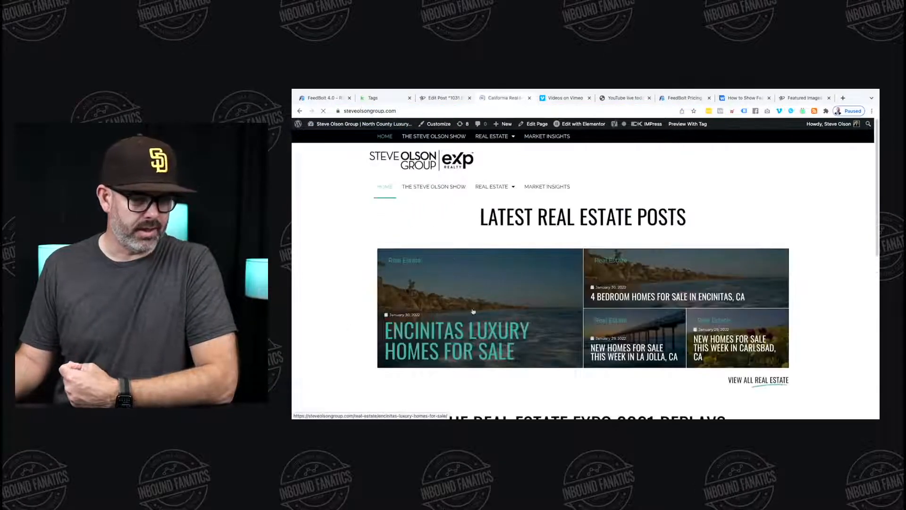
left_click(483, 246)
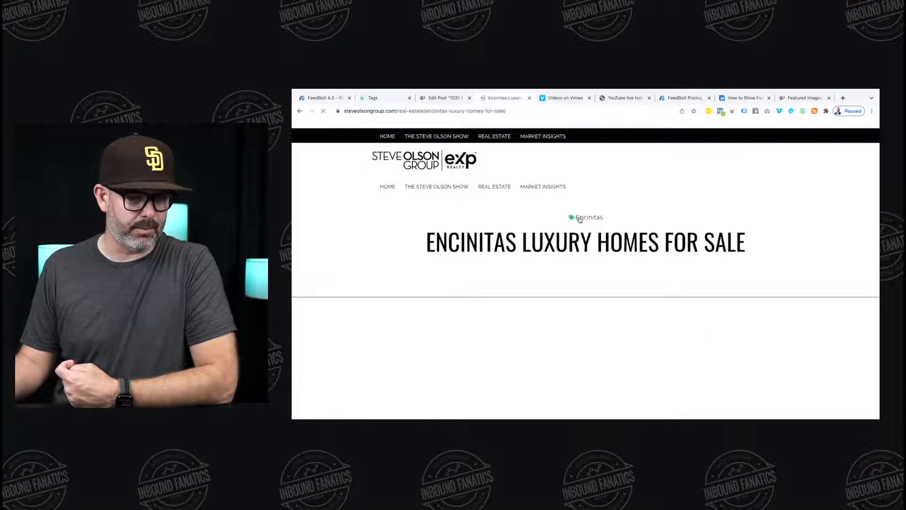
left_click(591, 218)
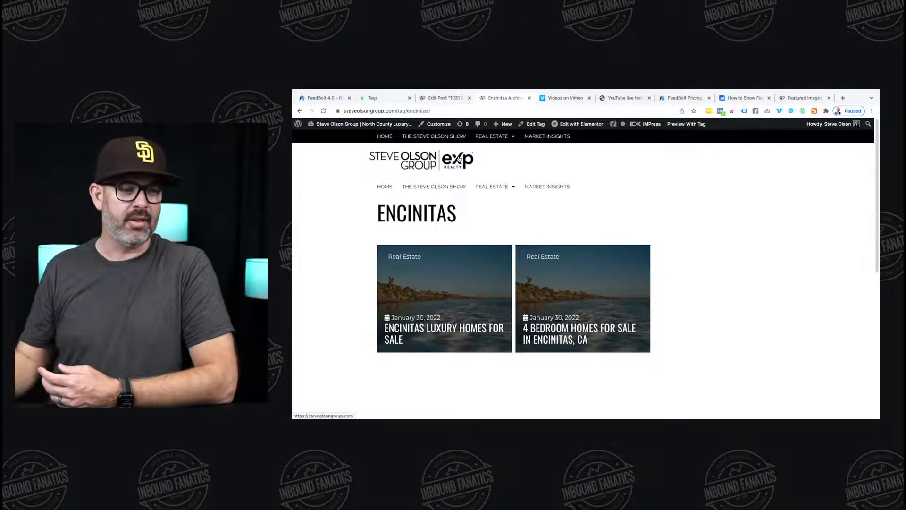
Step: Load the Encinitas tag archive's RSS feed by adding feed to its URL, and copy the feed address
left_click(450, 111)
left_click(451, 112)
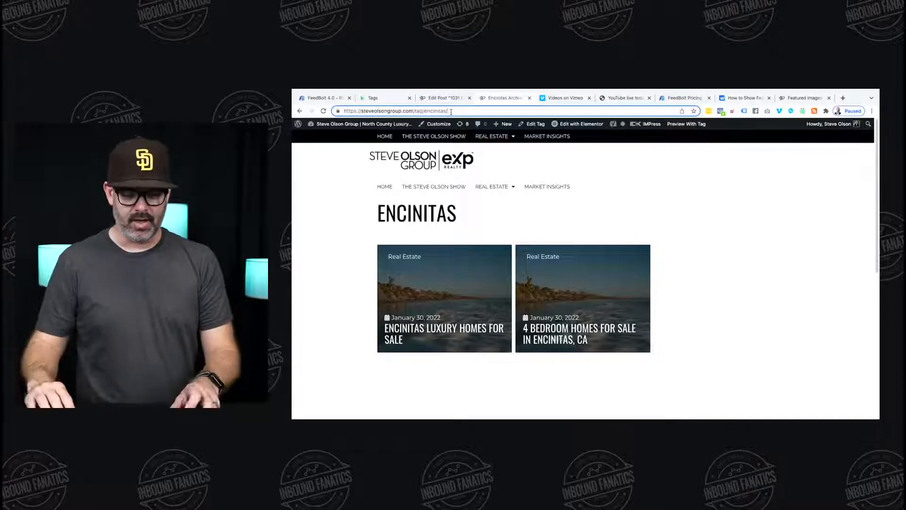
type("feed")
key("Return")
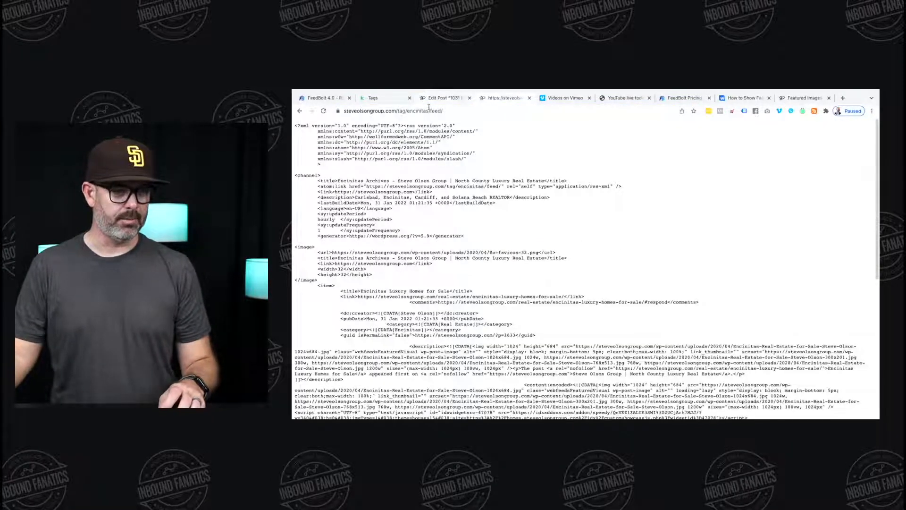
left_click(427, 110)
key("ctrl+c")
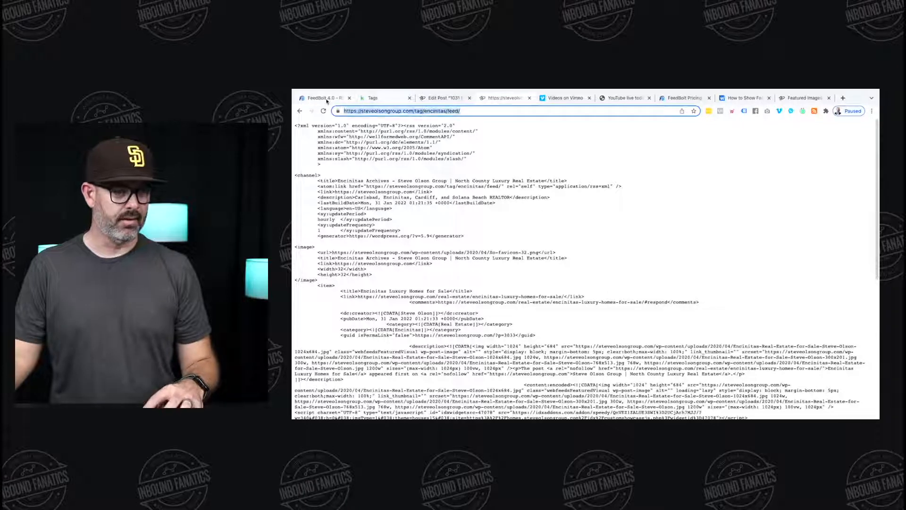
Step: Switch to FeedBolt and add a new feed using the copied Encinitas tag feed URL
left_click(326, 98)
left_click(583, 290)
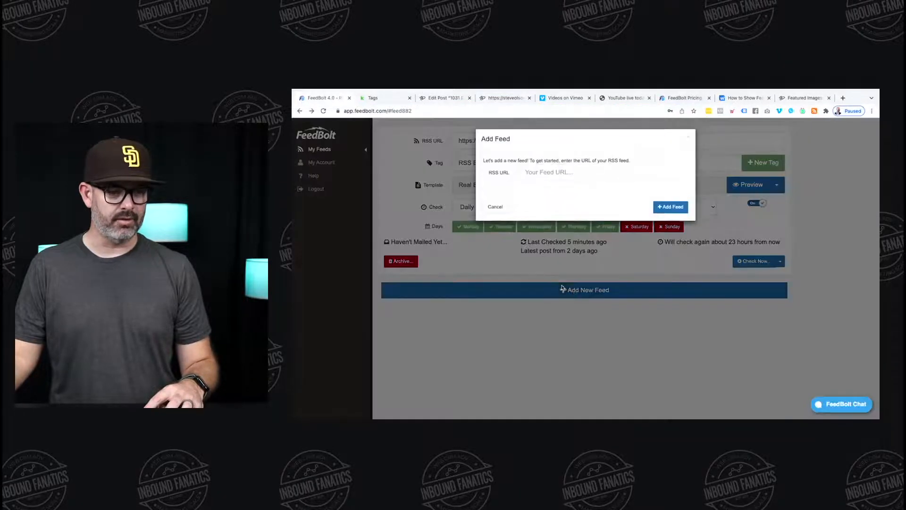
left_click(561, 172)
key("ctrl+v")
left_click(672, 208)
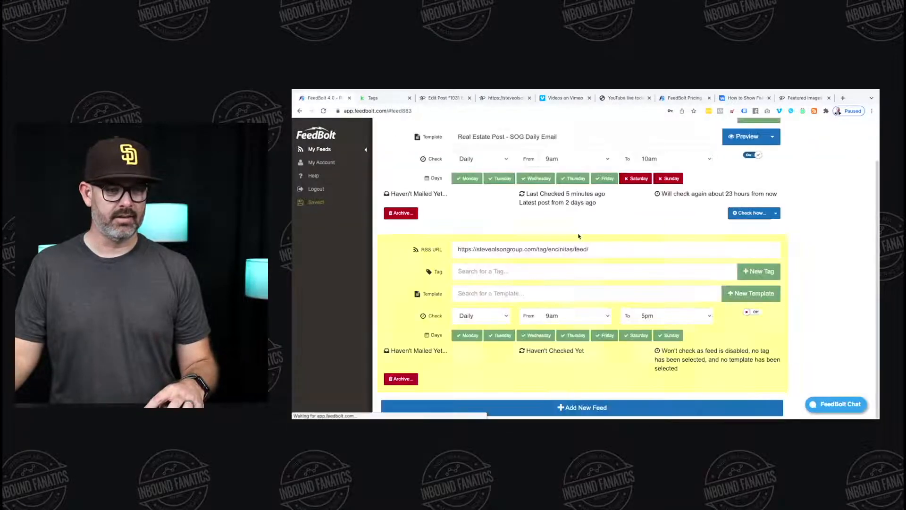
Step: Assign the RSS Email - SOG Real Estate Daily tag to the new Encinitas feed
left_click(546, 273)
type("enci")
key("BackSpace")
key("BackSpace")
key("BackSpace")
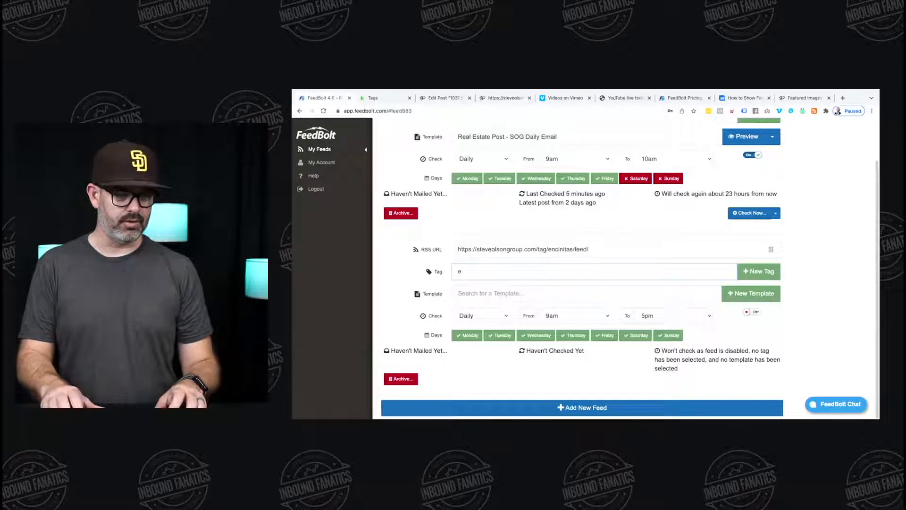
type("rss")
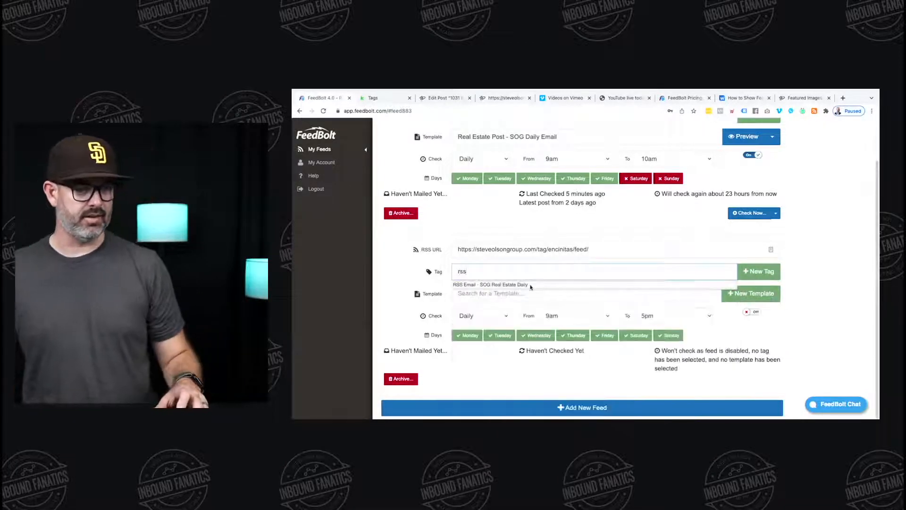
left_click(544, 283)
Step: Search the Encinitas feed's template choices for "real estate" and "SOG", clearing the search terms without choosing a template
left_click(631, 302)
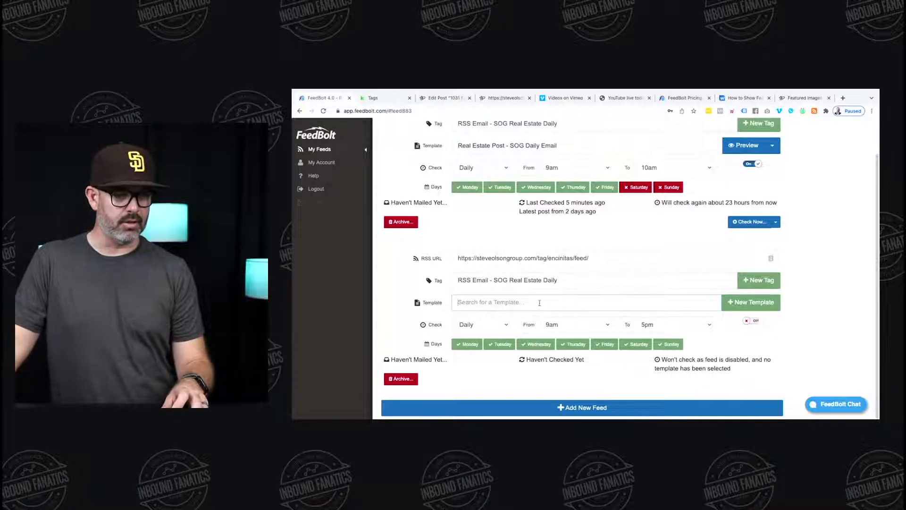
type("rea")
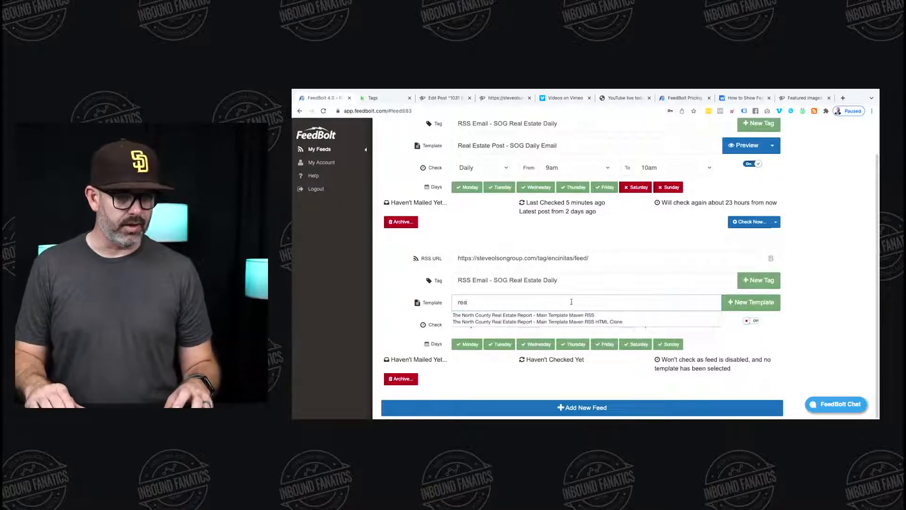
type("l estate")
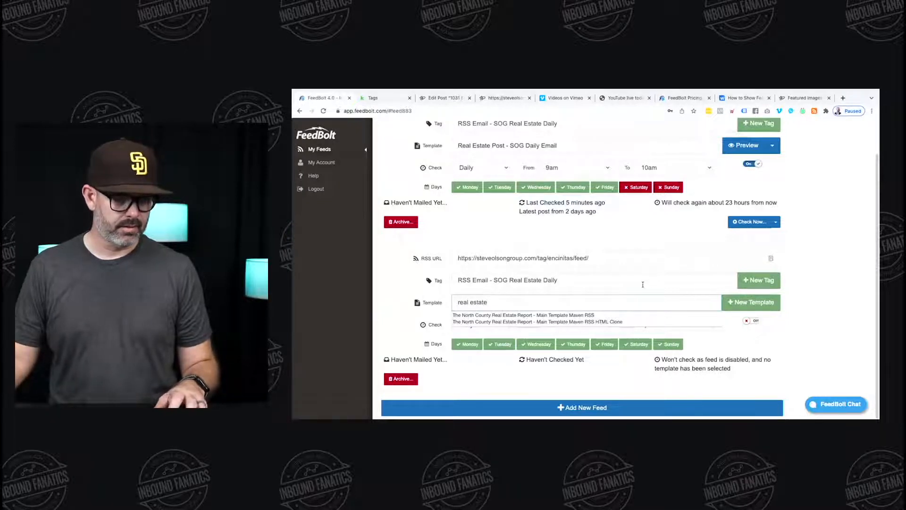
key("ctrl+a")
key("BackSpace")
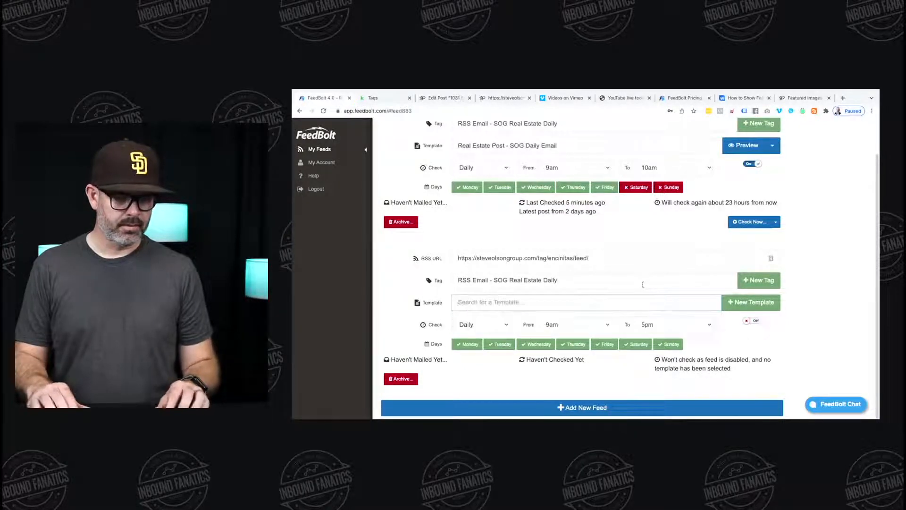
type("SOG")
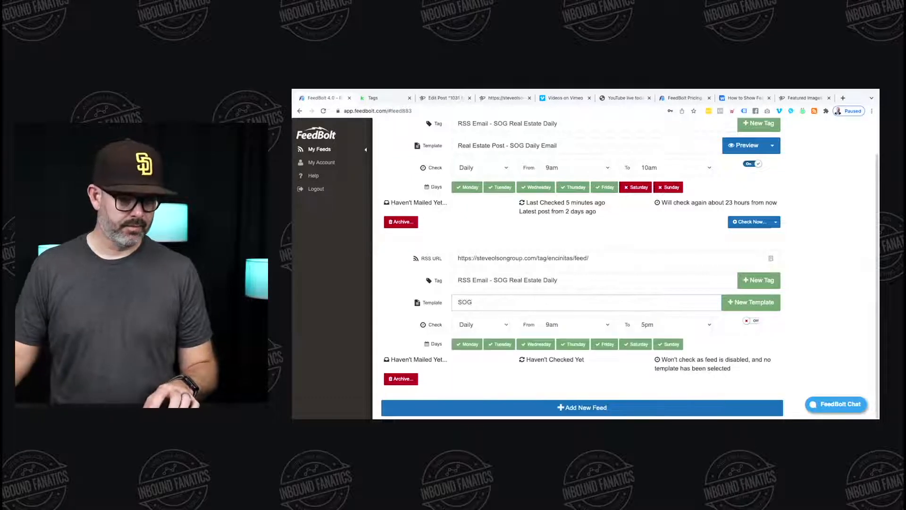
key("BackSpace")
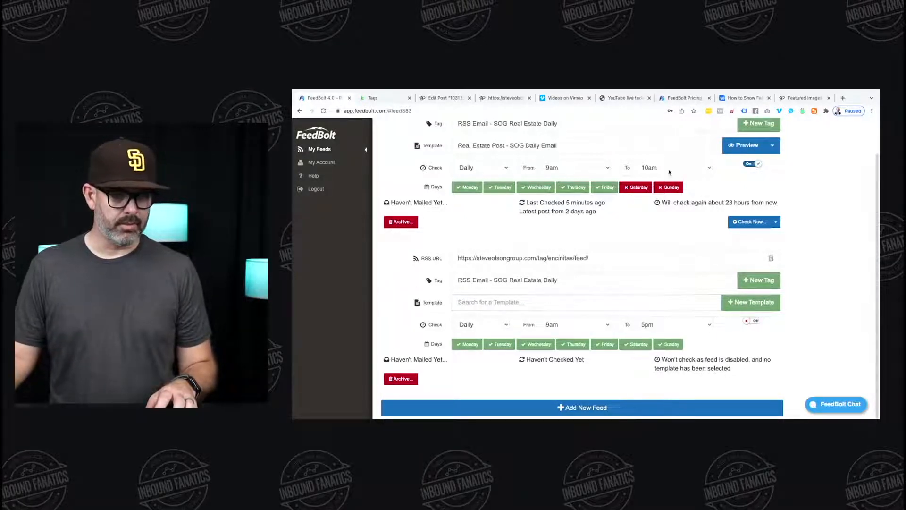
left_click(772, 145)
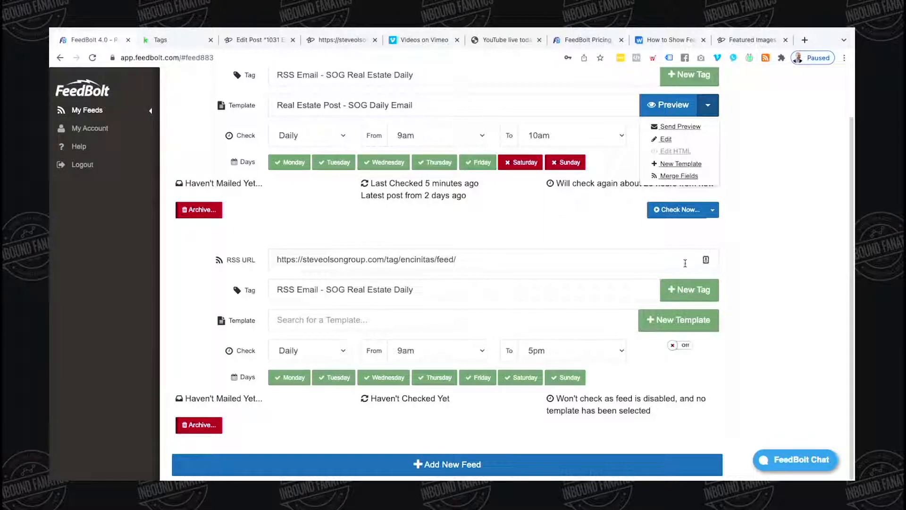
left_click(697, 318)
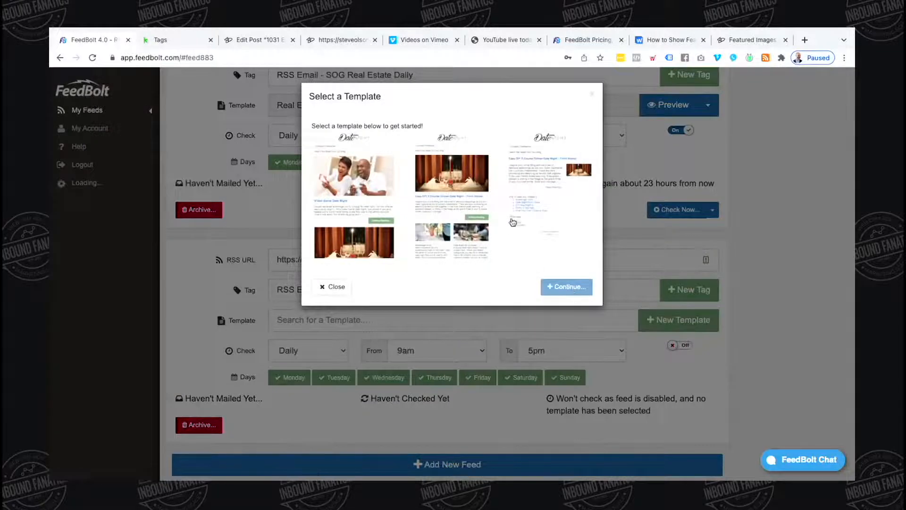
left_click(334, 286)
left_click(716, 105)
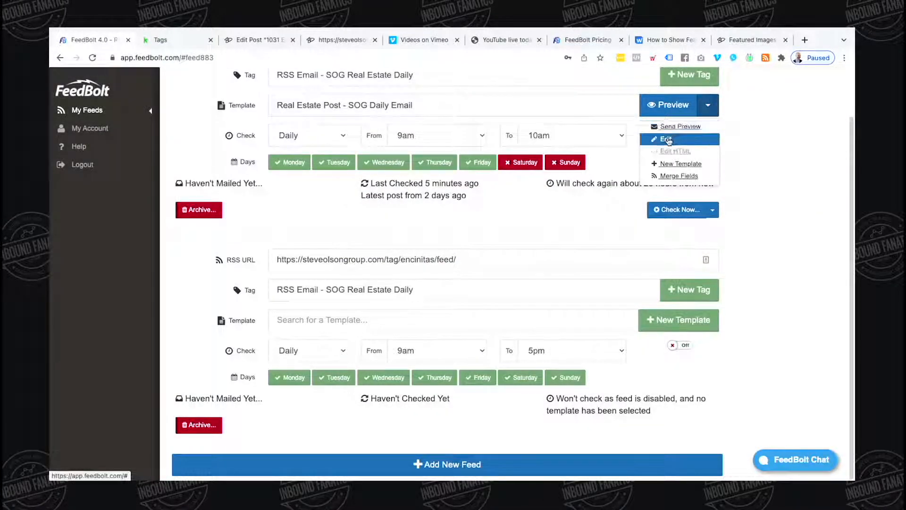
left_click(679, 163)
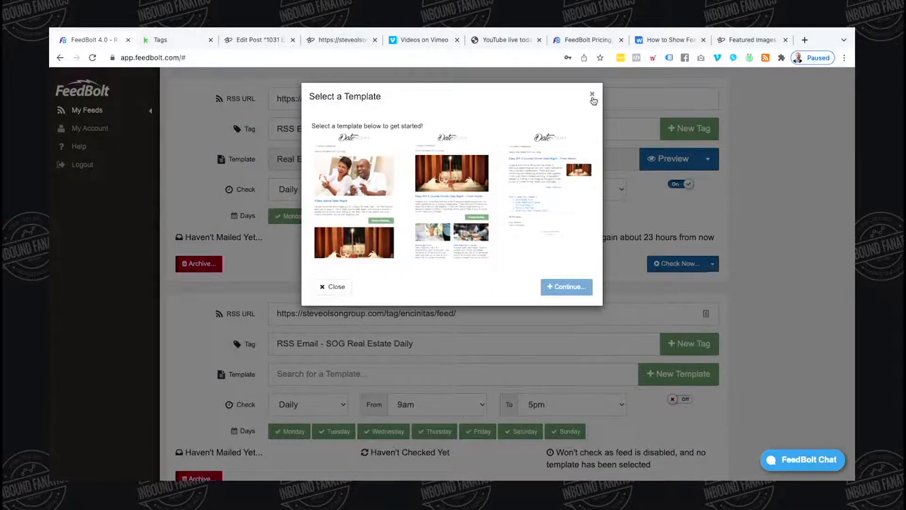
left_click(593, 97)
Step: Open the Real Estate Post - SOG Daily Email template for editing and try to reach the save options beneath the chat widget
left_click(708, 159)
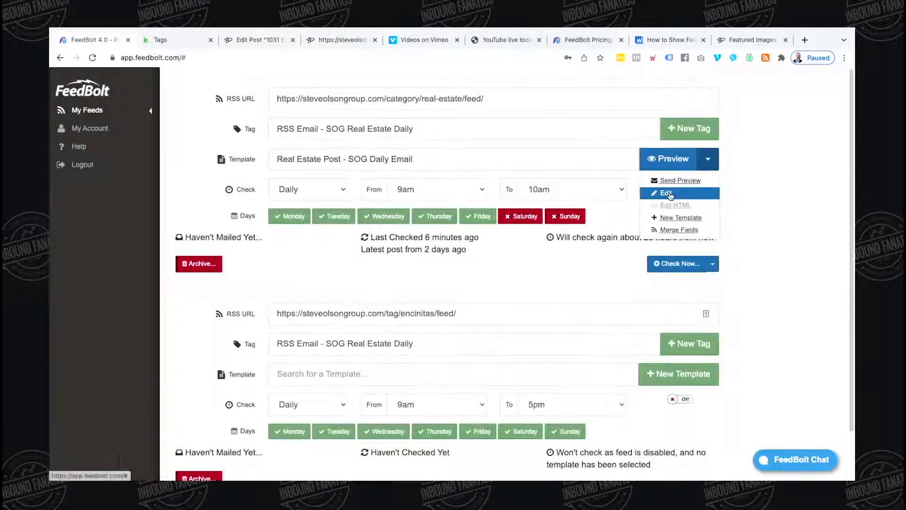
left_click(670, 193)
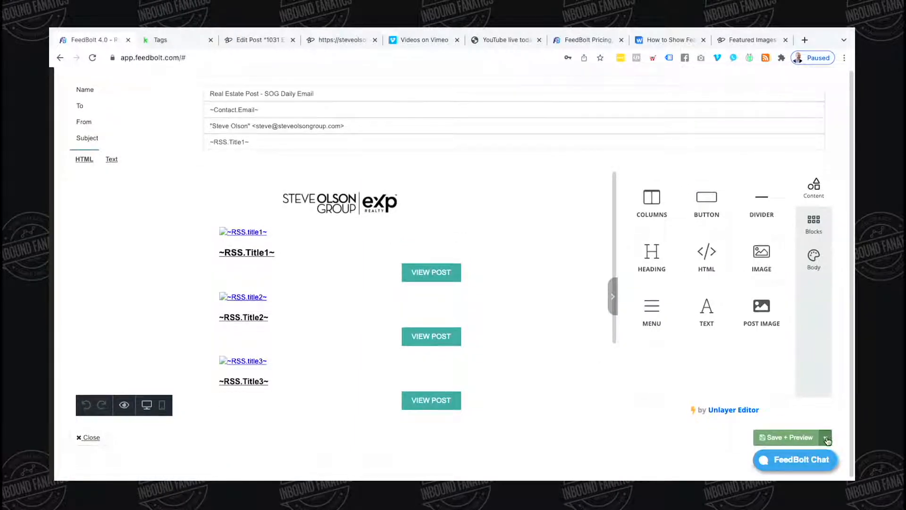
scroll(816, 407, "down", 1)
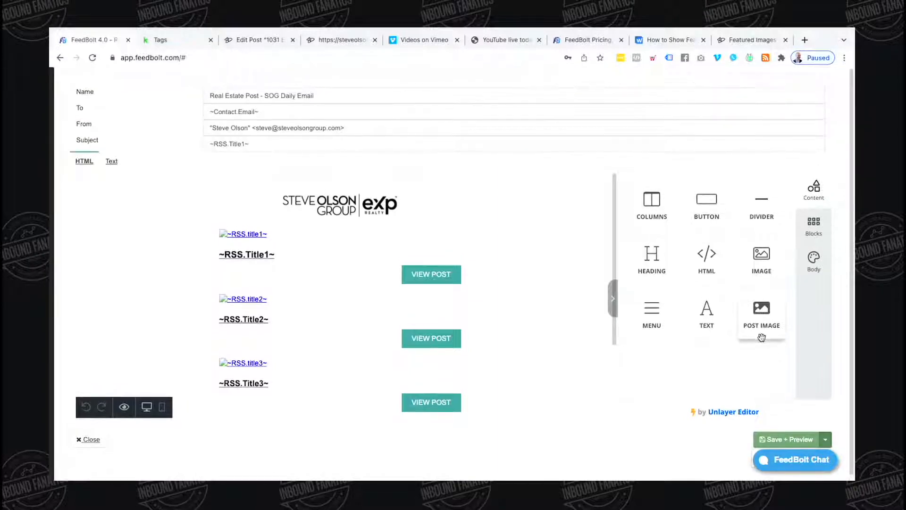
left_click(763, 442)
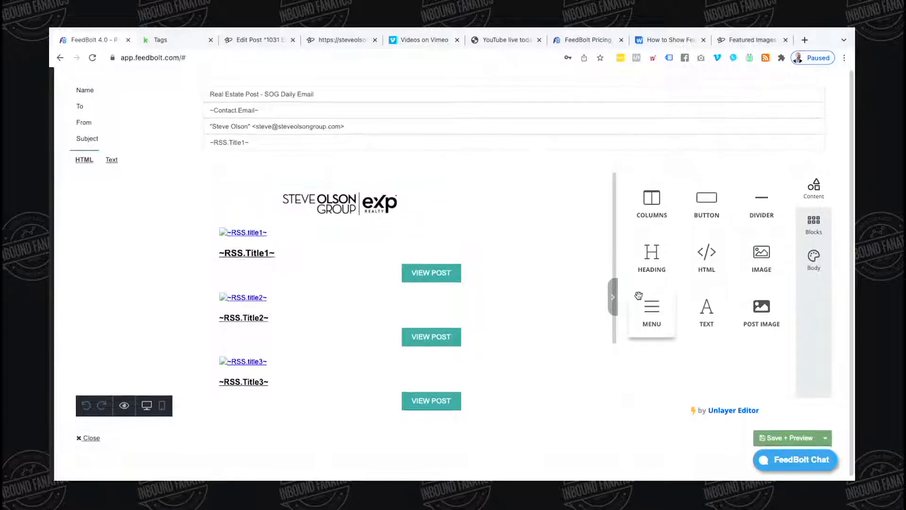
left_click(798, 460)
left_click(825, 205)
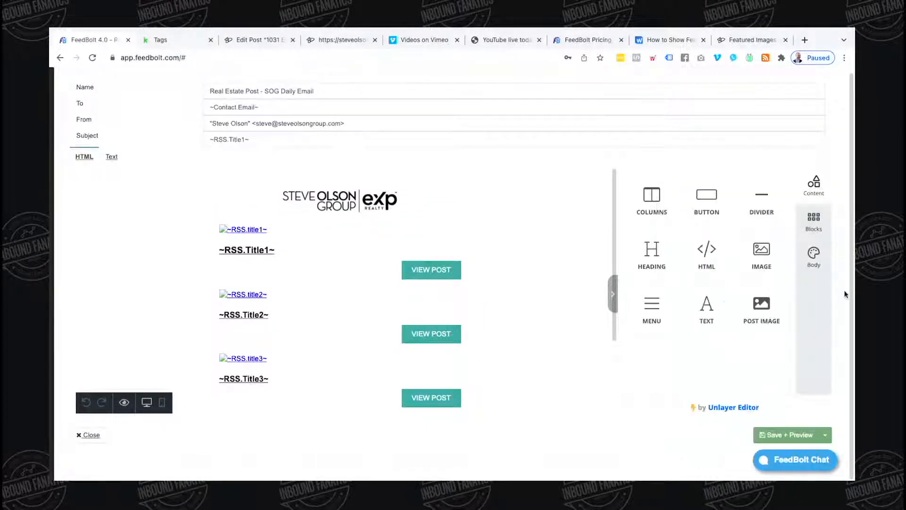
right_click(812, 462)
left_click(820, 463)
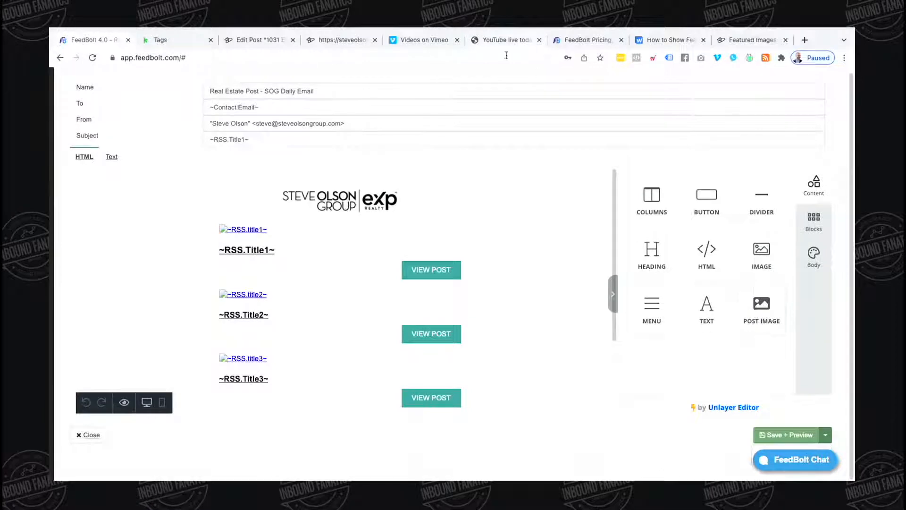
Step: Take the browser out of full screen, extend its window height, and review the email template down to the footer
left_click(83, 47)
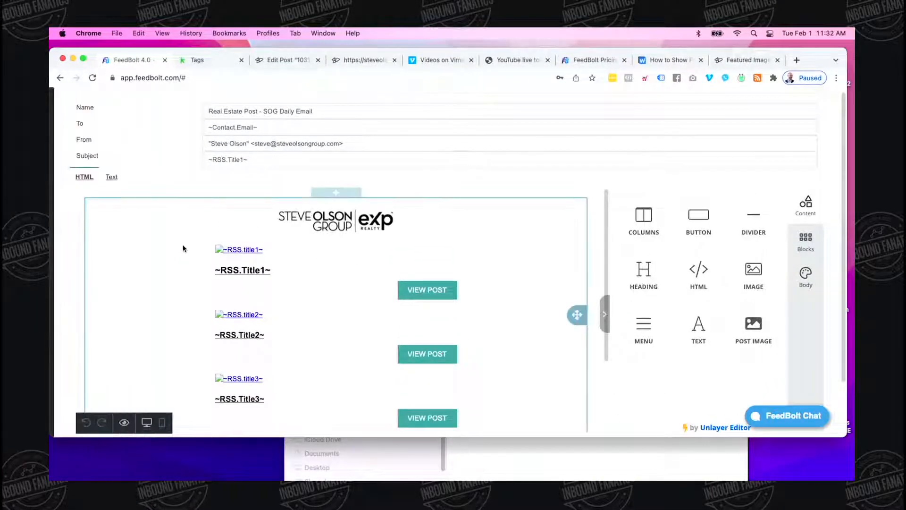
left_click(183, 249)
mouse_move(53, 378)
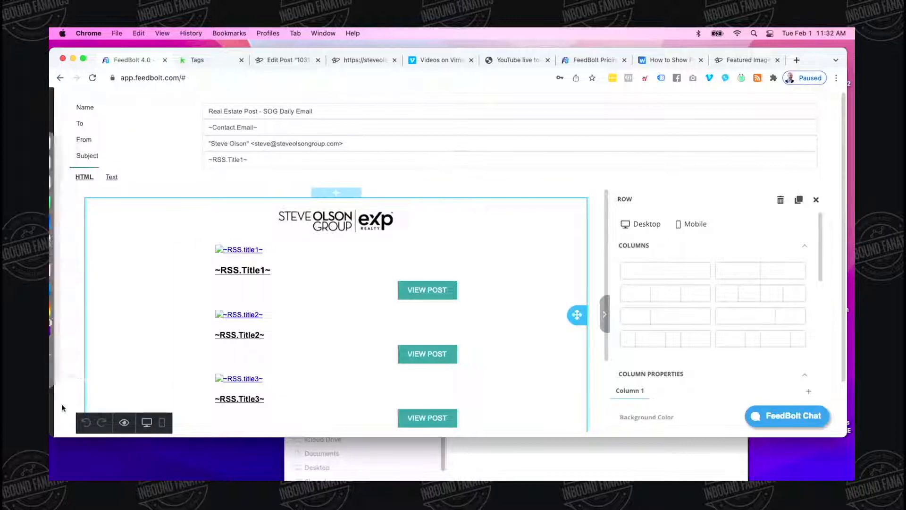
mouse_move(52, 425)
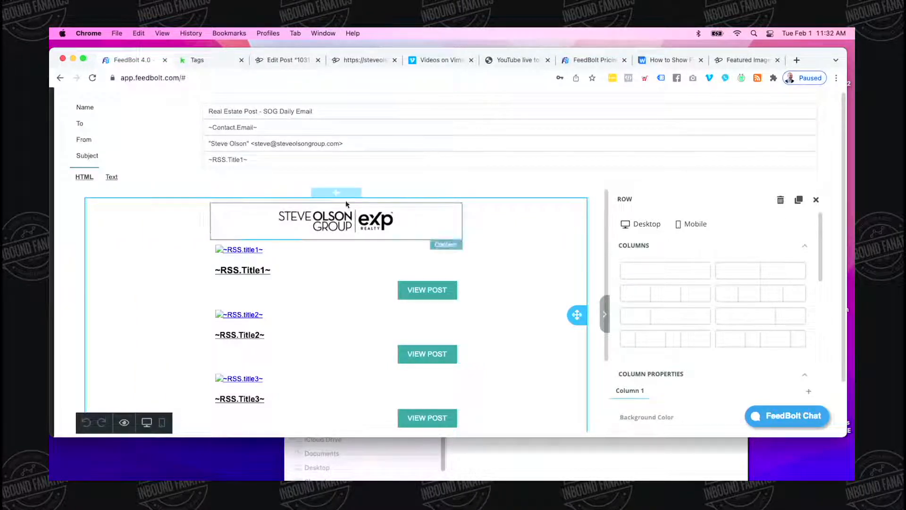
scroll(255, 349, "down", 5)
scroll(207, 389, "down", 3)
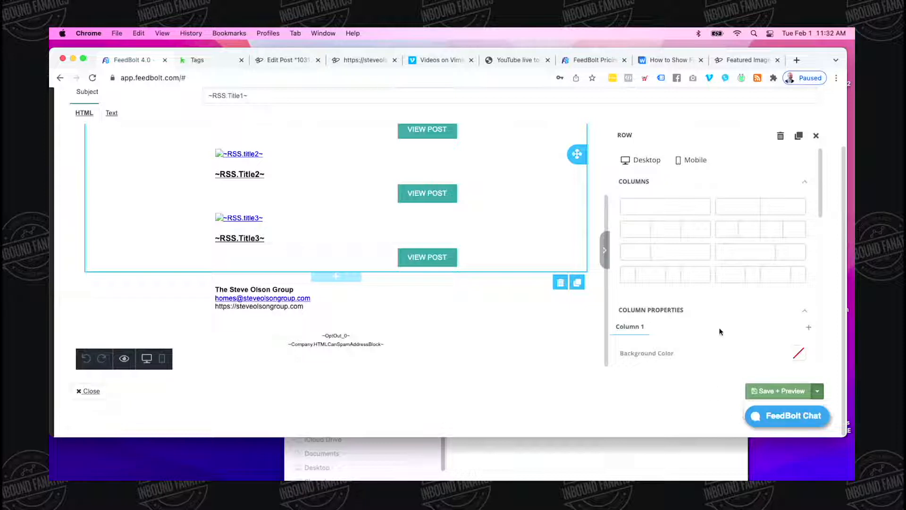
left_click_drag(734, 438, 734, 473)
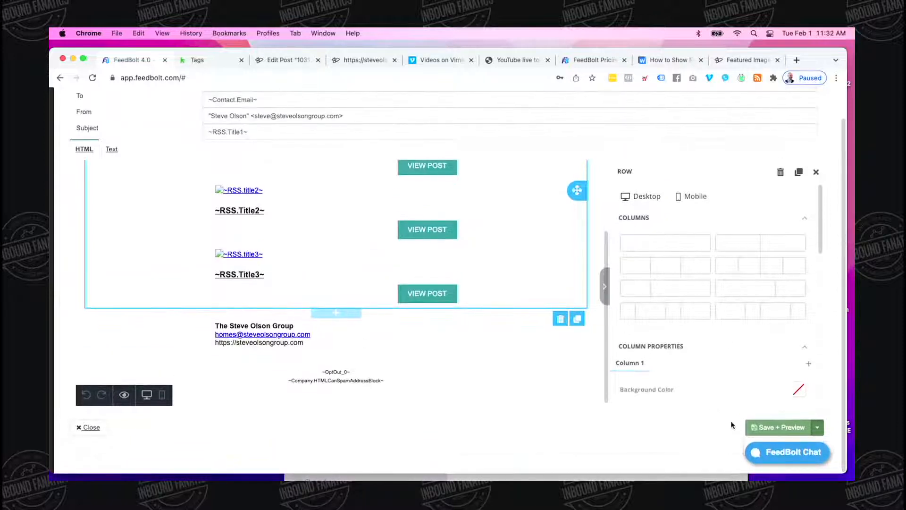
Step: Close the Real Estate Post - SOG Daily Email template editor and return to the feeds list
scroll(729, 424, "up", 1)
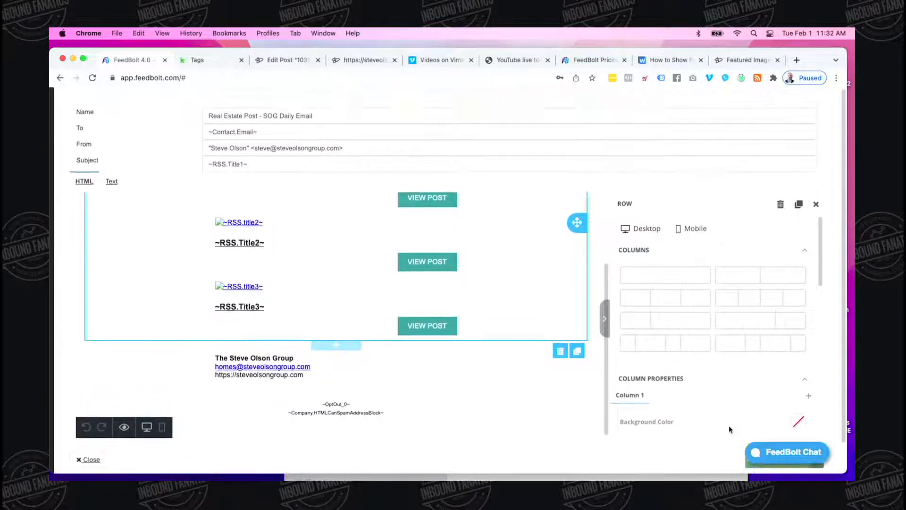
scroll(728, 426, "down", 1)
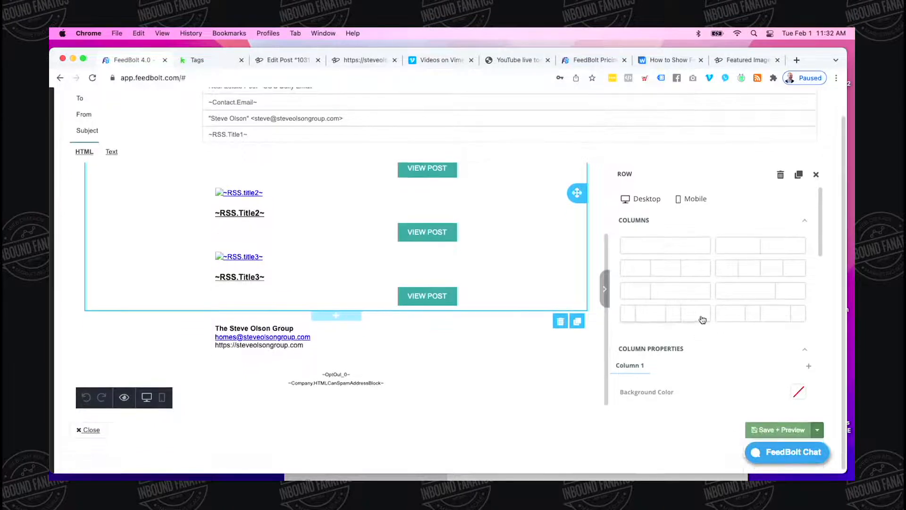
scroll(699, 320, "up", 2)
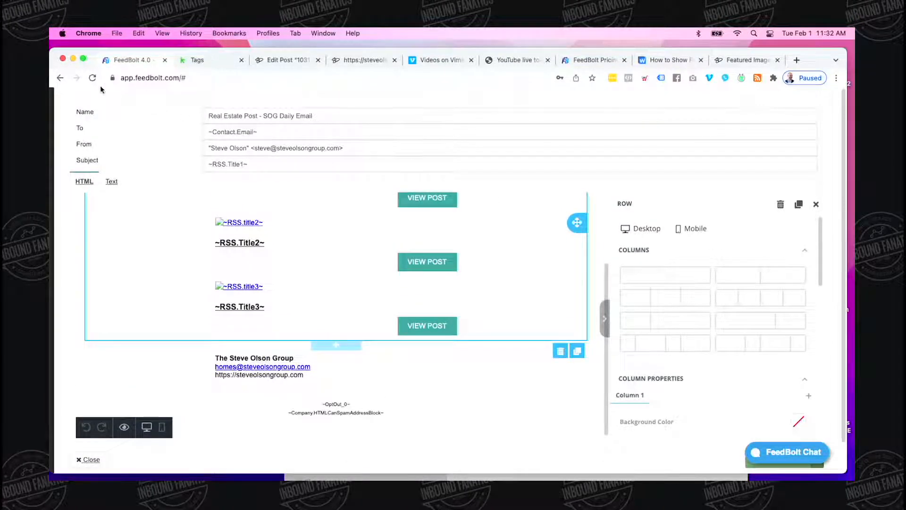
left_click(91, 459)
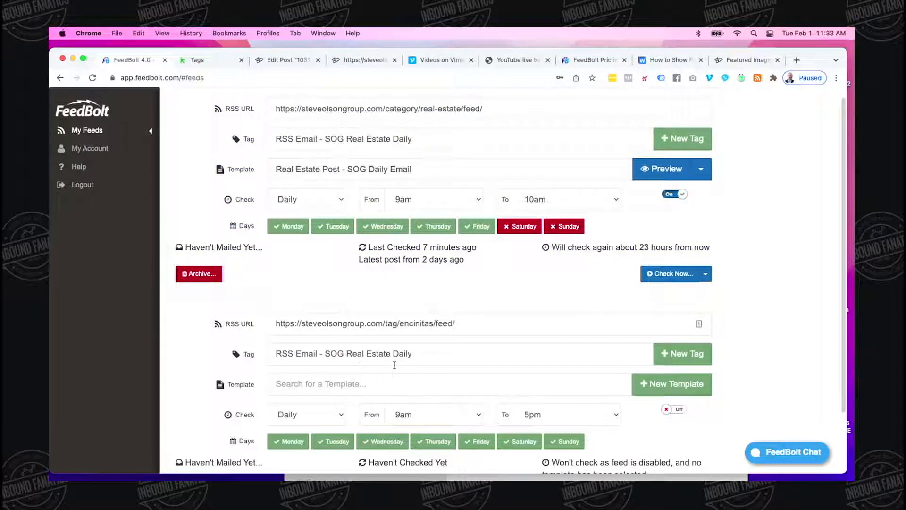
Step: Set the Encinitas feed to check Weekly and leave Wednesday as its only enabled day
scroll(395, 365, "down", 3)
left_click(329, 344)
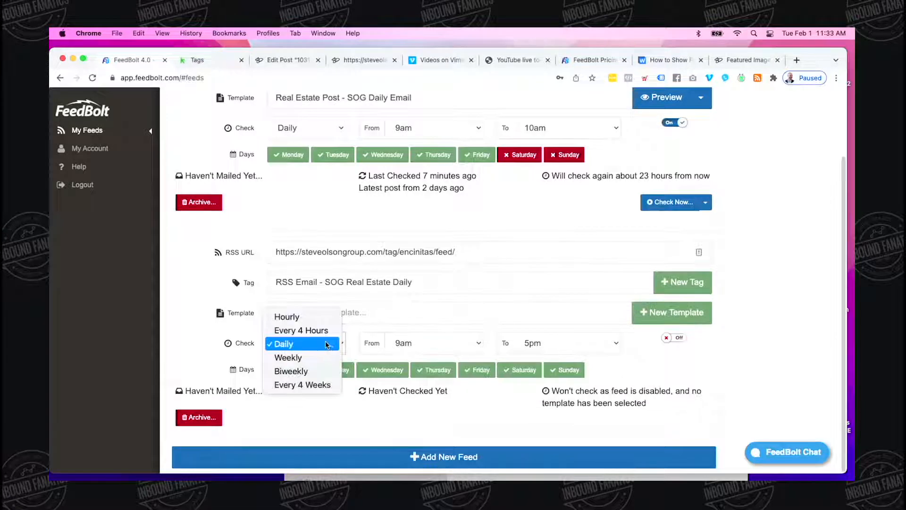
left_click(326, 356)
left_click(290, 370)
left_click(334, 370)
left_click(433, 370)
left_click(478, 370)
left_click(520, 370)
left_click(565, 370)
Step: Set the Encinitas feed's check window from 3pm to 4pm
left_click(434, 344)
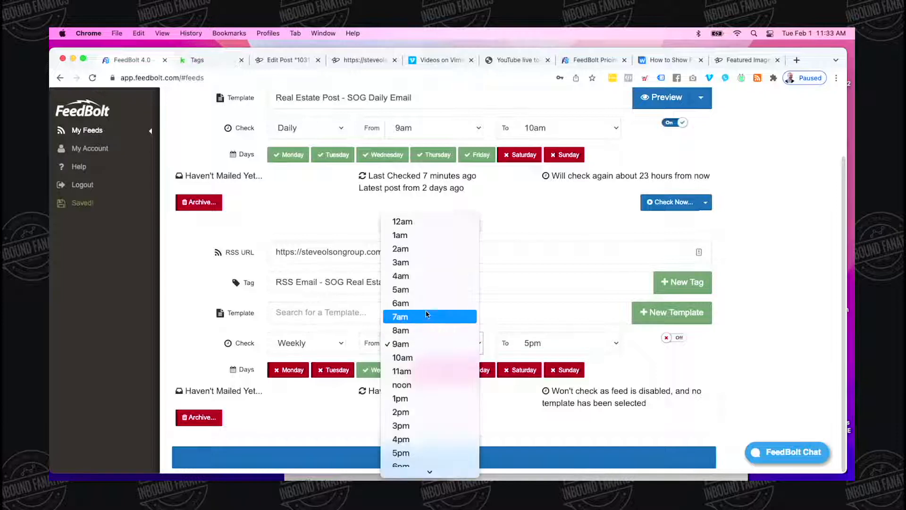
left_click(421, 262)
left_click(440, 341)
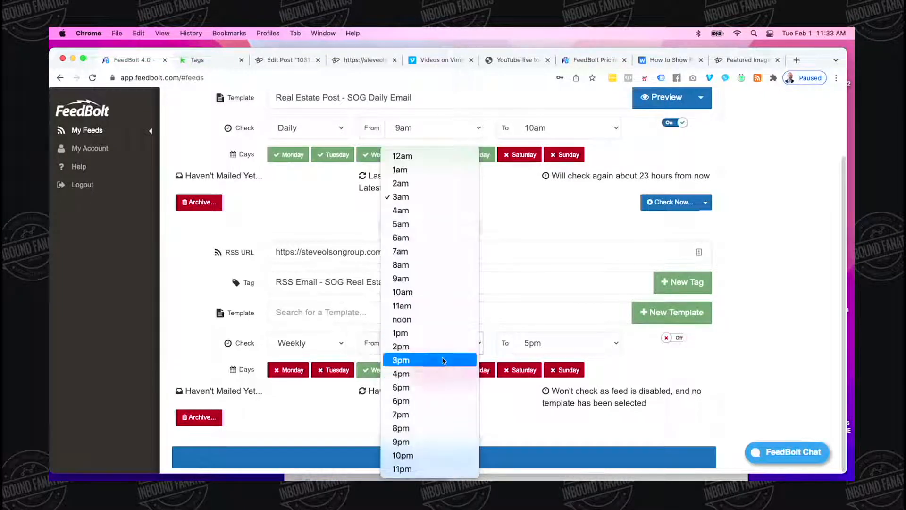
left_click(426, 360)
left_click(530, 342)
left_click(538, 326)
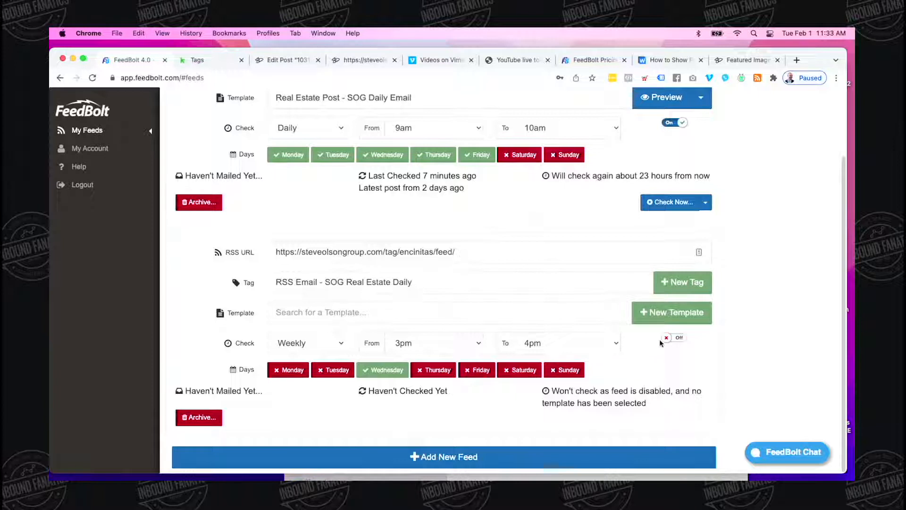
Step: Look at the Force Resend and Setup Ping options of the real-estate category feed, then dismiss them
scroll(674, 203, "up", 2)
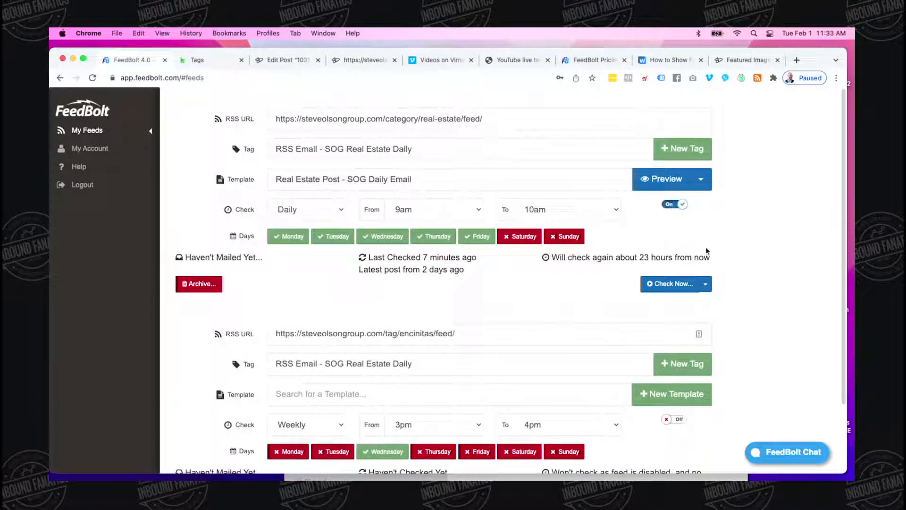
left_click(707, 284)
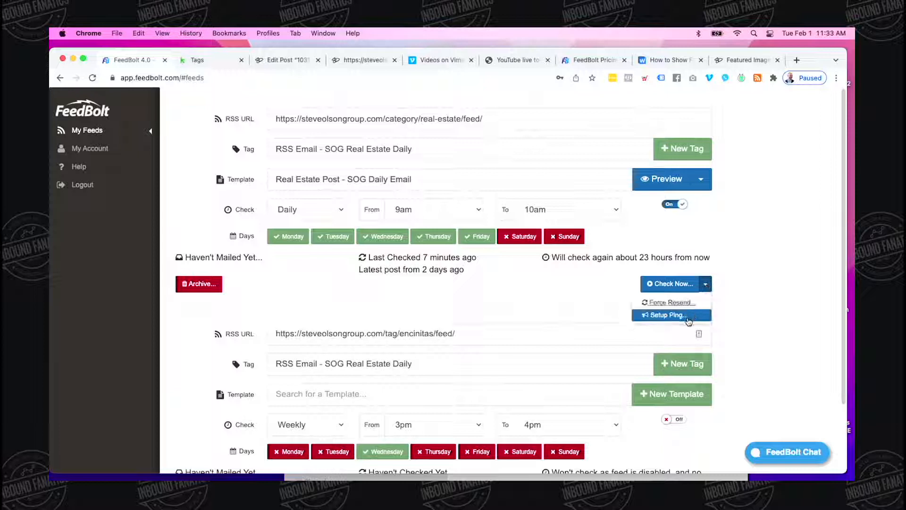
left_click(699, 232)
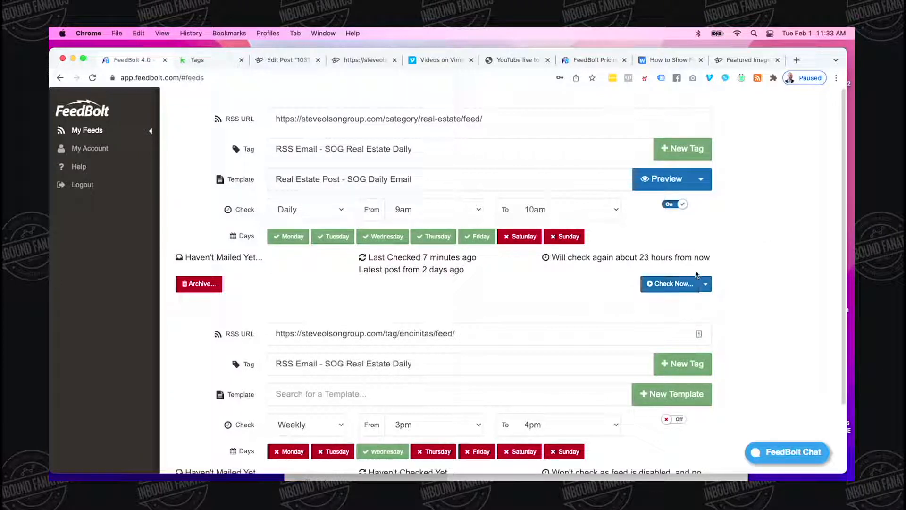
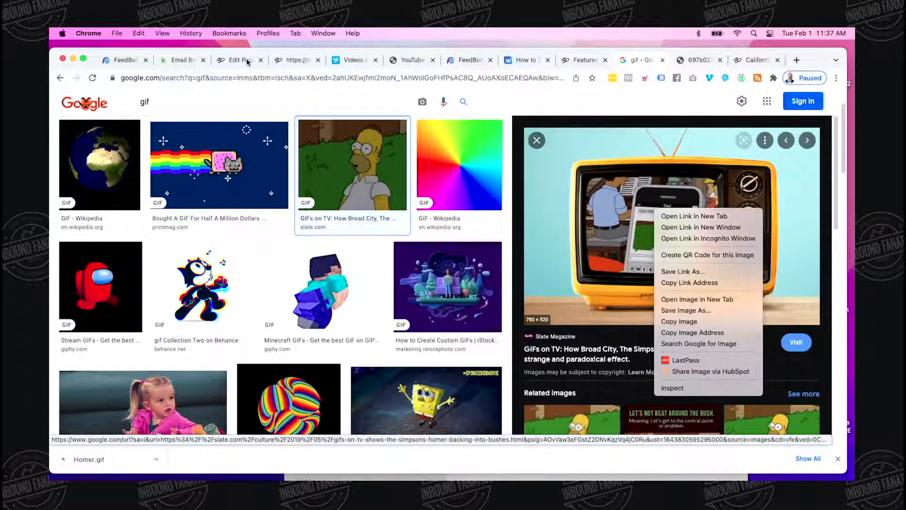
Step: Look over the WordPress post and the Encinitas feed, and reload the website homepage to check the post's new featured image
left_click(300, 86)
left_click(242, 62)
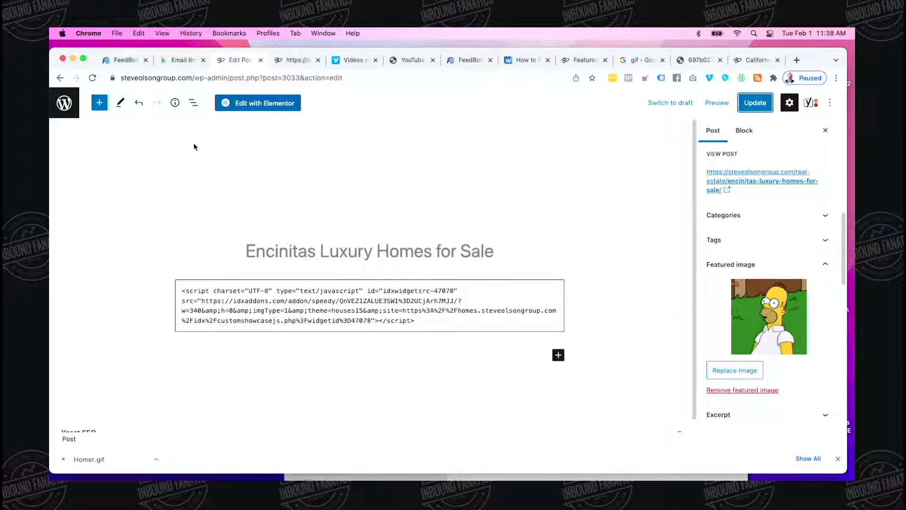
left_click(289, 60)
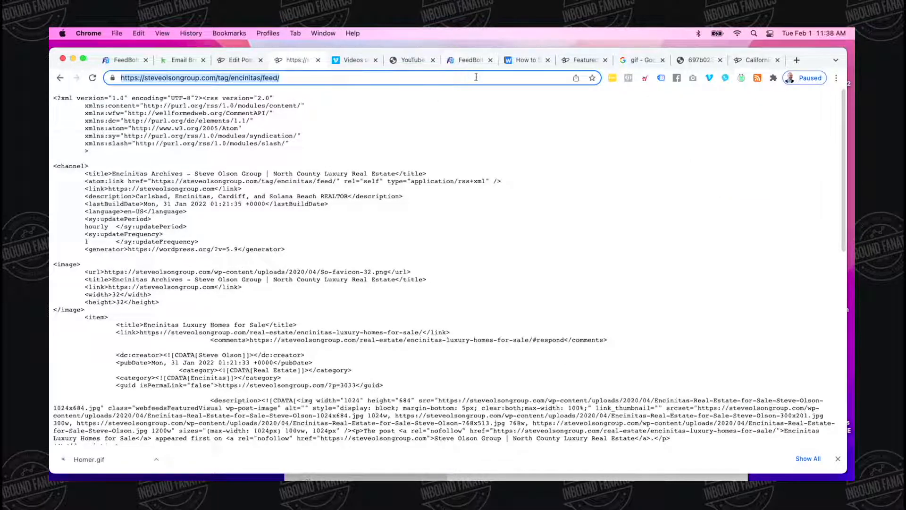
left_click(762, 58)
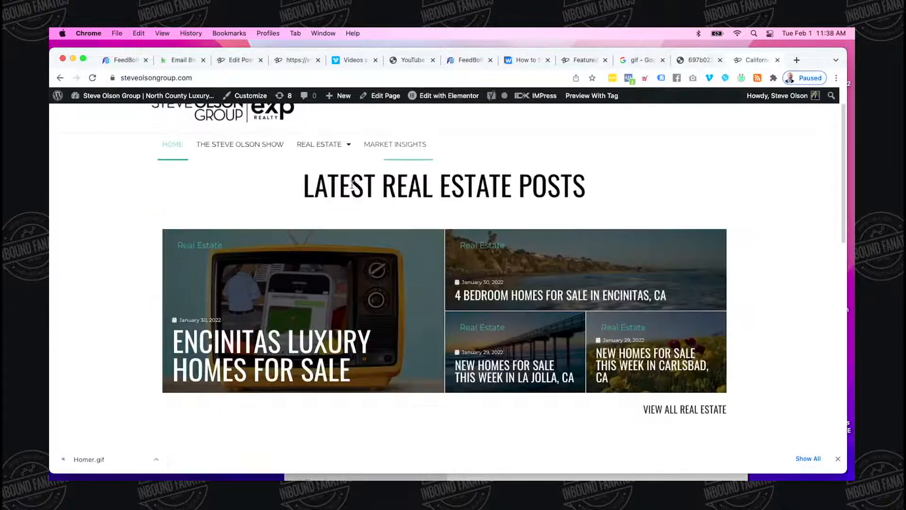
key("super+r")
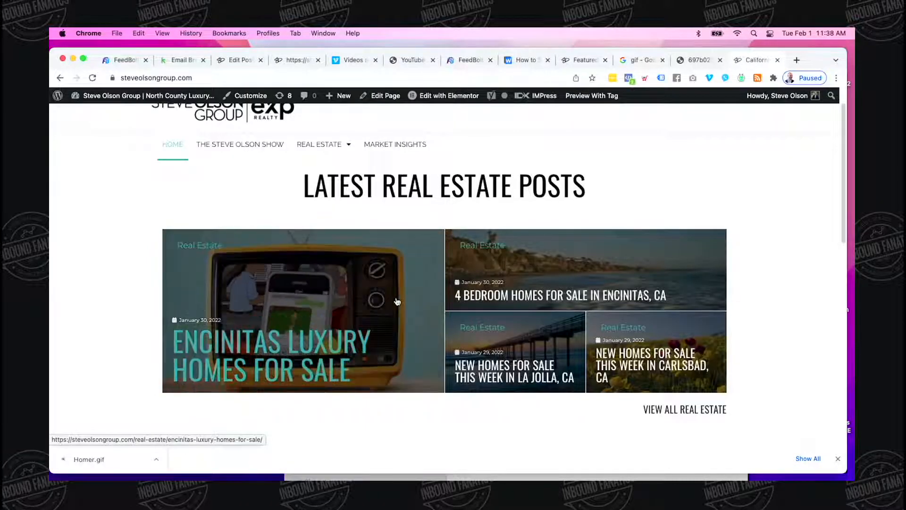
Step: Switch to FeedBolt, dismiss the downloads bar, and preview the Real Estate Post - SOG Daily Email to review its animated post image
left_click(133, 62)
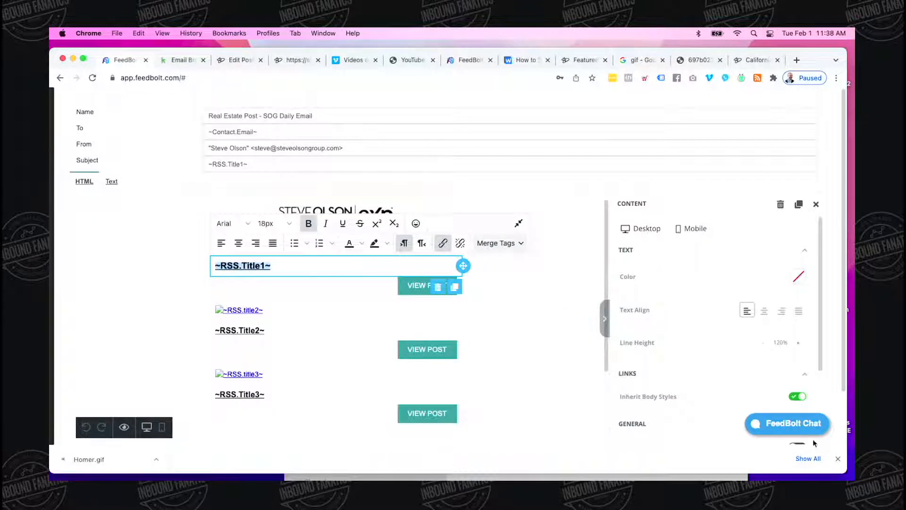
scroll(813, 362, "down", 5)
left_click(837, 458)
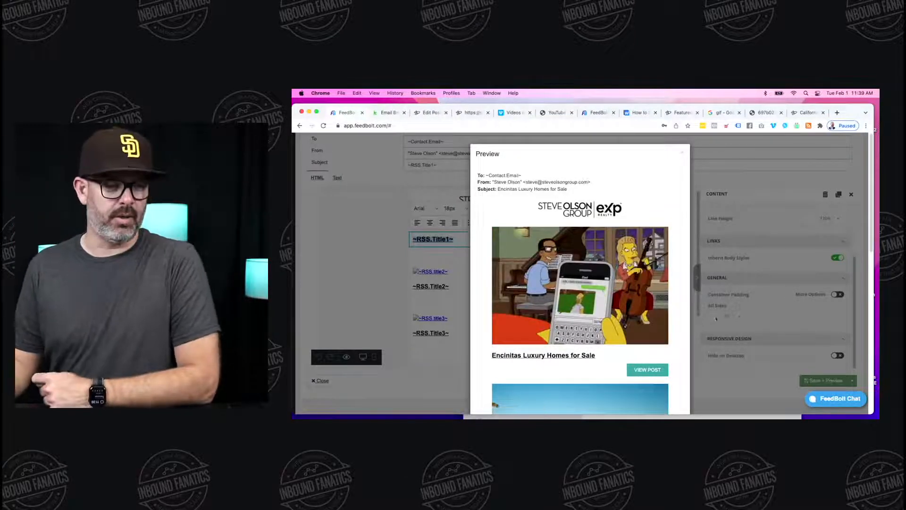
scroll(619, 260, "down", 2)
scroll(602, 258, "up", 2)
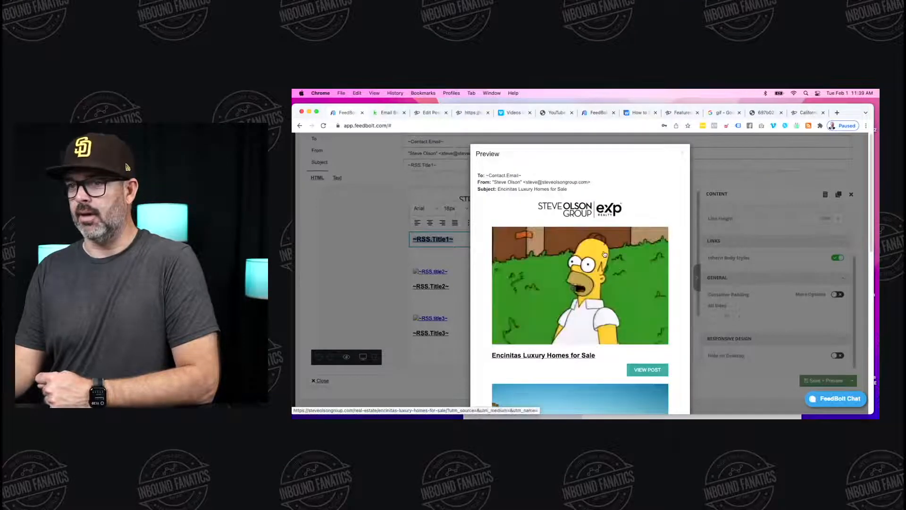
scroll(609, 252, "down", 2)
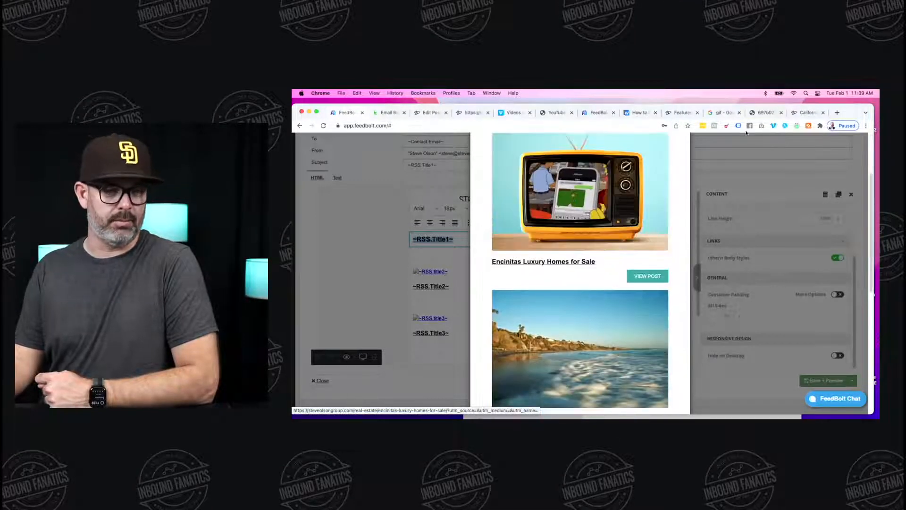
Step: Open the Homer GIF from the Google image results at full size in a new browser tab
left_click(730, 113)
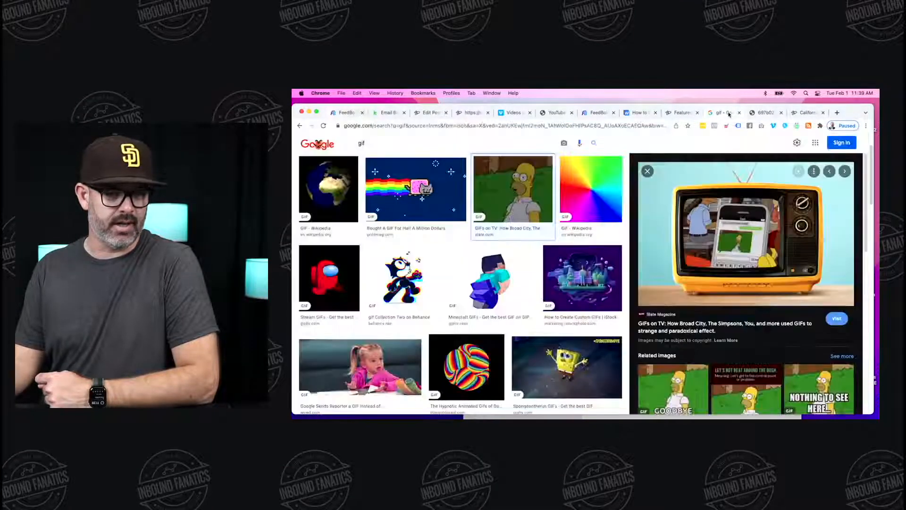
right_click(732, 215)
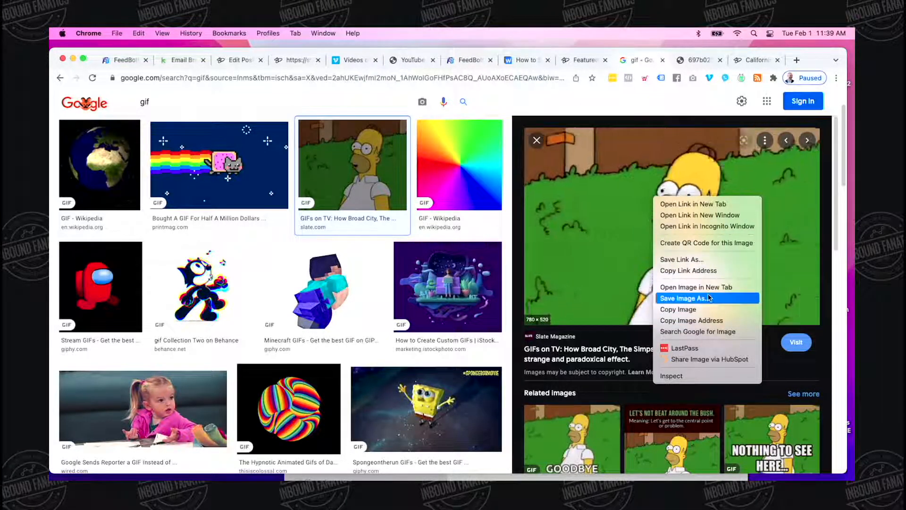
left_click(696, 287)
left_click(652, 60)
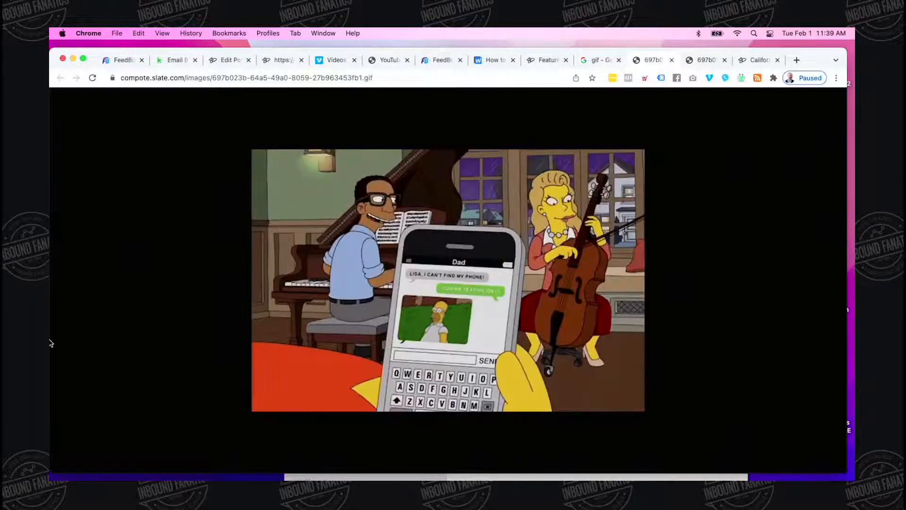
Step: Find the downloaded Homer.gif in the Downloads folder, then close the open Finder windows
key("super+space")
type("downloads")
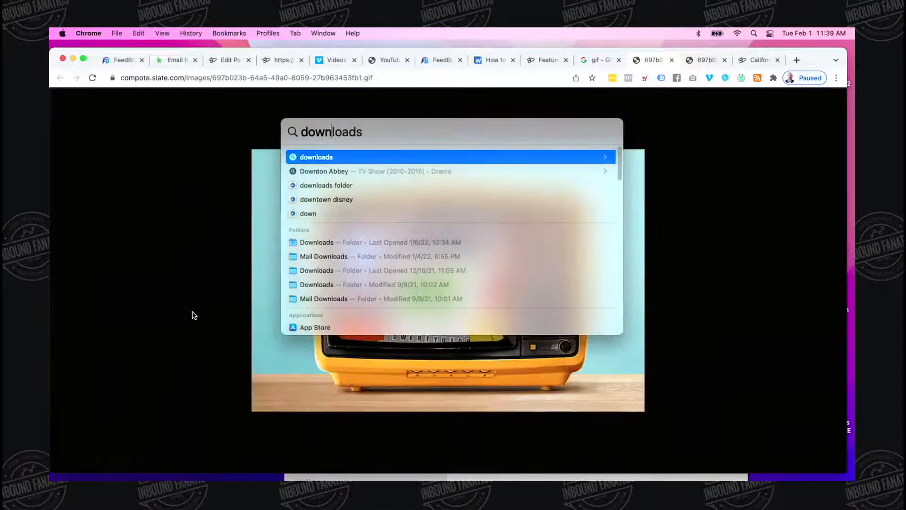
left_click(344, 241)
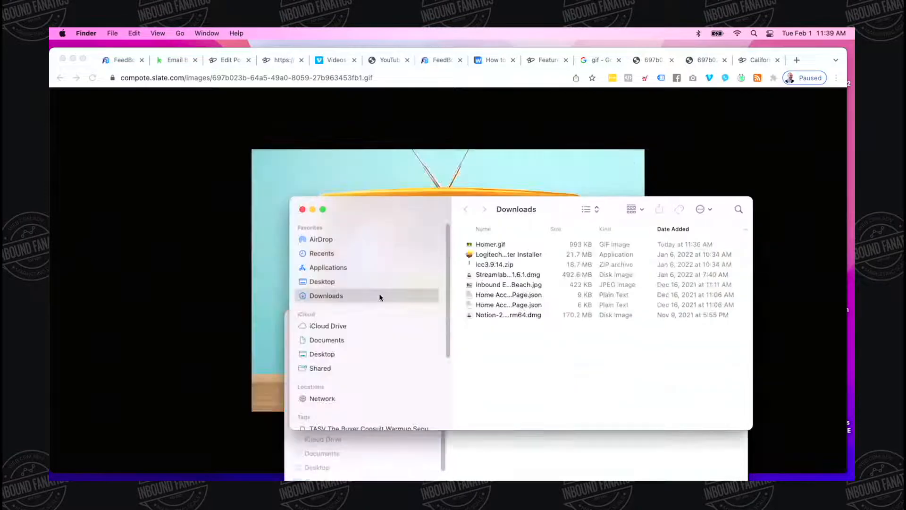
left_click(532, 244)
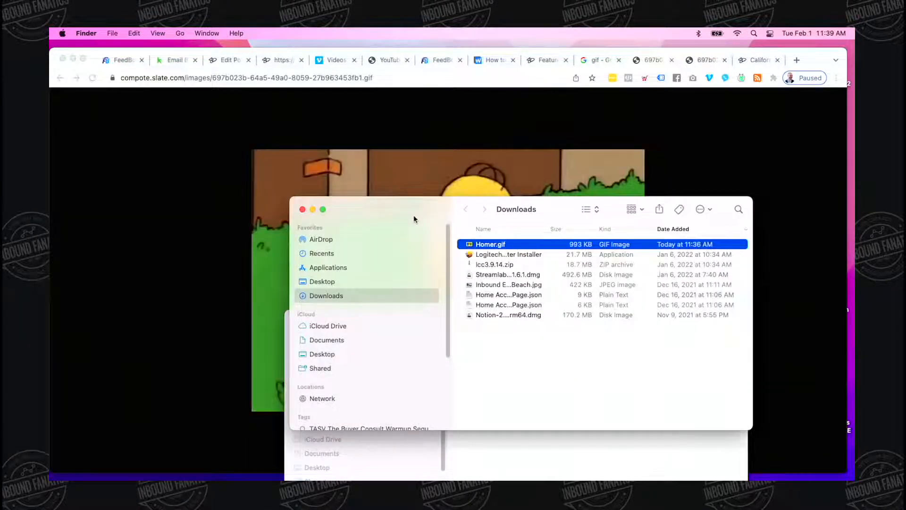
left_click(302, 211)
left_click(297, 323)
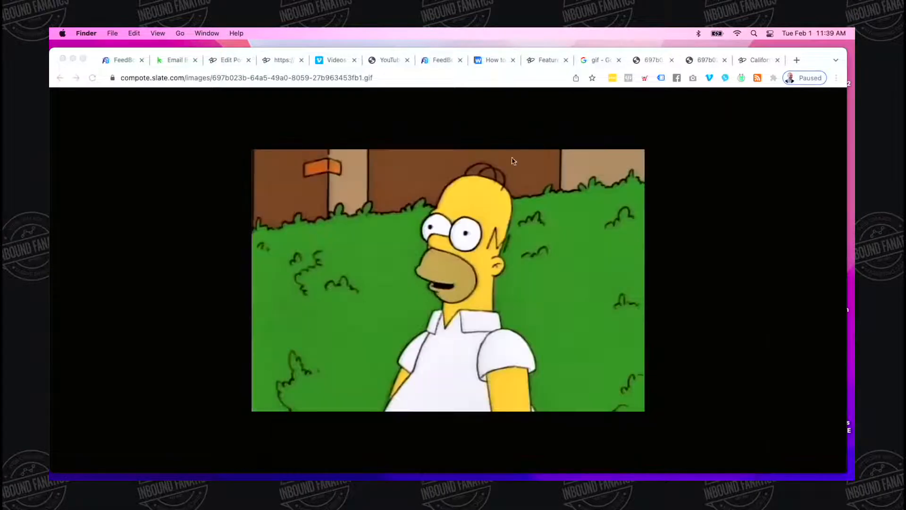
Step: Return to FeedBolt, look over the email preview up to its recipient and subject lines, and close the preview
left_click(120, 60)
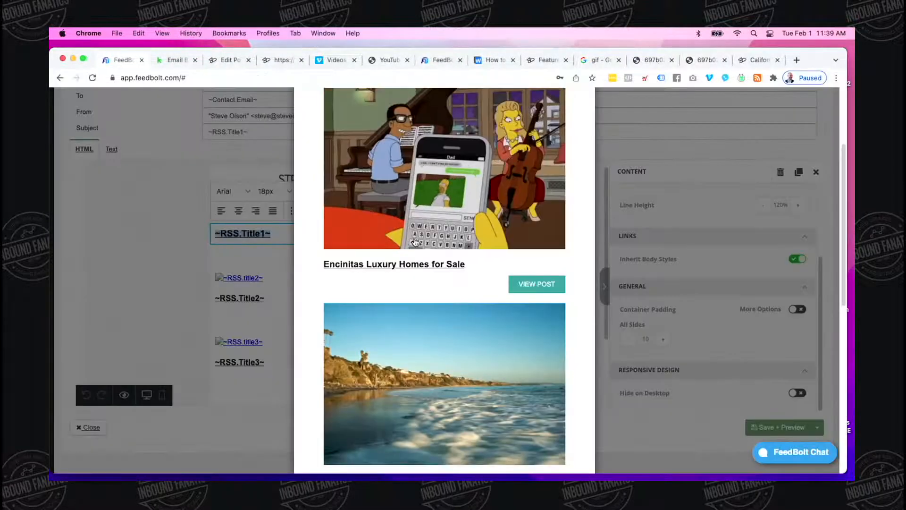
scroll(413, 256, "up", 3)
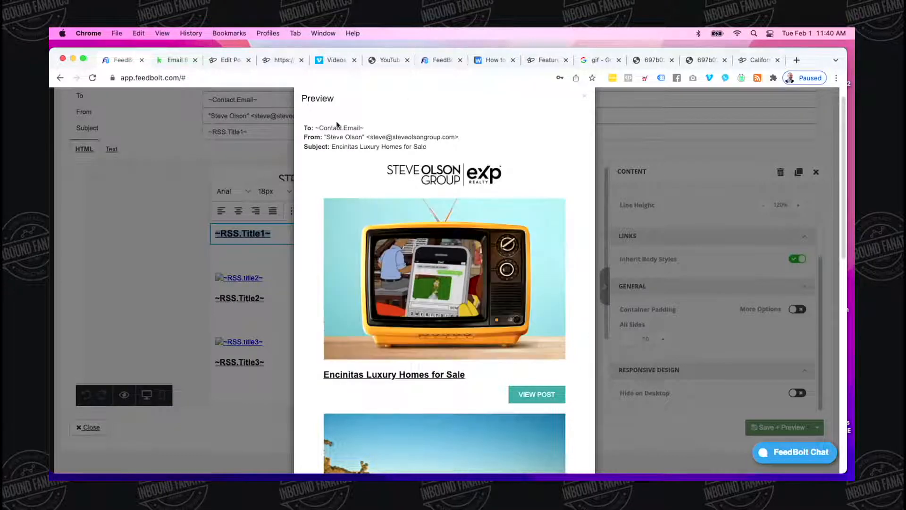
left_click(584, 96)
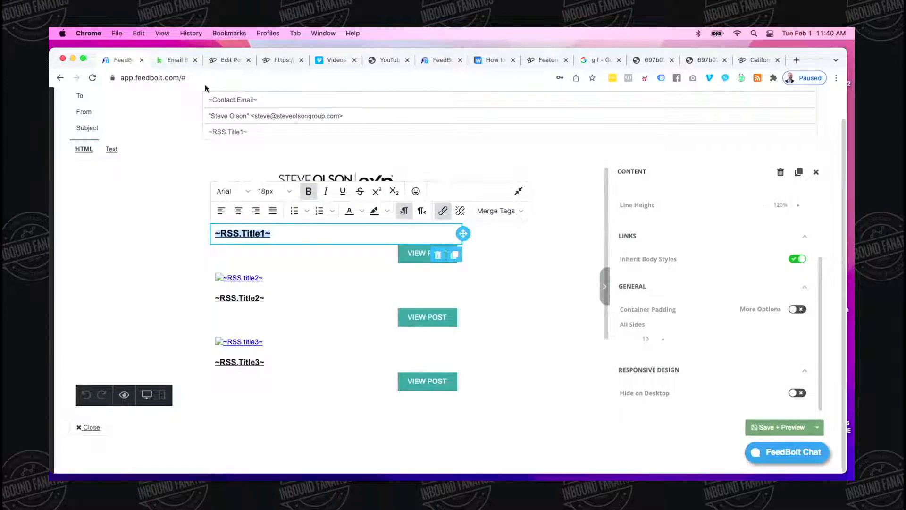
Step: In WordPress, replace the featured image of the post 4 Bedroom homes for sale in Encinitas, CA with Homer.gif and update the post
left_click(226, 60)
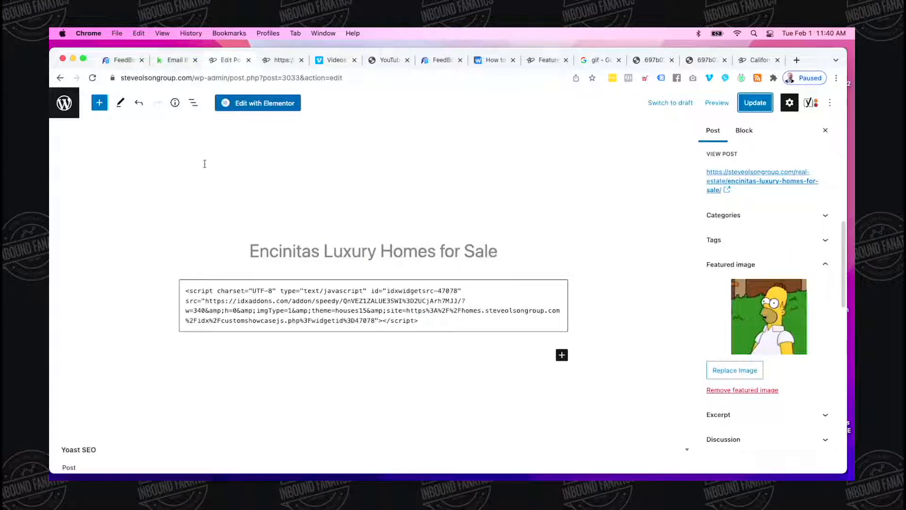
left_click(65, 104)
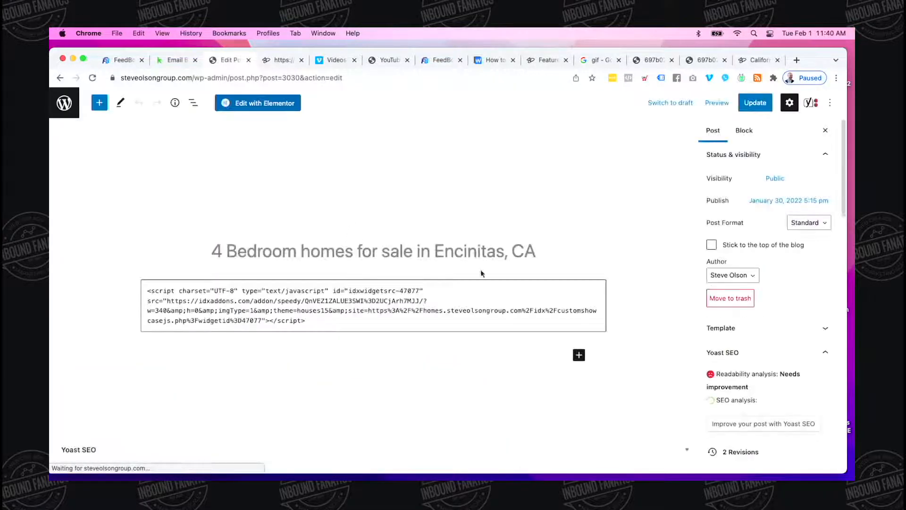
scroll(743, 289, "down", 5)
scroll(750, 325, "down", 1)
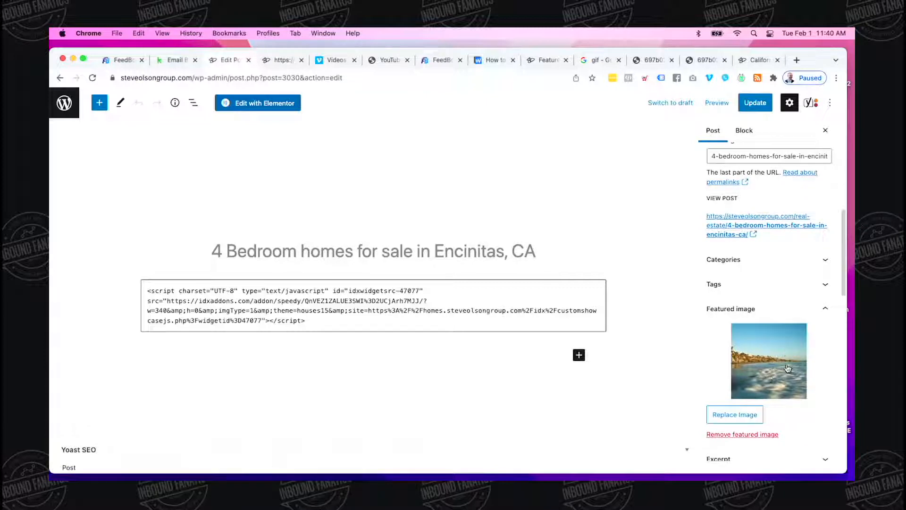
left_click(736, 415)
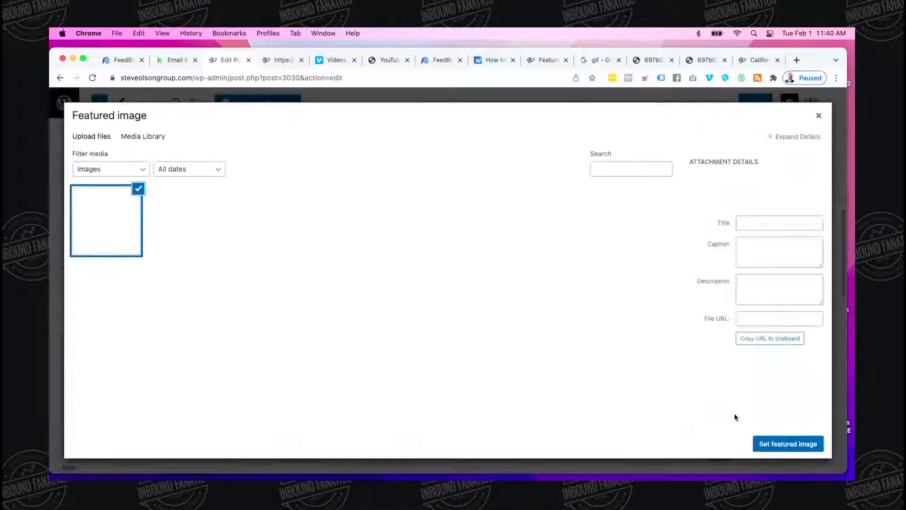
left_click(192, 230)
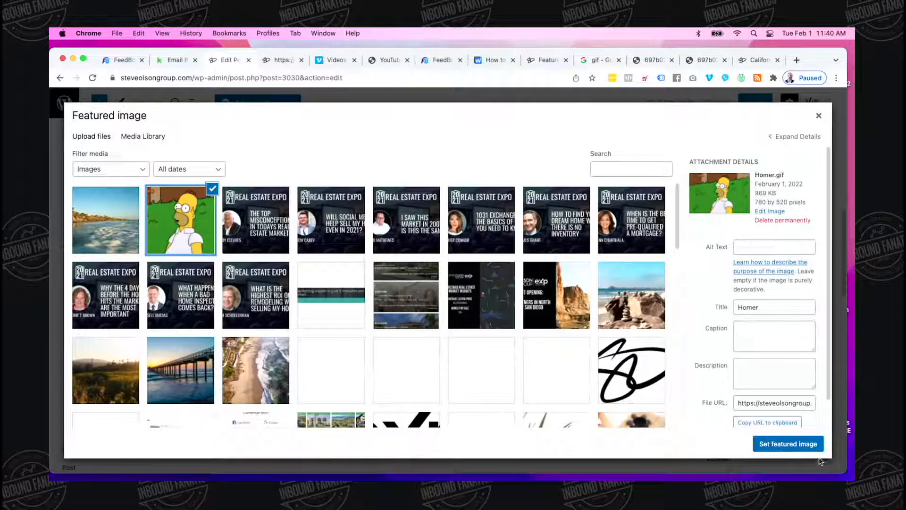
left_click(807, 450)
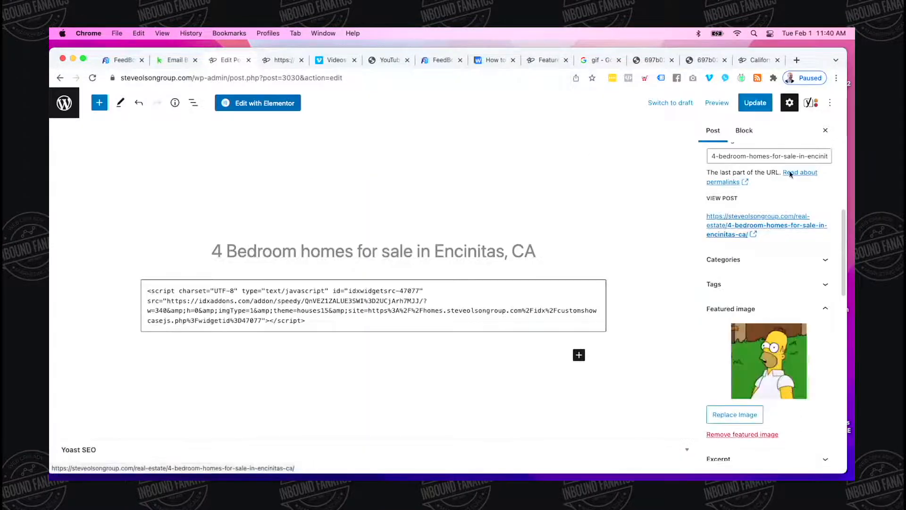
left_click(752, 104)
Step: Back in FeedBolt, save and preview the email template and review the animated images of the Encinitas posts
left_click(122, 61)
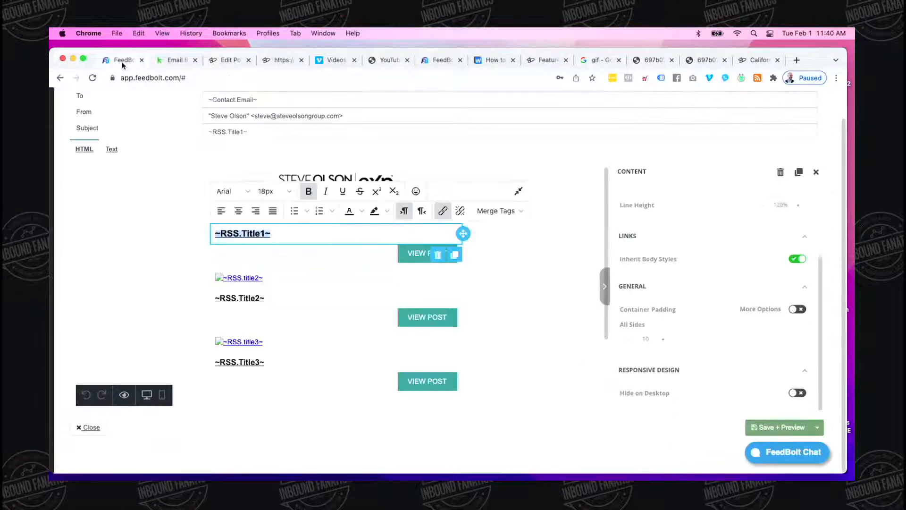
left_click(779, 427)
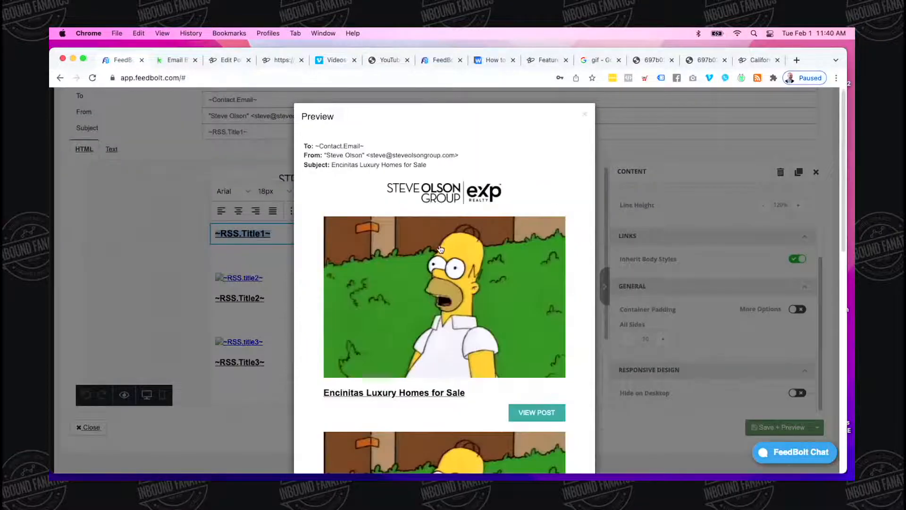
scroll(437, 246, "down", 10)
scroll(439, 248, "up", 6)
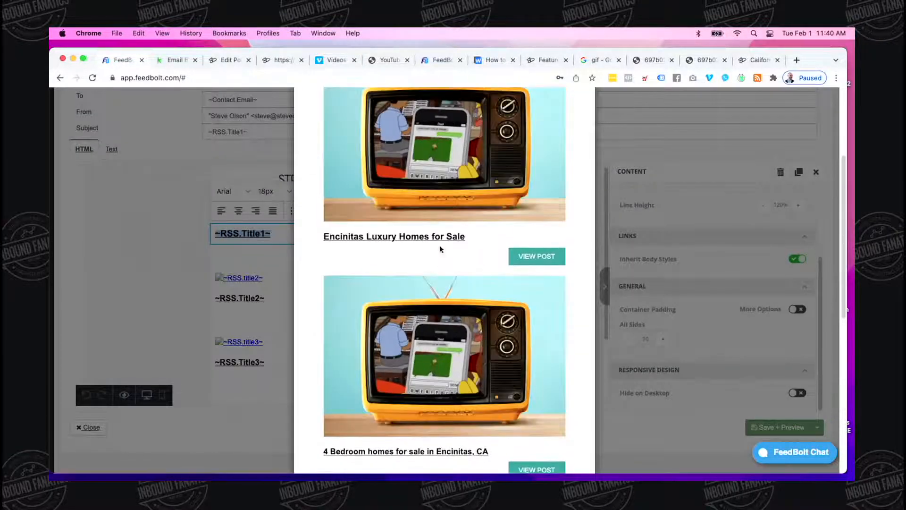
scroll(438, 245, "up", 1)
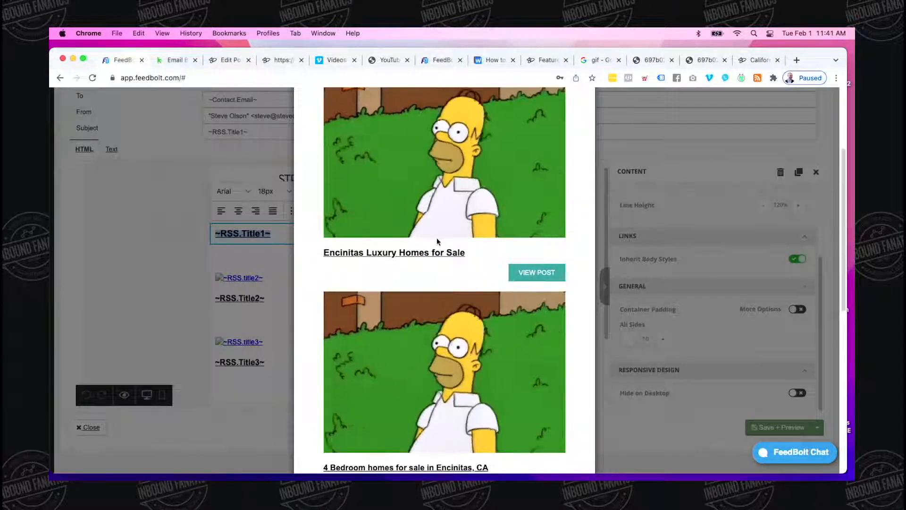
scroll(436, 227, "up", 6)
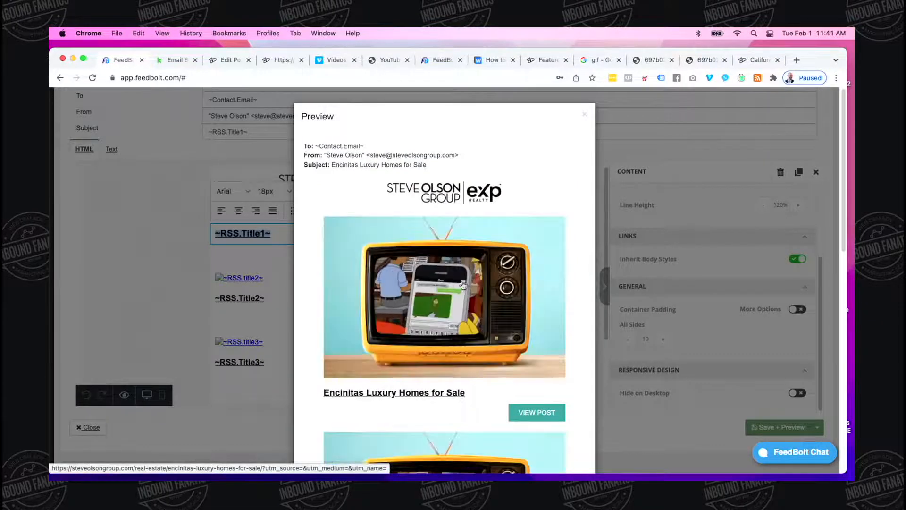
scroll(426, 388, "down", 3)
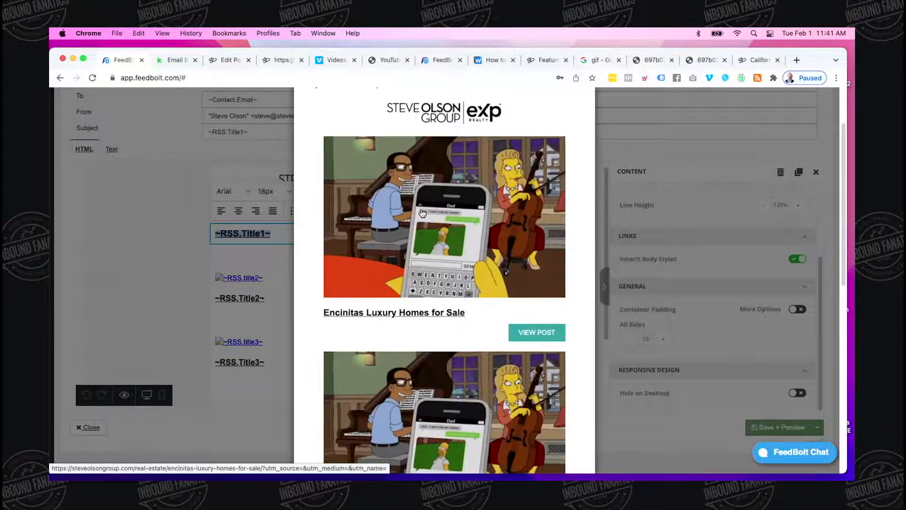
Step: Open Vimeo in a new browser tab and go to The RE Expo folder in the video library
key("super+t")
type("vimeo")
key("Return")
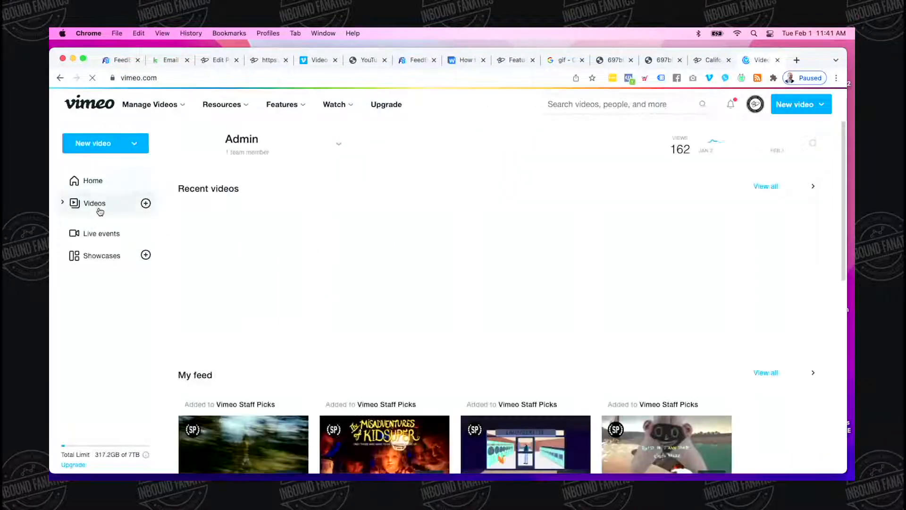
left_click(101, 207)
scroll(106, 300, "down", 1)
scroll(106, 300, "down", 4)
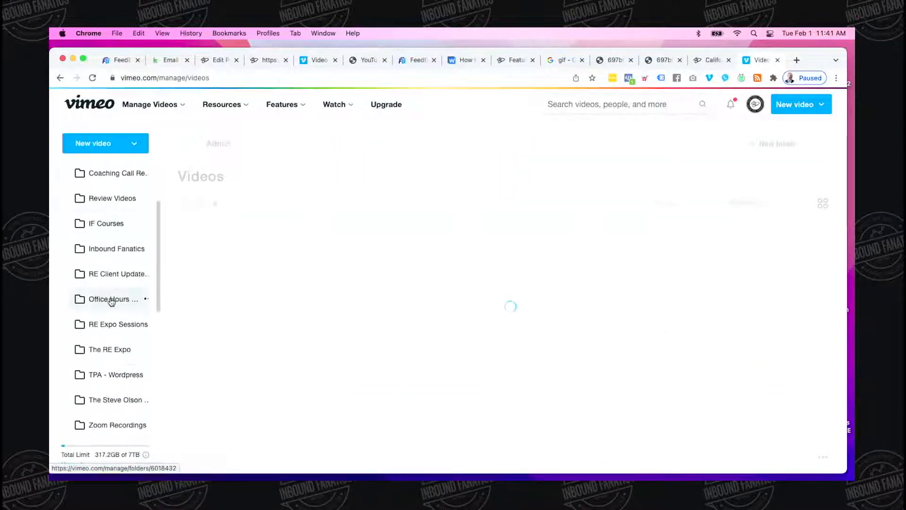
left_click(111, 353)
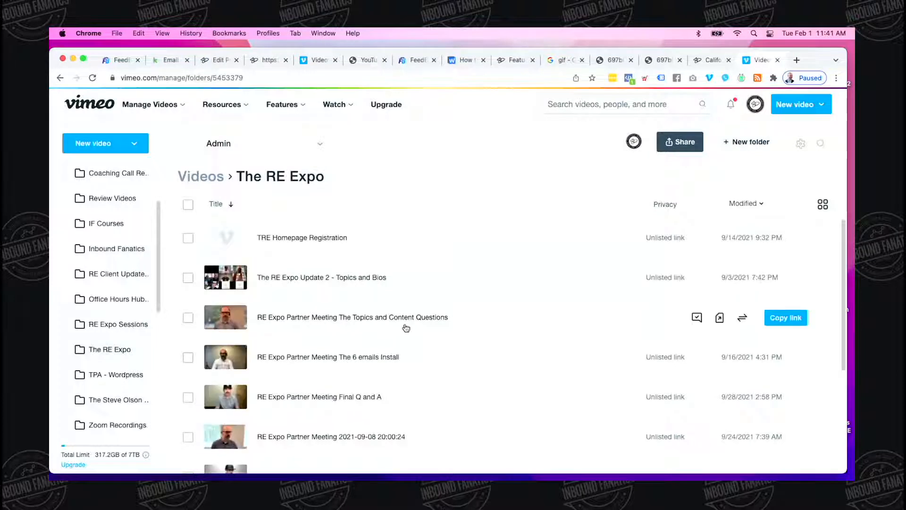
Step: Search the video list of The RE Expo folder for 1031
key("super+f")
type("1031")
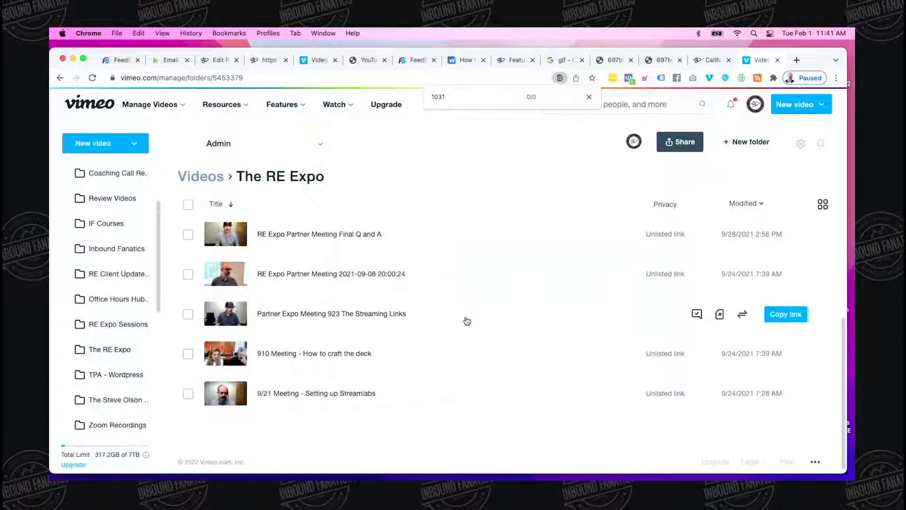
scroll(467, 320, "up", 4)
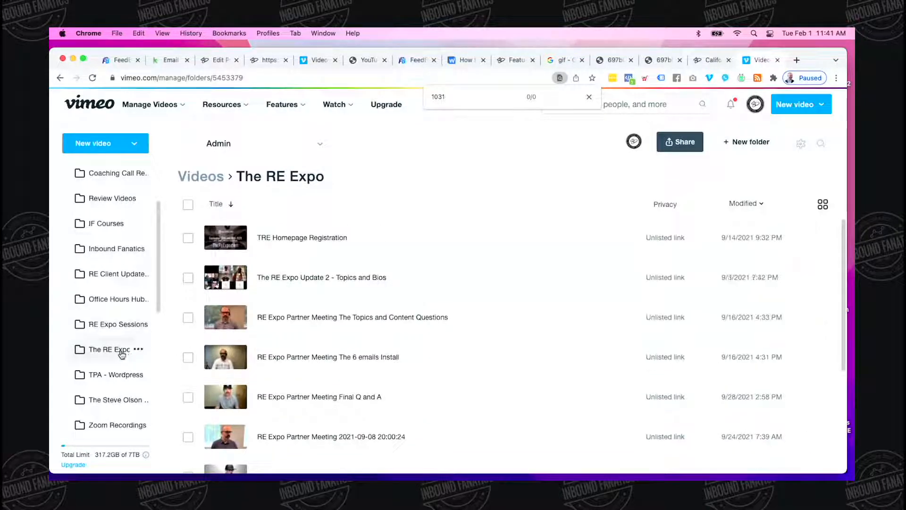
Step: Search the RE Expo Sessions folder for 1031 and open the video about 1031 Exchange basics
left_click(119, 325)
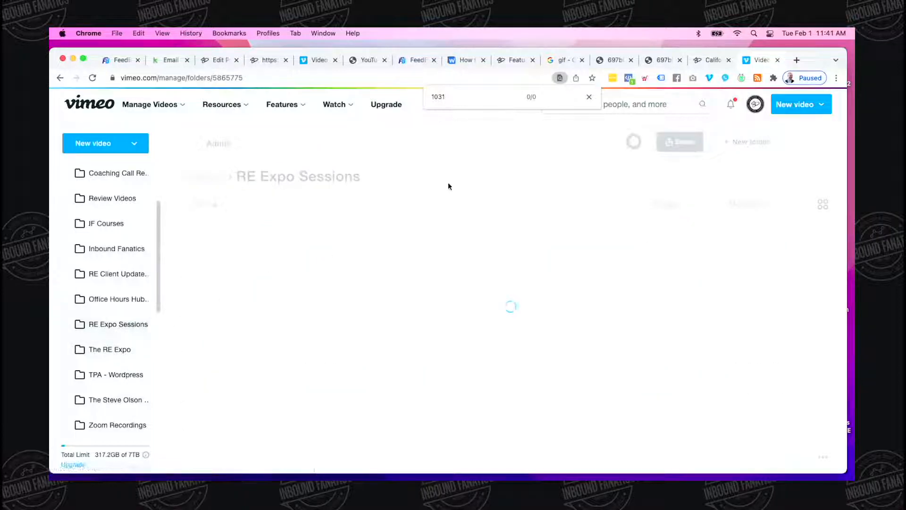
left_click(589, 98)
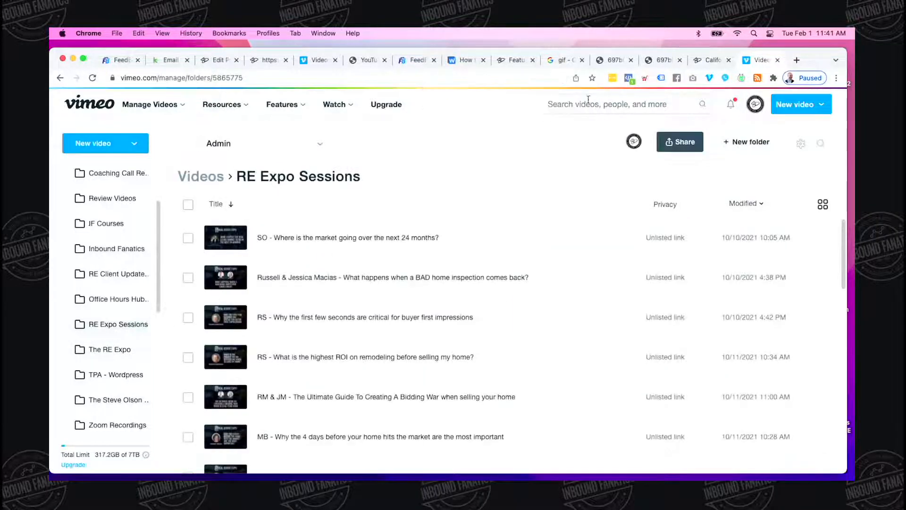
key("super+f")
type("1031")
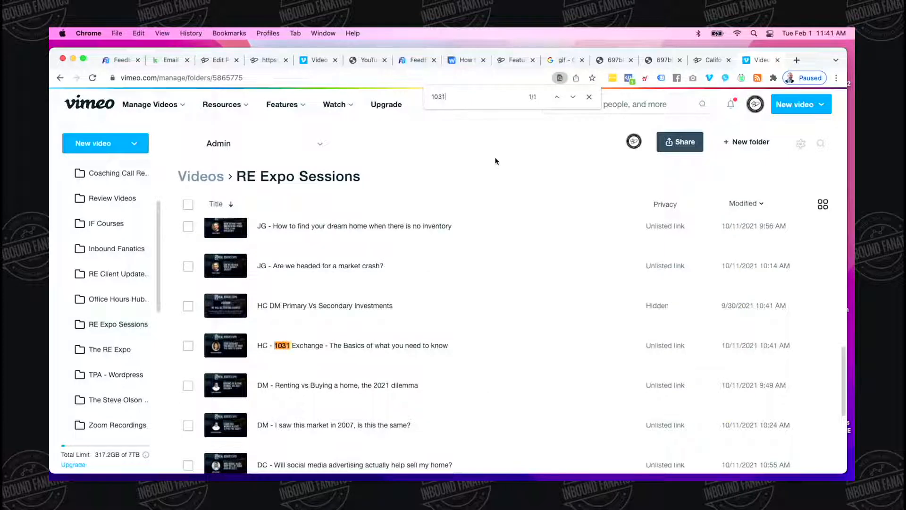
left_click(236, 349)
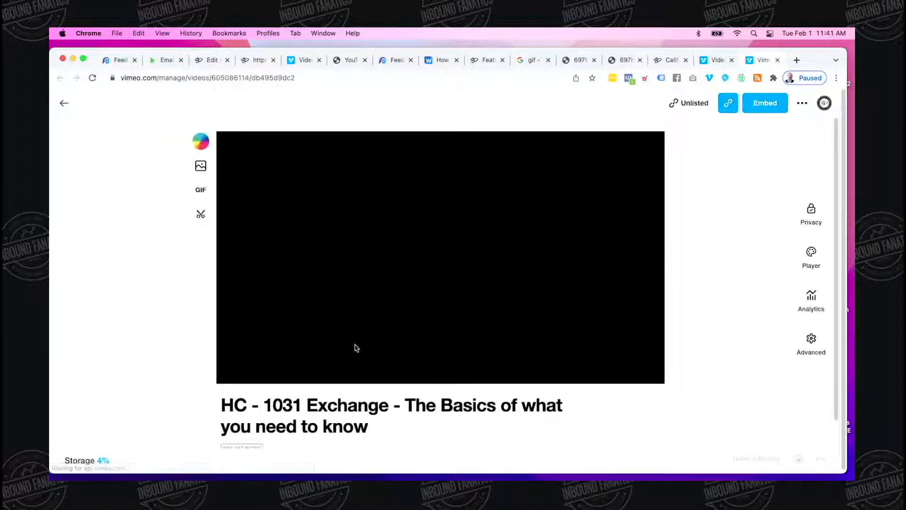
Step: Open the advanced settings of the 1031 Exchange video and start creating a GIF from it
left_click(816, 358)
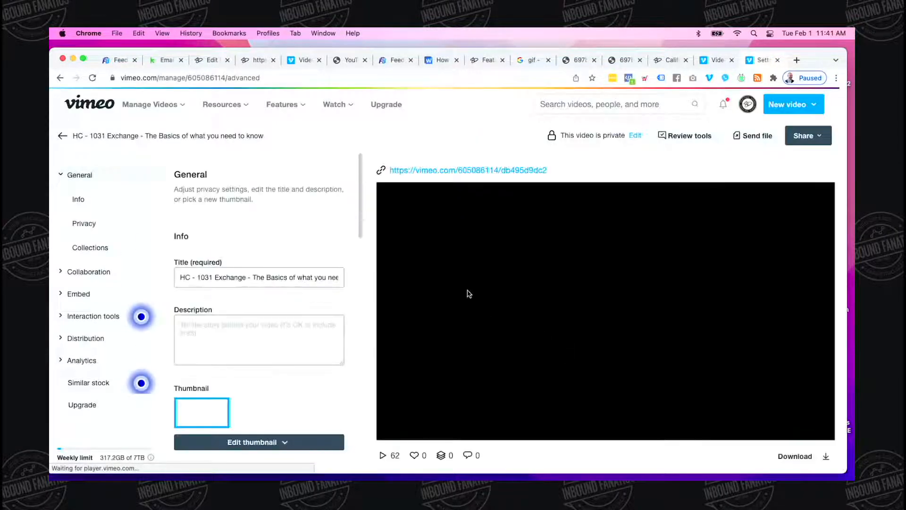
scroll(265, 360, "down", 5)
left_click(279, 332)
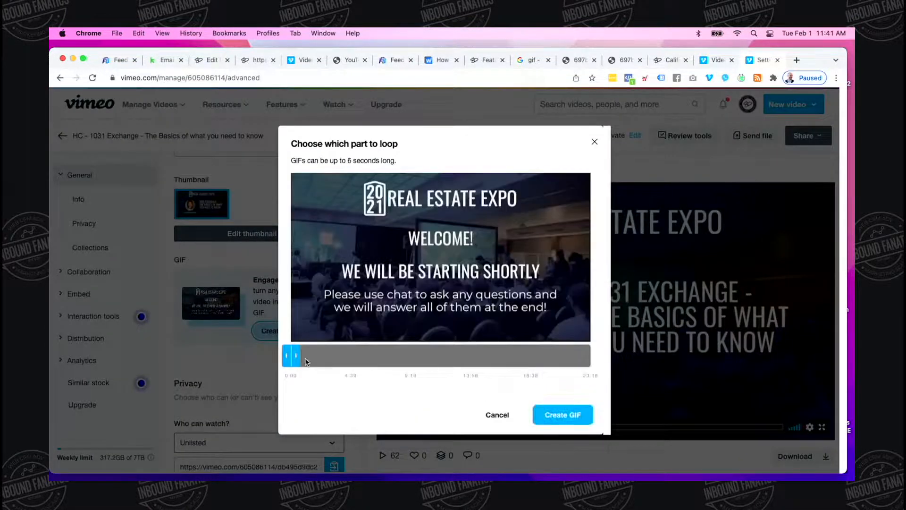
Step: Try out different loop sections for the GIF, ending with 09:10 to 09:16, and cancel the GIF creation
left_click_drag(298, 357, 362, 357)
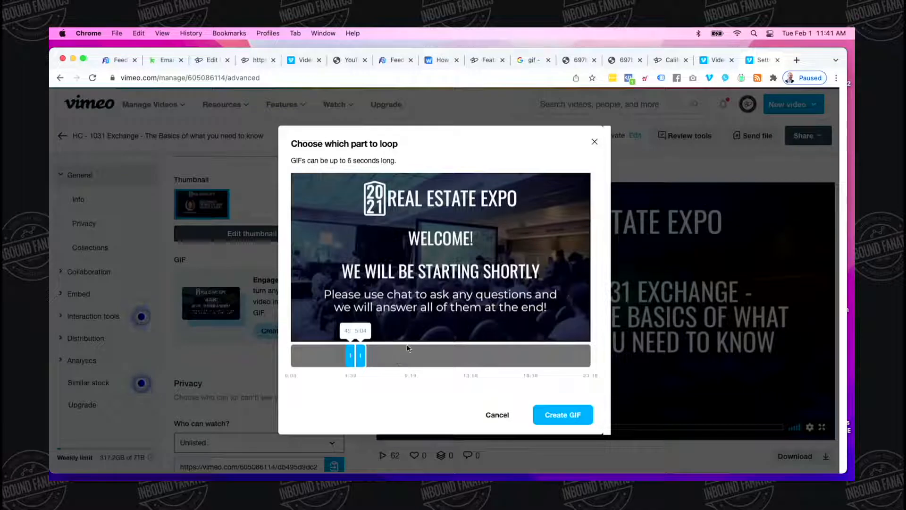
left_click_drag(360, 359, 404, 358)
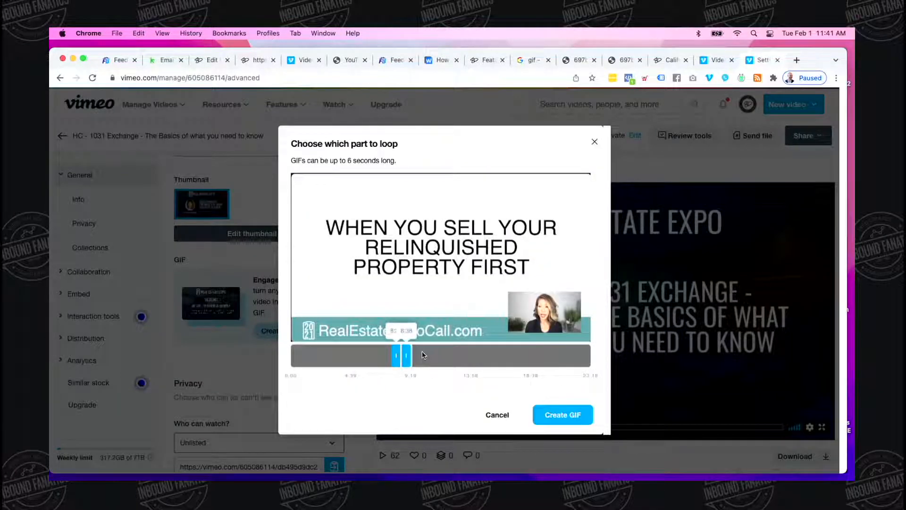
scroll(437, 387, "down", 2)
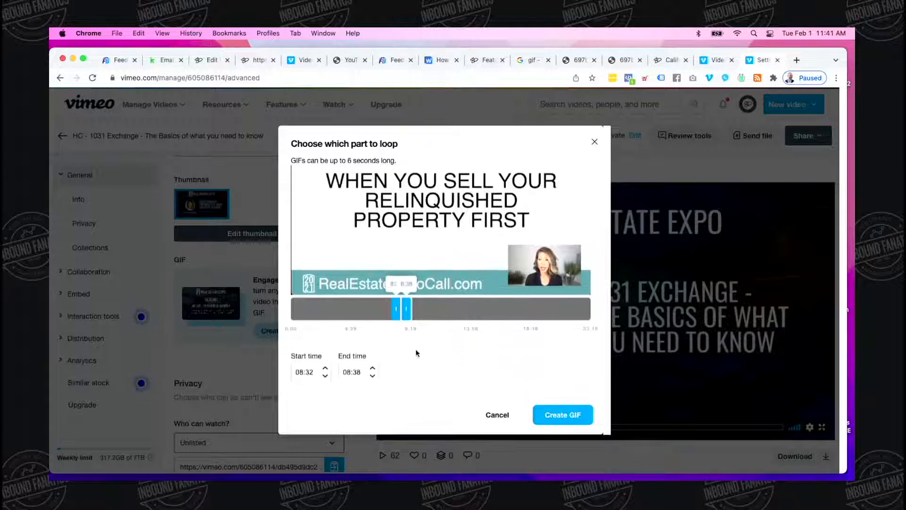
left_click_drag(402, 309, 411, 310)
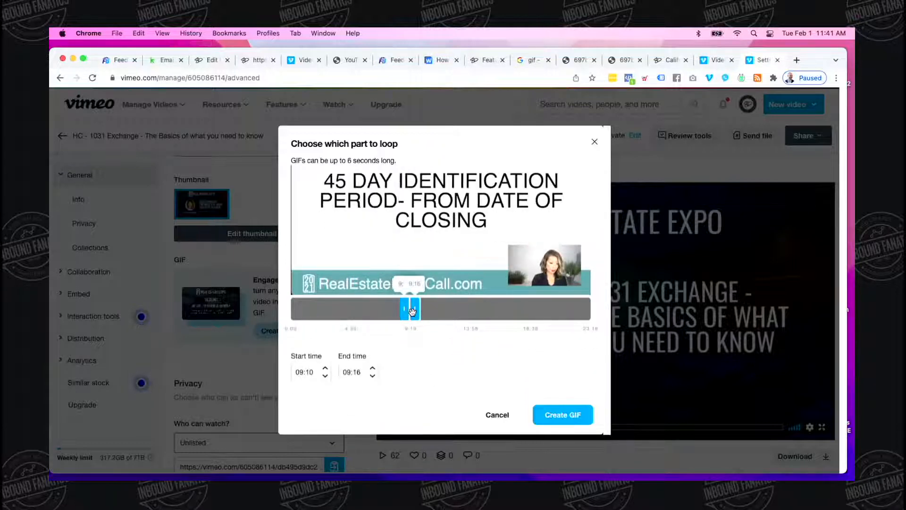
left_click(498, 416)
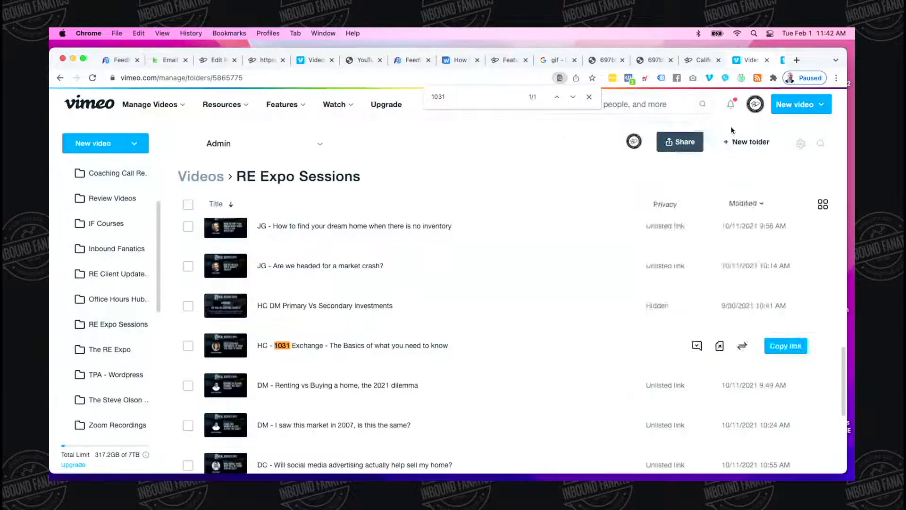
Step: Open the video "DM - I saw this market in 2007, is this the same?" and create a GIF from its 5,240,000 single family homes slide
scroll(395, 391, "down", 2)
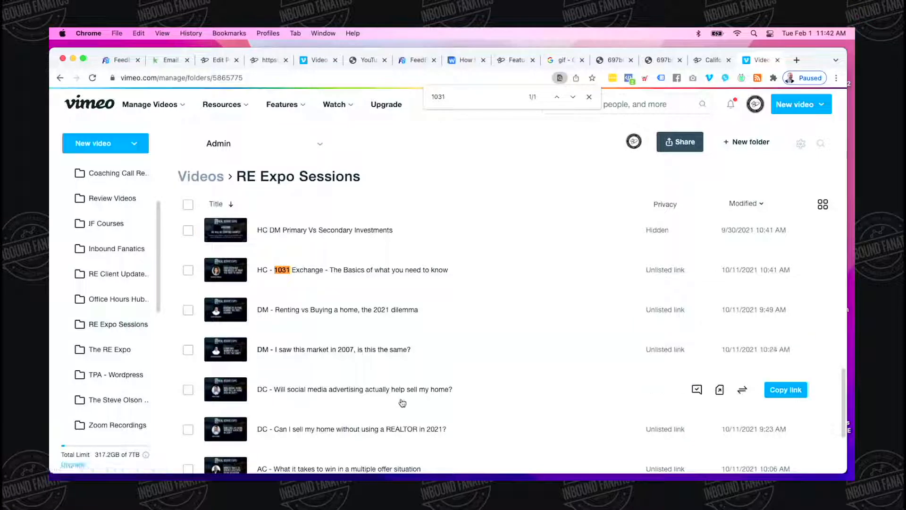
left_click(395, 350)
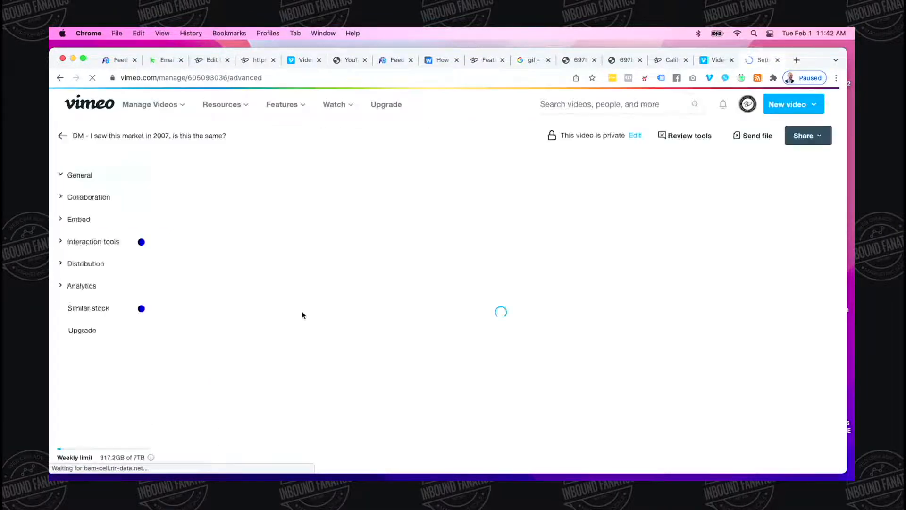
scroll(298, 392, "down", 7)
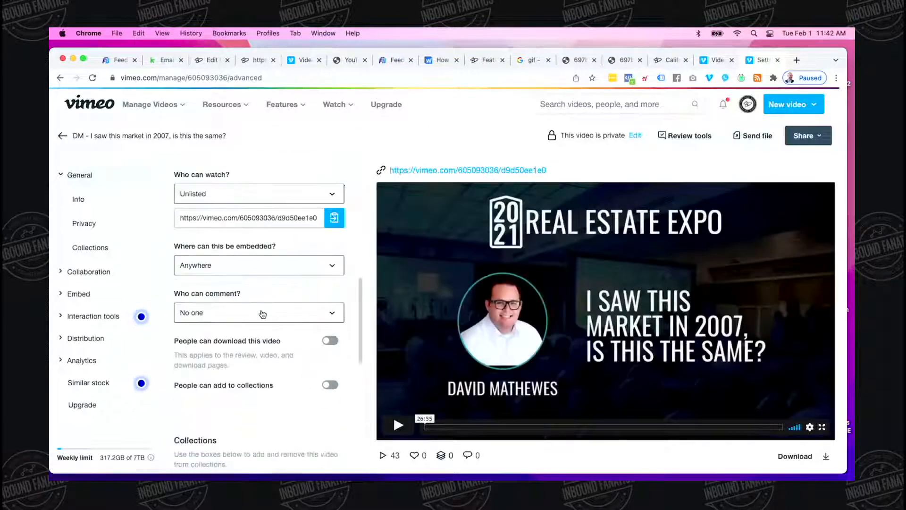
scroll(283, 404, "up", 5)
left_click(279, 417)
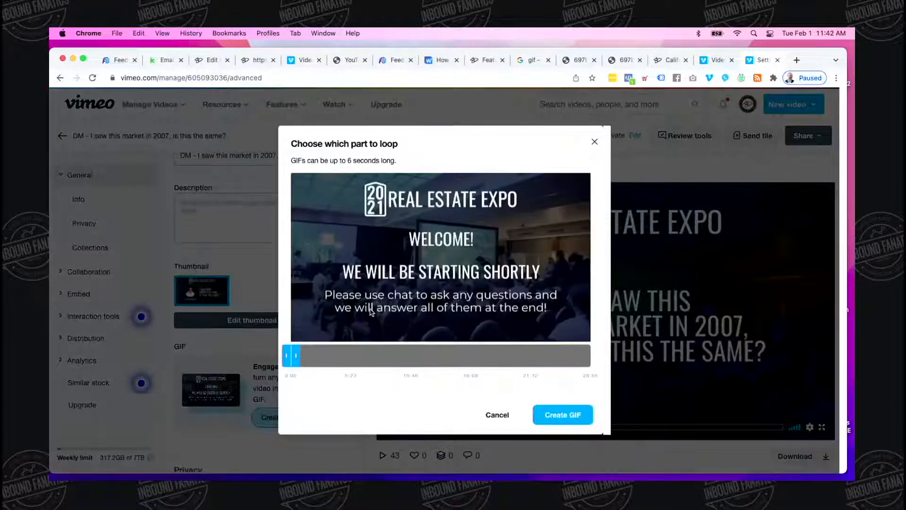
left_click_drag(296, 354, 390, 356)
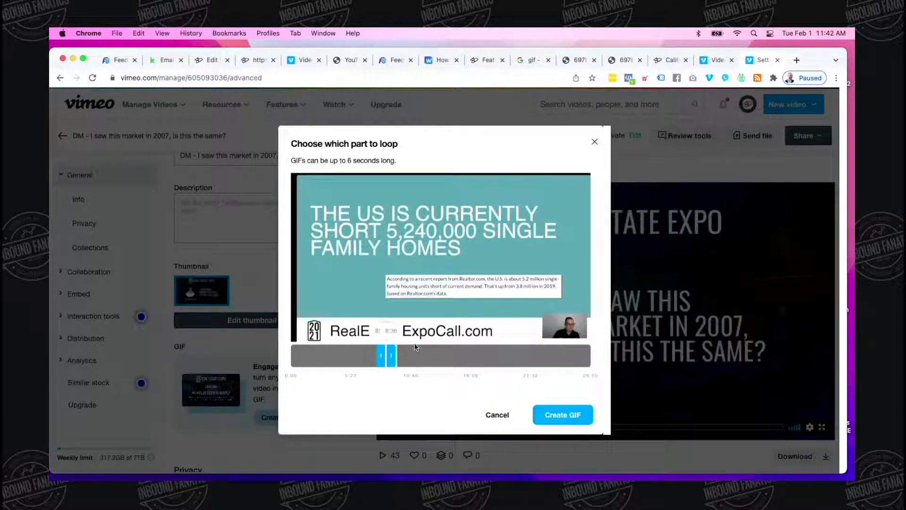
left_click(569, 418)
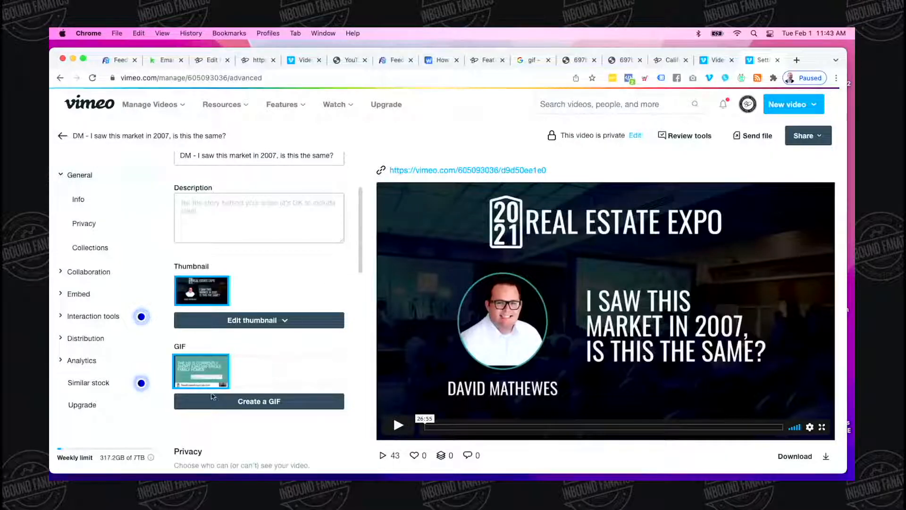
Step: Open the new GIF's sharing options and download it in the small file size recommended for email
left_click(211, 365)
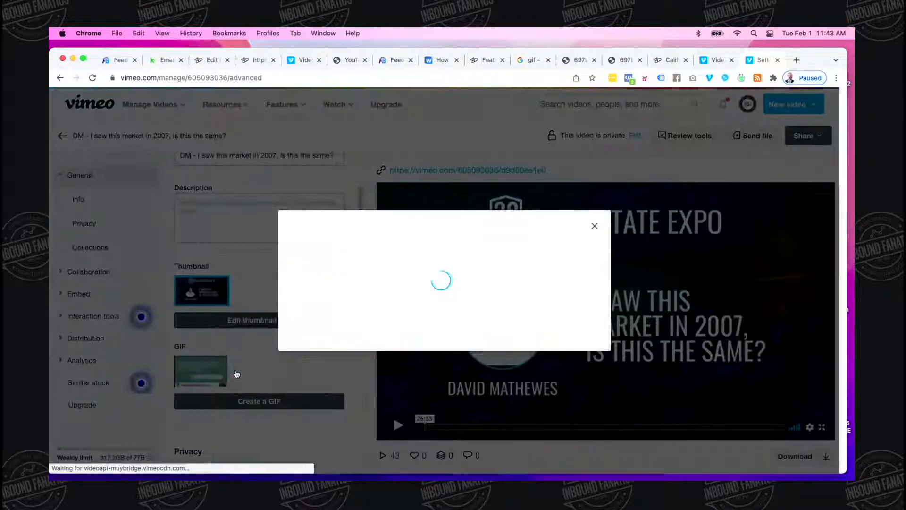
left_click(513, 415)
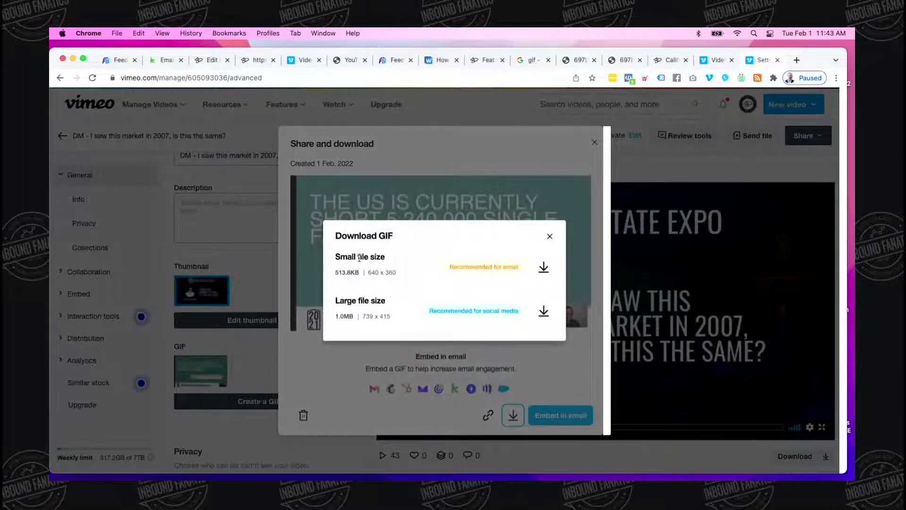
left_click_drag(359, 257, 344, 256)
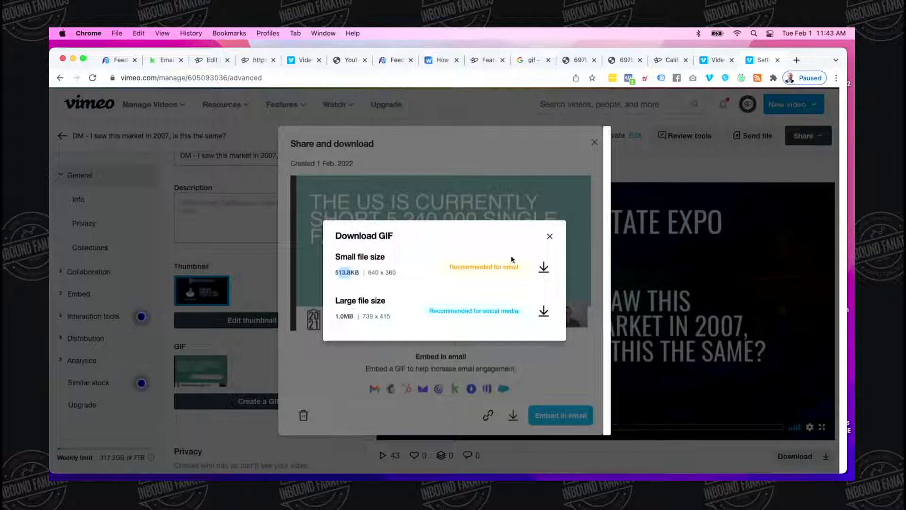
left_click(544, 267)
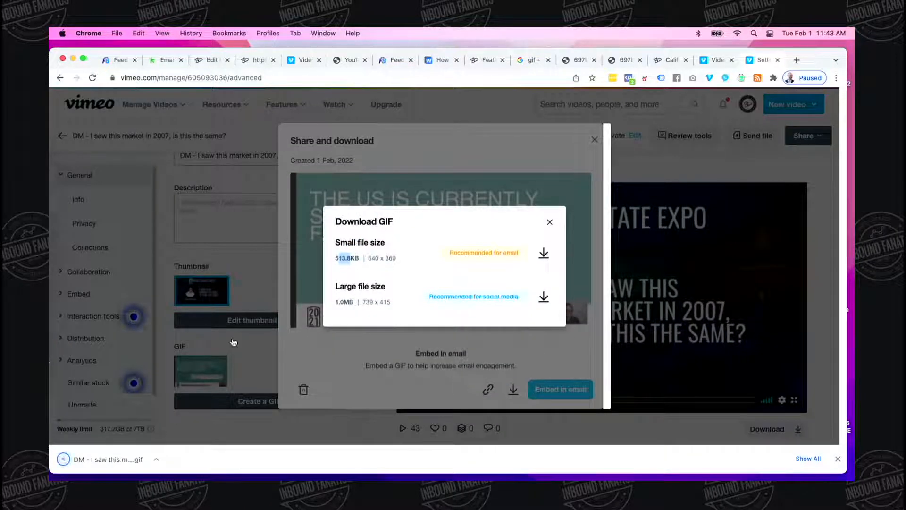
Step: Switch to the WordPress admin and open the post "Encinitas Luxury Homes for Sale" for editing
left_click(166, 61)
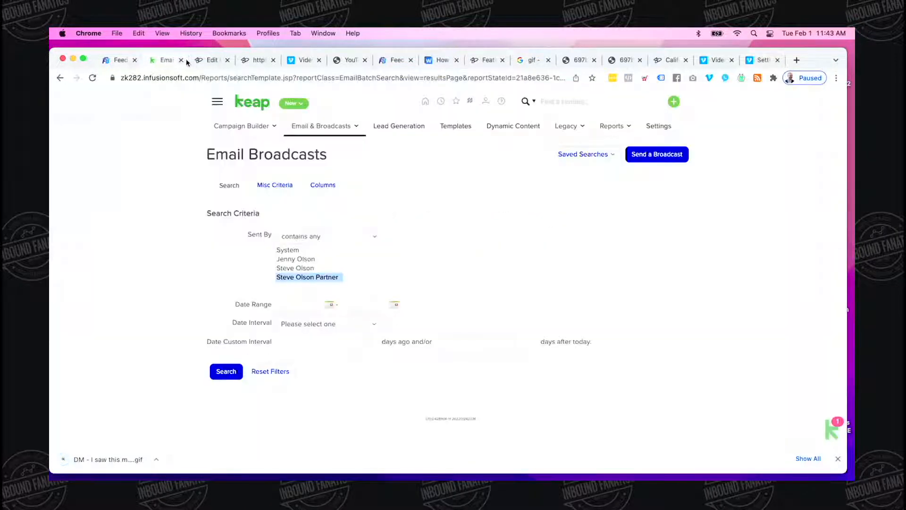
left_click(254, 60)
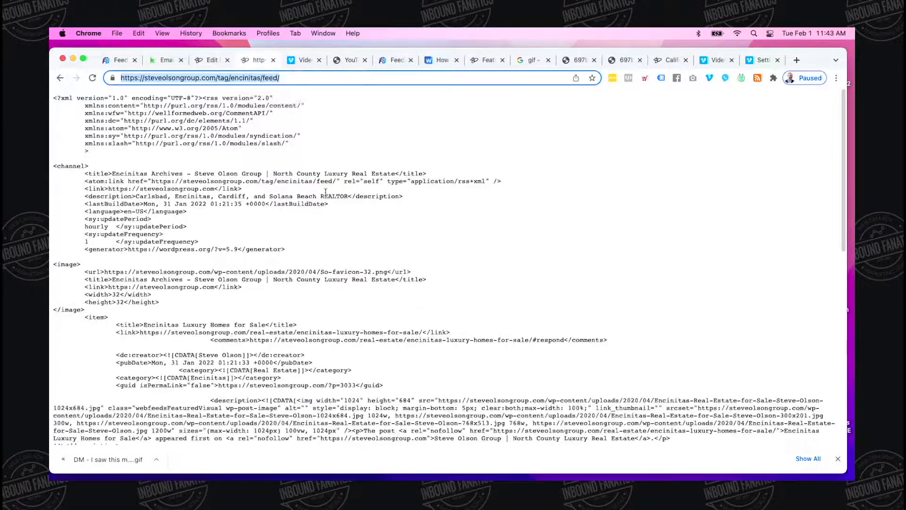
left_click(347, 61)
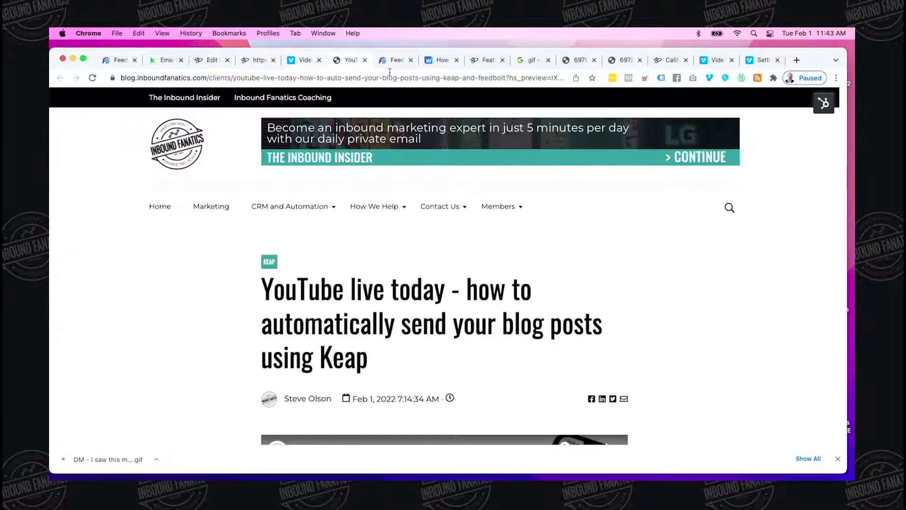
left_click(478, 61)
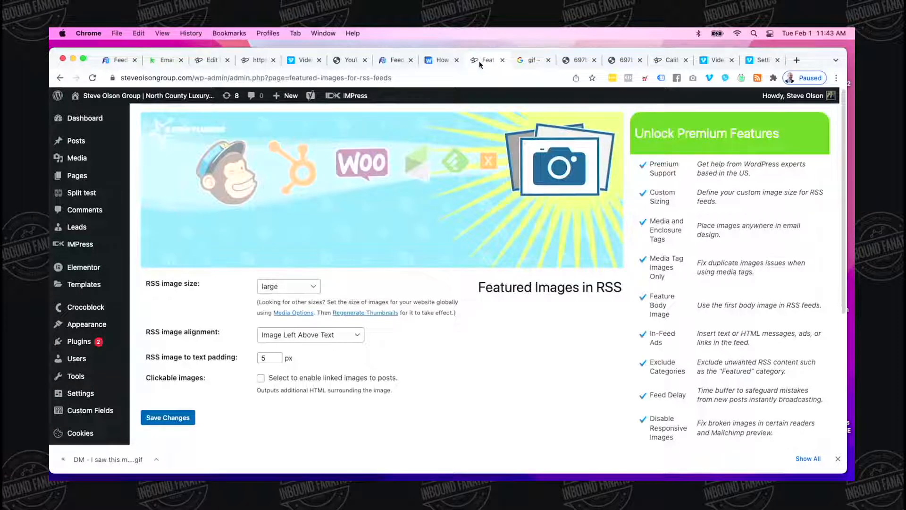
left_click(78, 141)
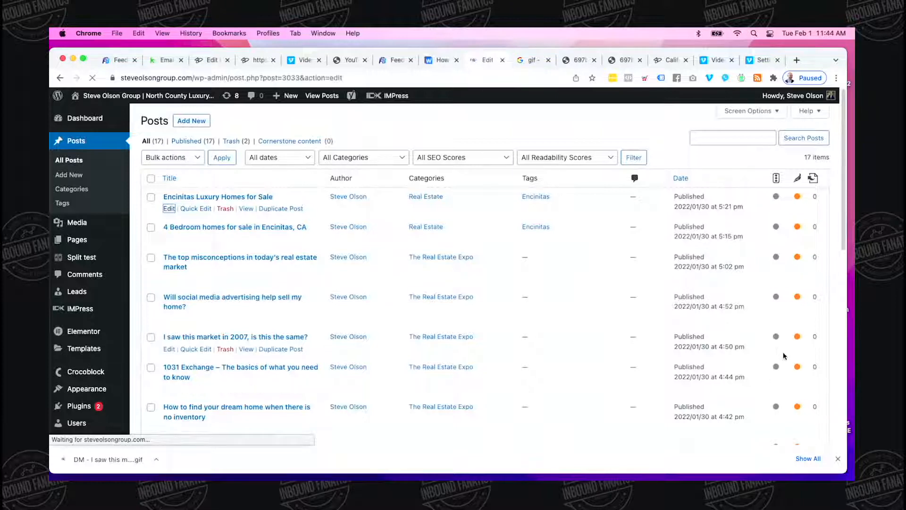
Step: Replace the post's featured image with the downloaded "DM - I saw this market in 2007" GIF uploaded from Downloads, and update the post
scroll(745, 325, "down", 10)
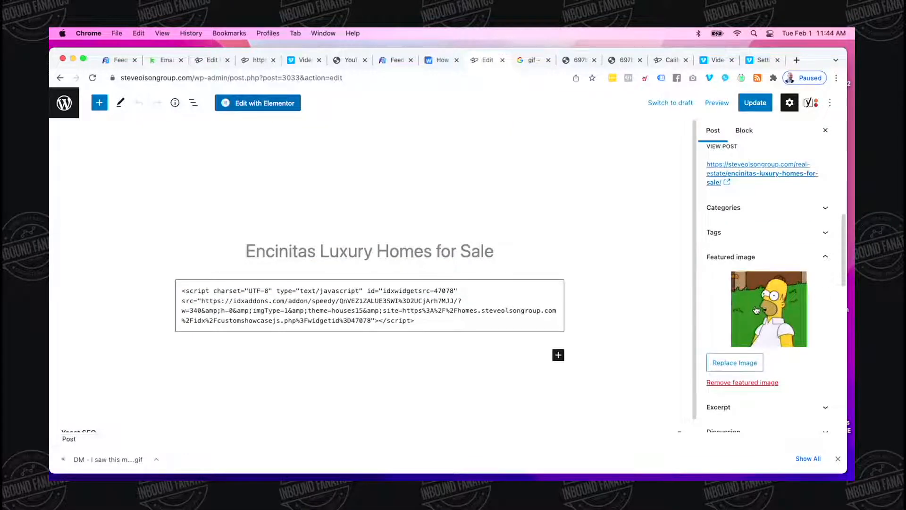
left_click(755, 309)
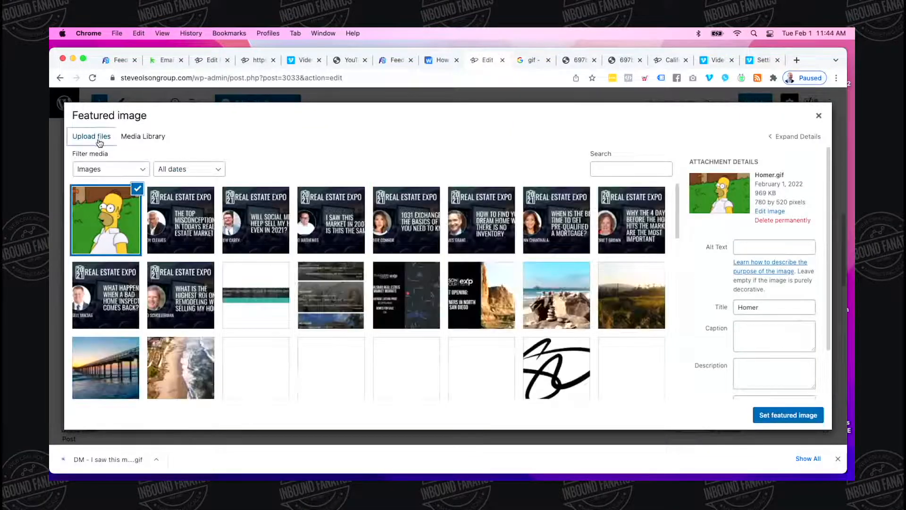
left_click(99, 143)
left_click(460, 276)
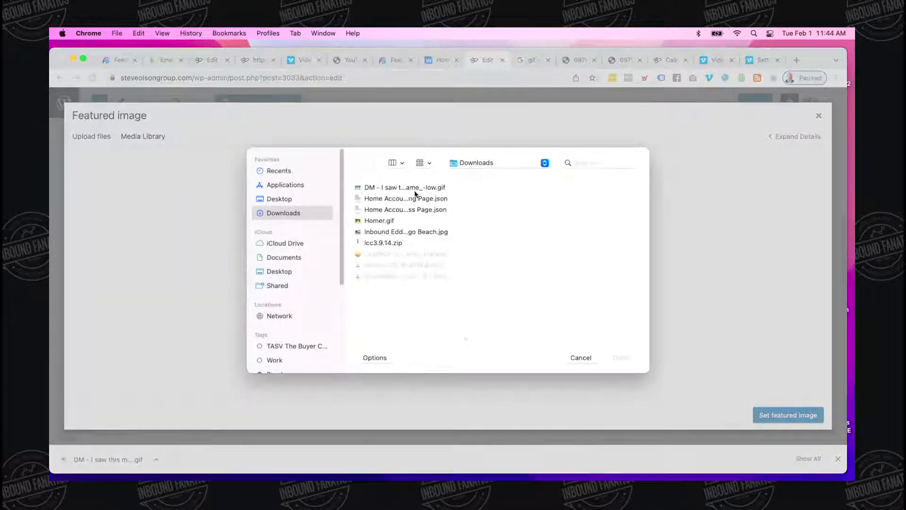
left_click(416, 188)
left_click(619, 357)
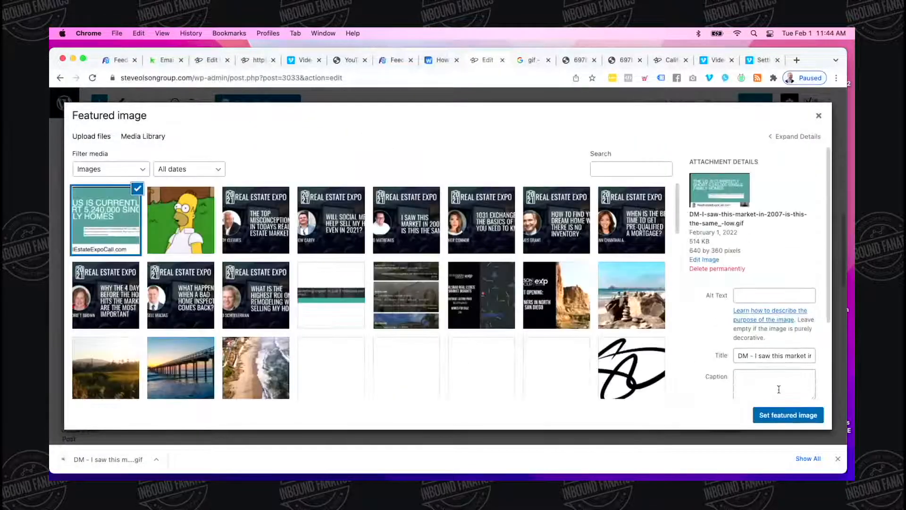
left_click(789, 415)
left_click(750, 102)
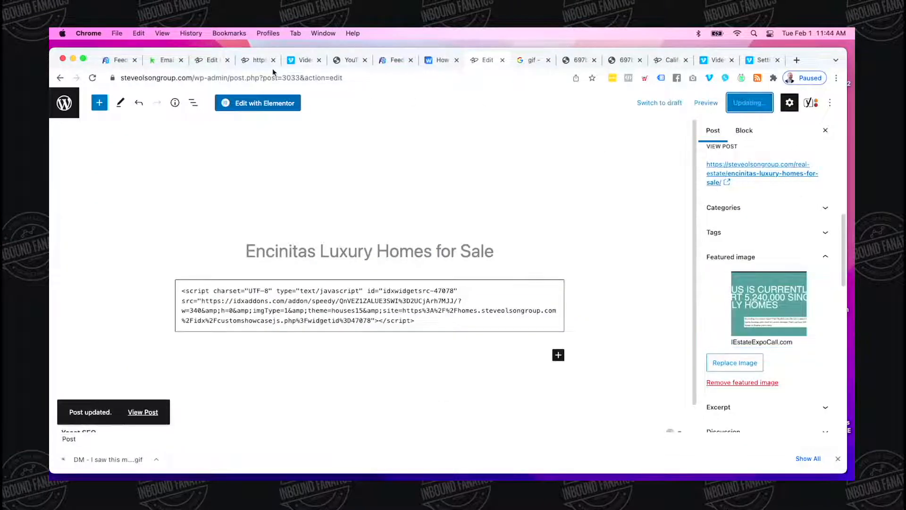
Step: Switch to FeedBolt, close the old preview, save and preview the email template again, and check the GIF images in the email
left_click(118, 60)
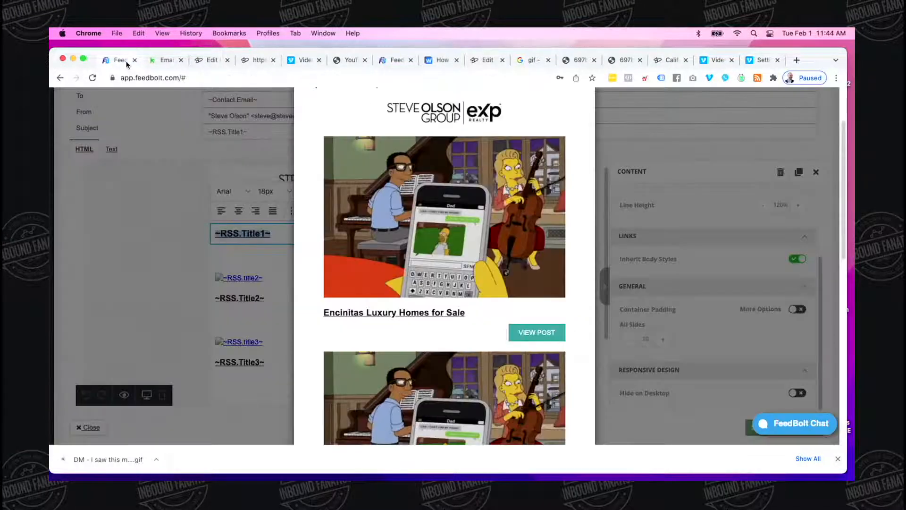
left_click(663, 317)
scroll(669, 305, "down", 1)
left_click(772, 397)
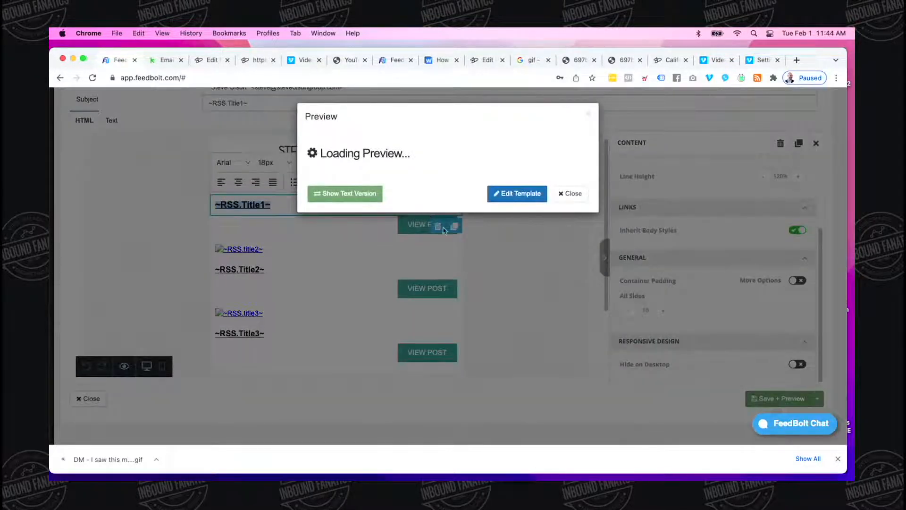
scroll(480, 192, "down", 2)
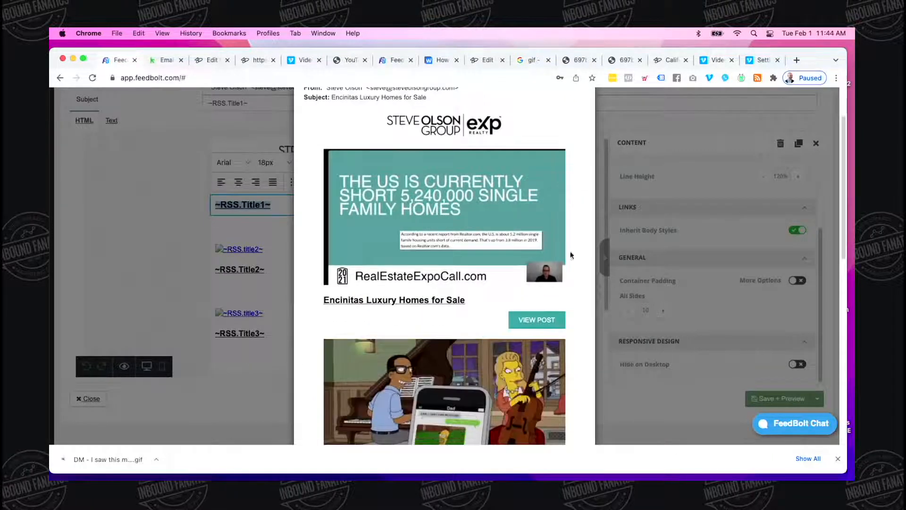
scroll(442, 255, "down", 3)
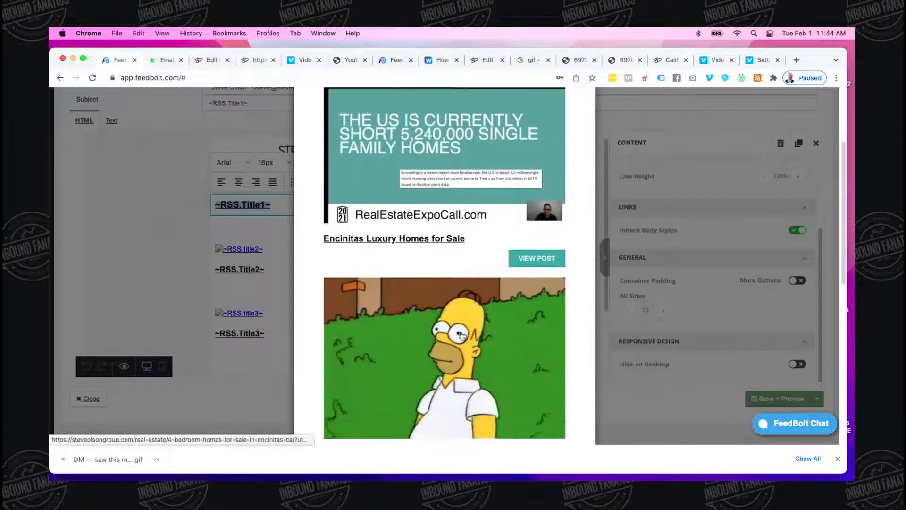
scroll(422, 158, "up", 1)
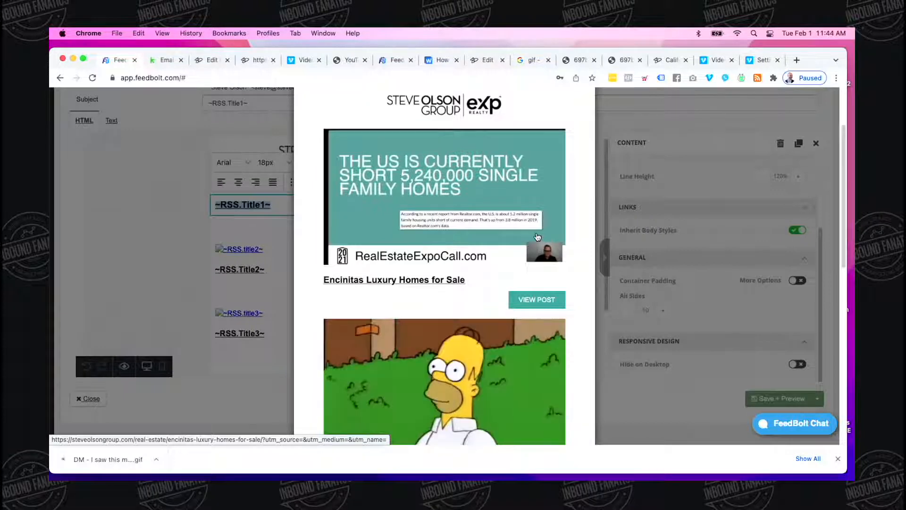
Step: Search Google for "feedbolt keap dynamic content" in a new tab and look through the results
key("super+t")
type("feedbolt ")
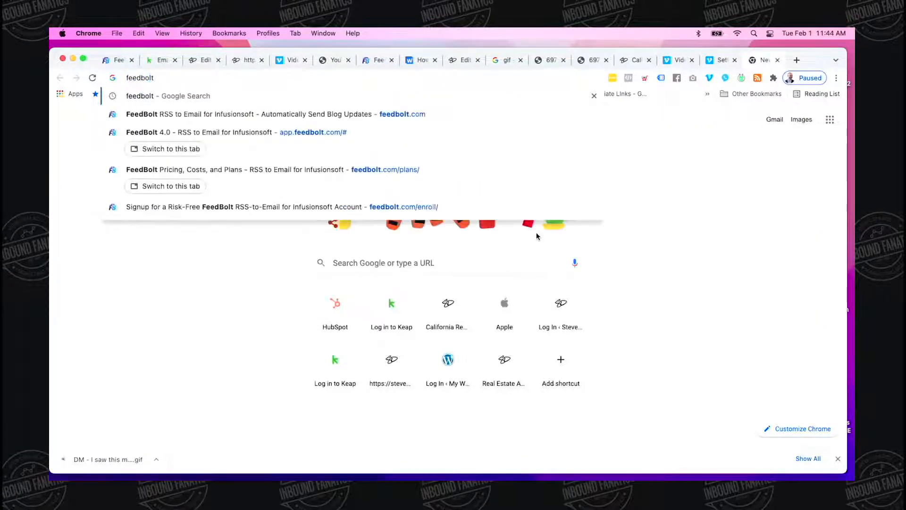
type("keap dynamic ")
type("content")
key("Return")
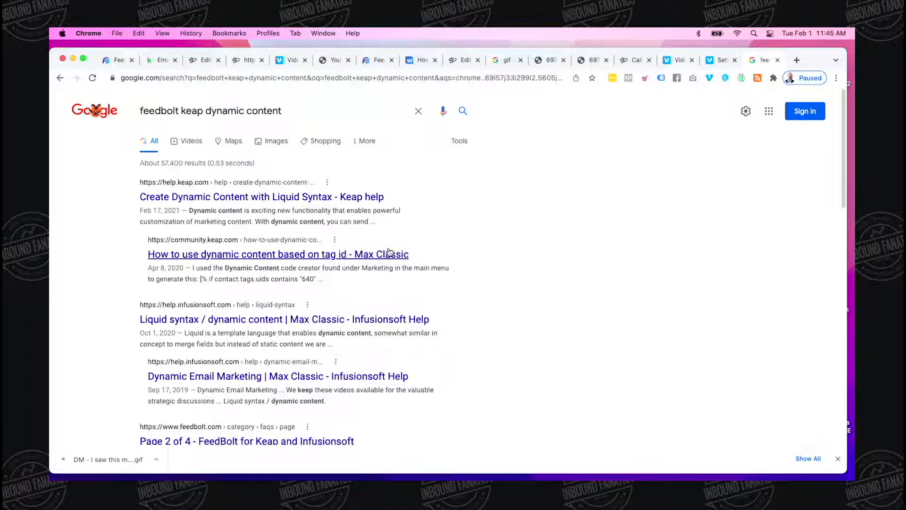
scroll(425, 255, "down", 3)
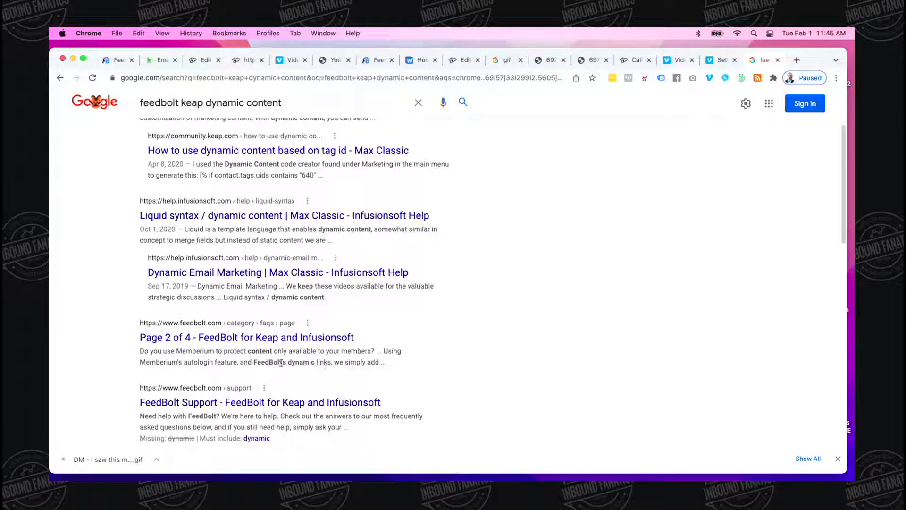
scroll(295, 332, "down", 2)
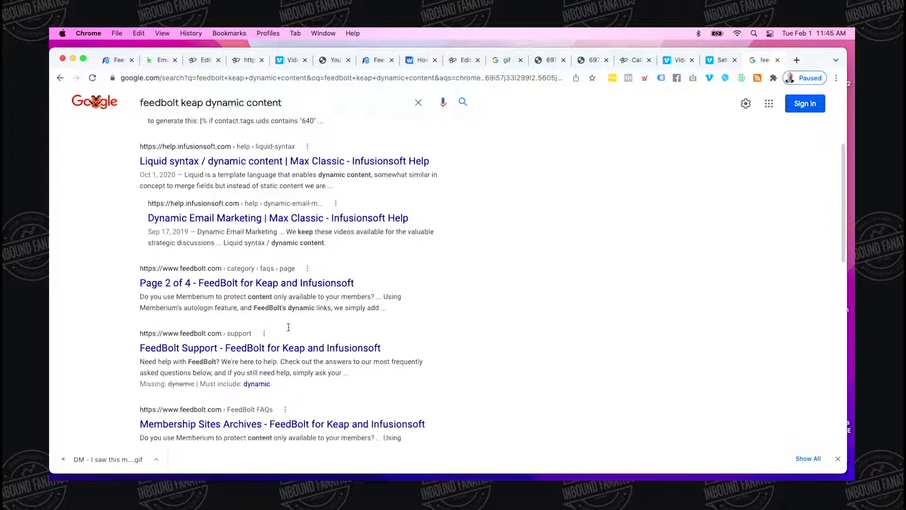
scroll(316, 320, "down", 1)
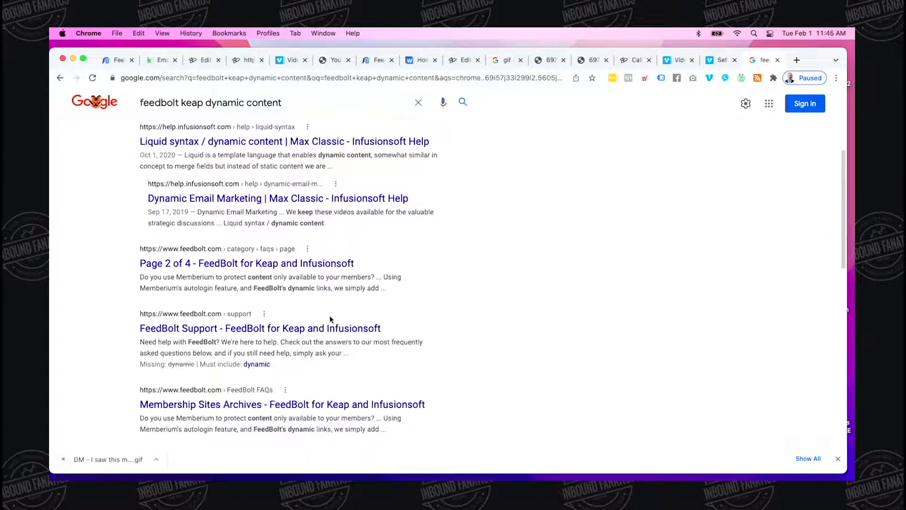
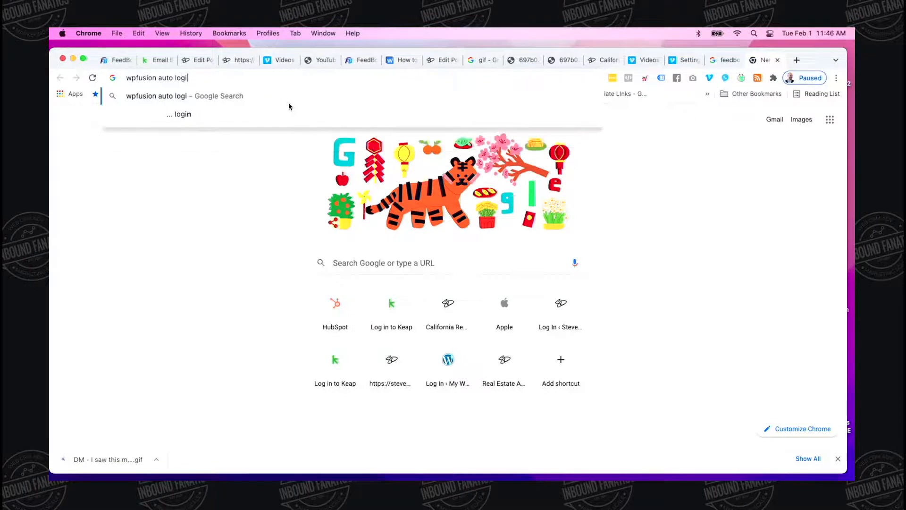
Step: Search Google for "wpfusion auto login keap", open WP Fusion's Auto Login tutorial and find the contact ID URL example
type("n")
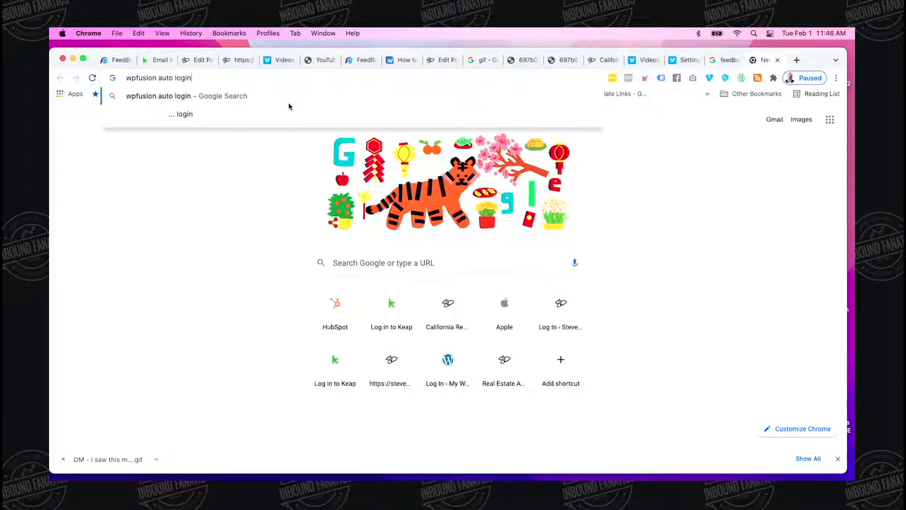
type(" keap")
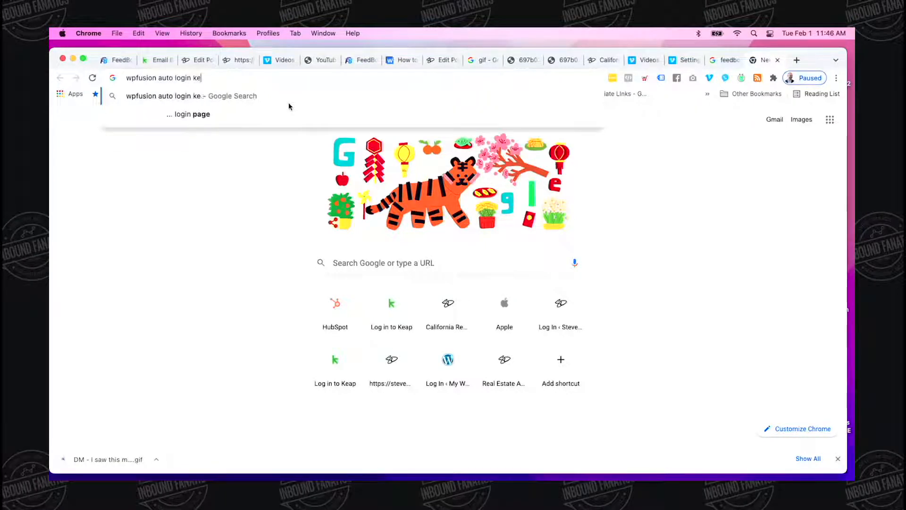
key("Return")
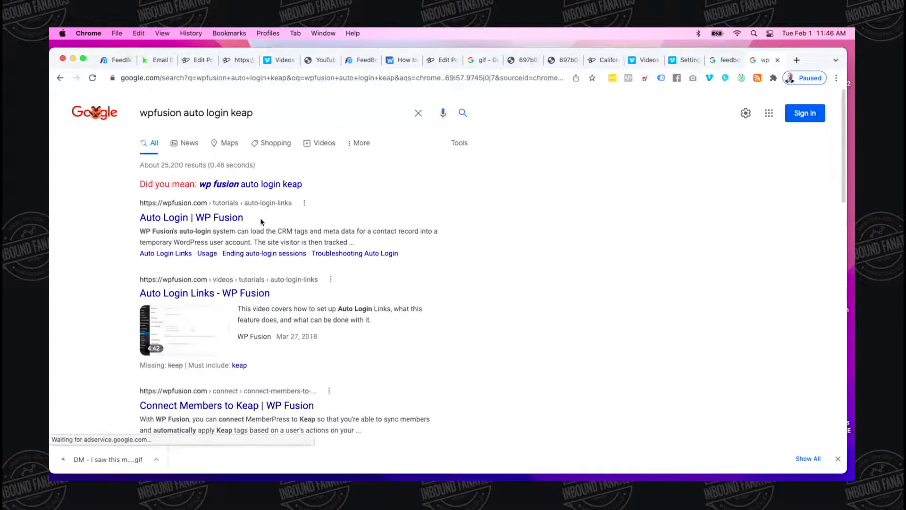
left_click(234, 220)
scroll(361, 250, "down", 15)
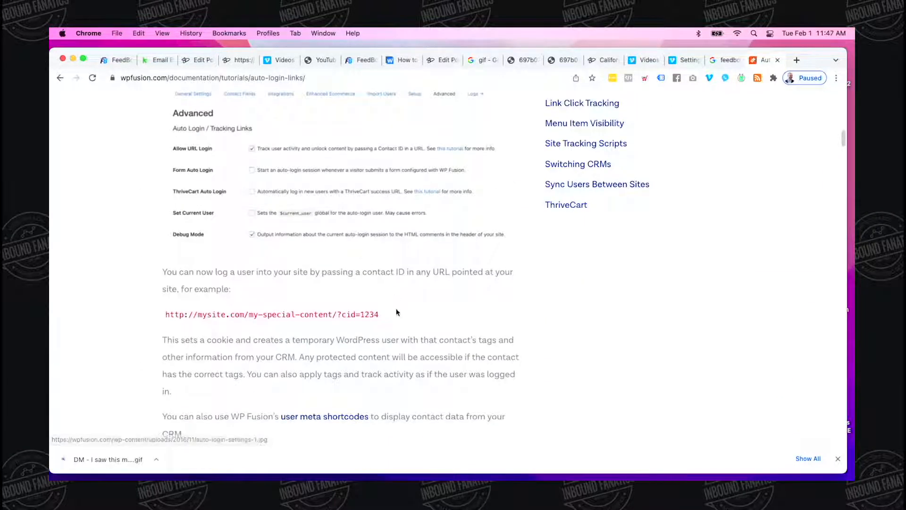
Step: Find the Infusionsoft / Keap personalization tag in the WP Fusion tutorial and copy its "?cid=~Contact.Id~" part
scroll(395, 306, "down", 5)
scroll(397, 301, "down", 5)
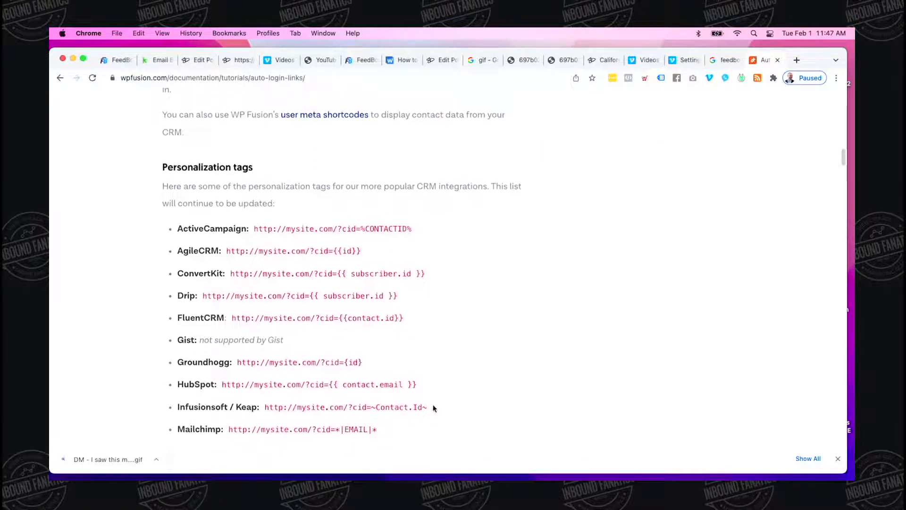
left_click_drag(433, 407, 351, 402)
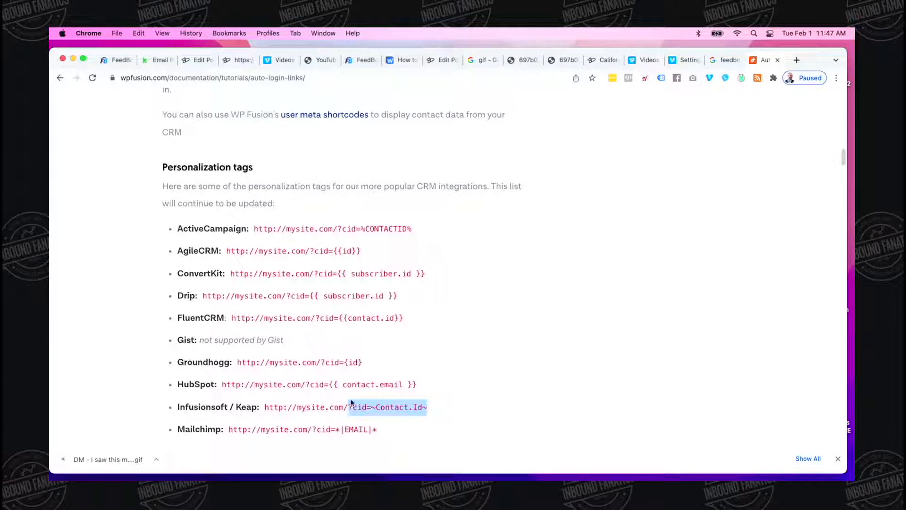
Step: Switch to FeedBolt, close the preview, and set the second post title's link to "~RSS.url2~/?cid=~Contact.Id~"
left_click(117, 61)
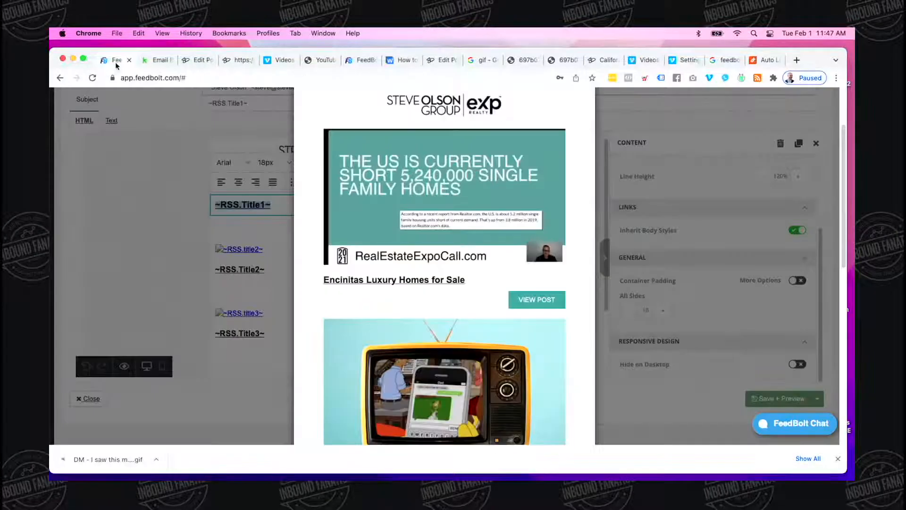
left_click(229, 295)
left_click(328, 248)
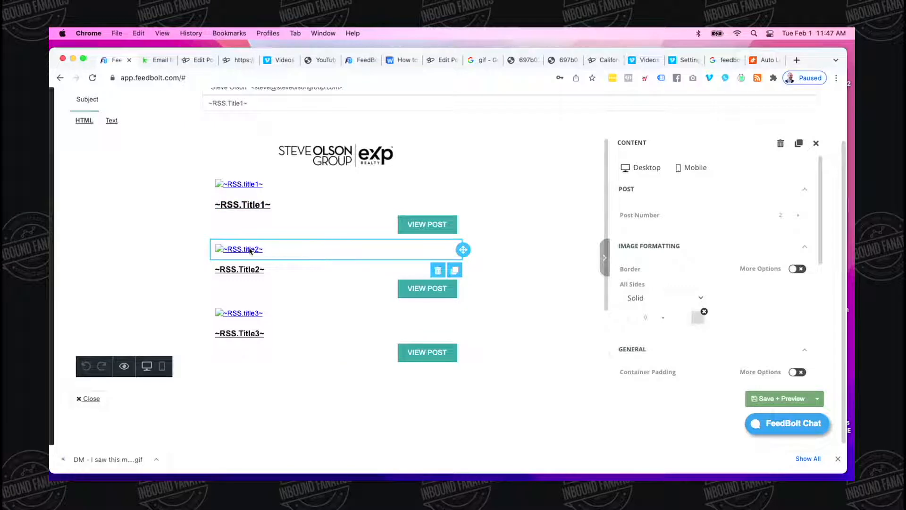
left_click_drag(463, 249, 375, 264)
left_click(344, 277)
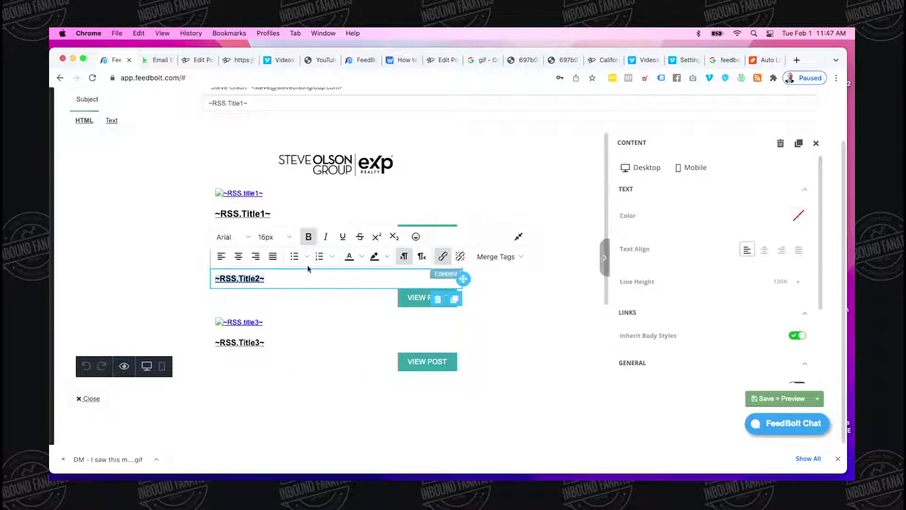
left_click(442, 258)
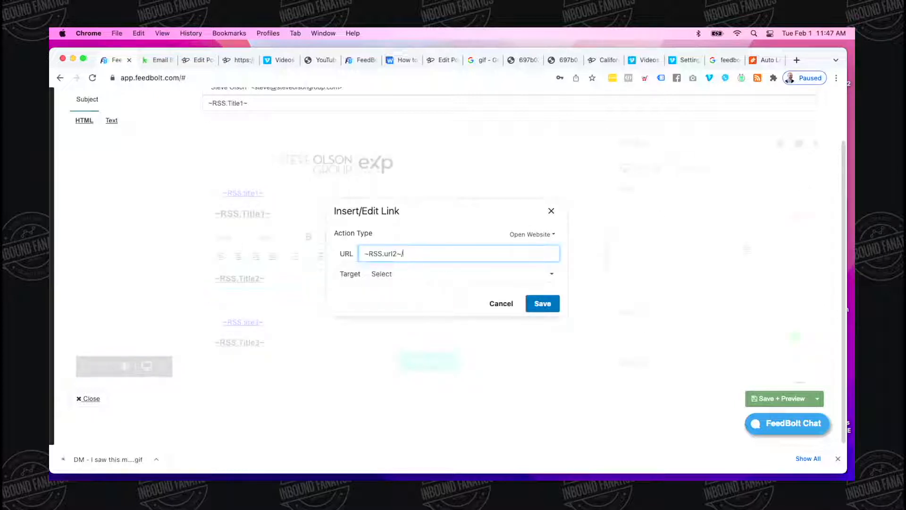
type("/?cid=~Contact.Id~")
left_click(539, 304)
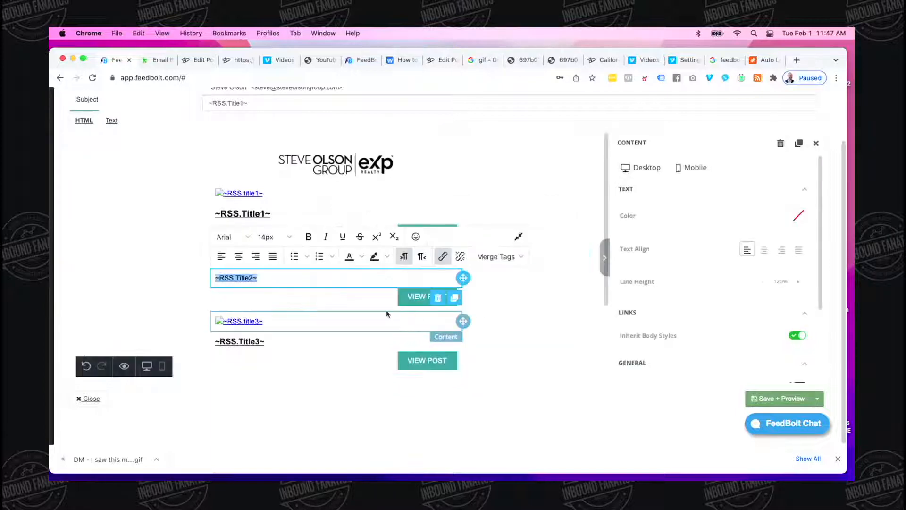
left_click(152, 290)
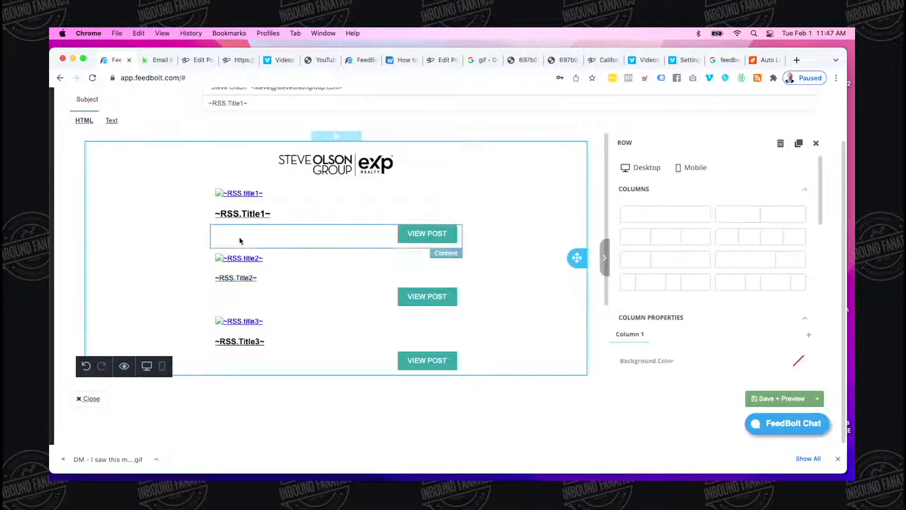
Step: Append "/?cid=~Contact.Id~" to the first post title's link URL and save the link
left_click(290, 213)
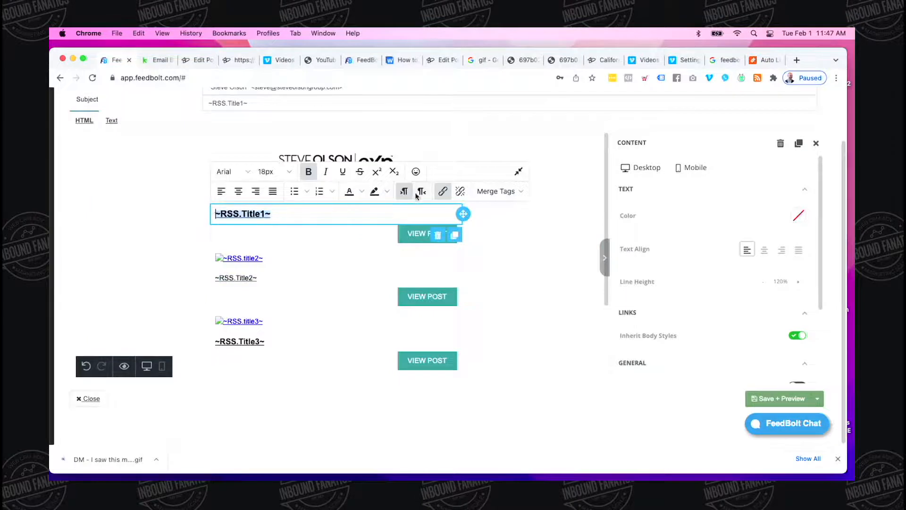
left_click(445, 192)
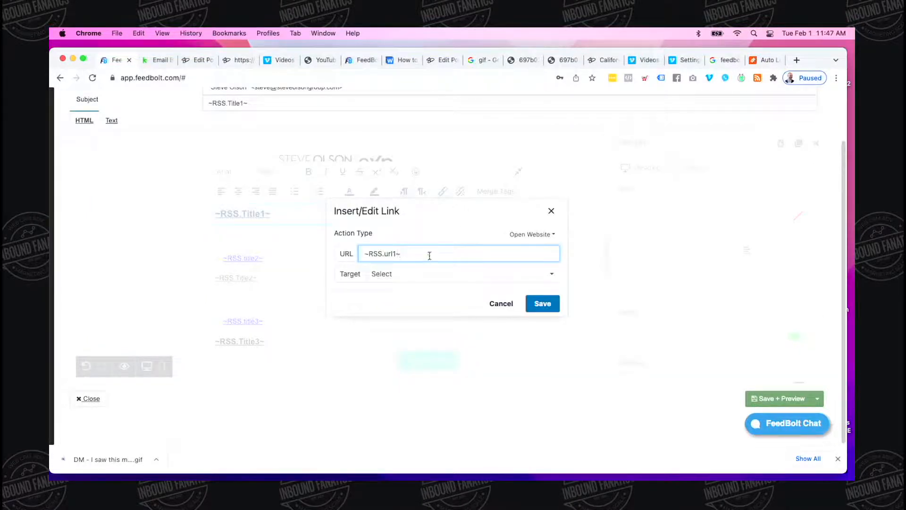
key("super+v")
left_click(542, 303)
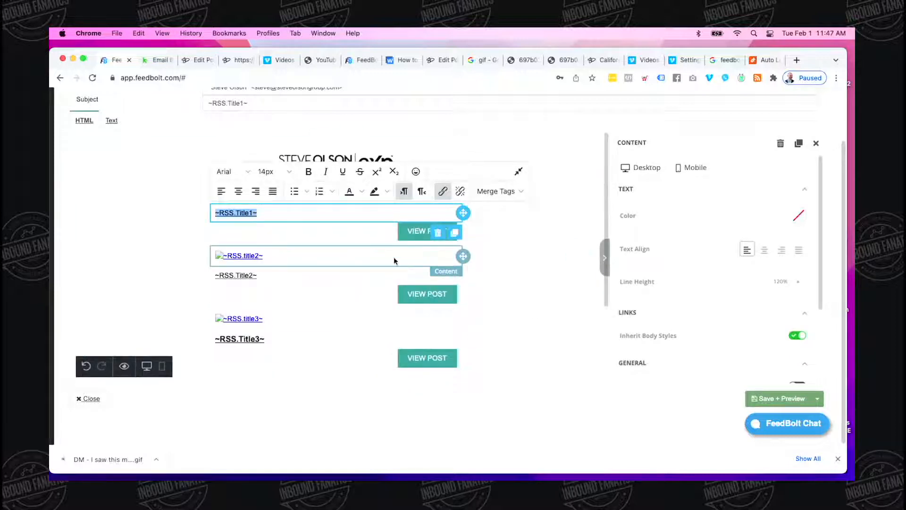
Step: Examine the first post image block's settings, including its UTM tracking options, for a place to edit the link
scroll(311, 275, "up", 1)
scroll(294, 283, "up", 2)
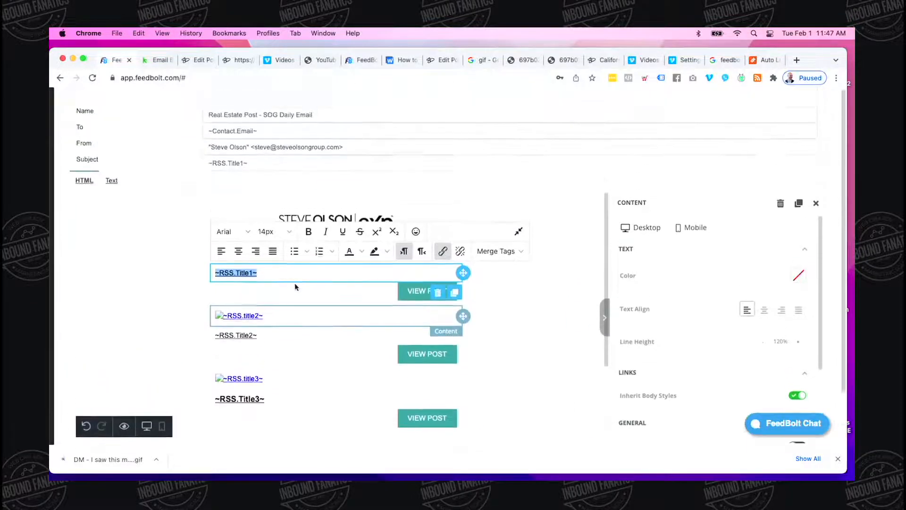
left_click(132, 267)
left_click(272, 257)
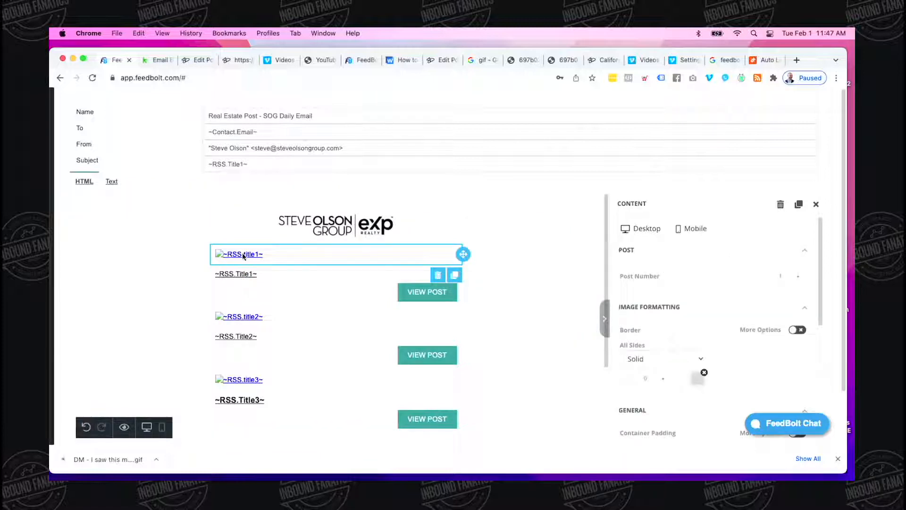
scroll(706, 317, "down", 5)
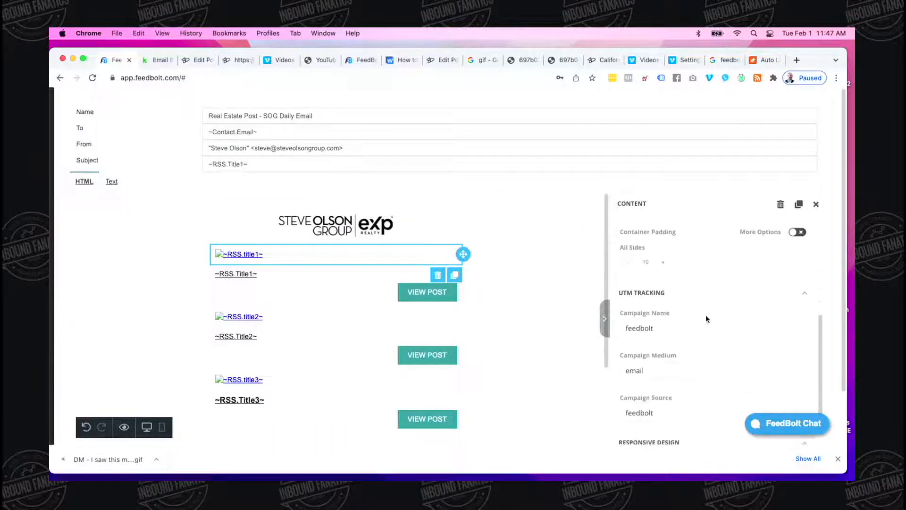
scroll(706, 316, "up", 2)
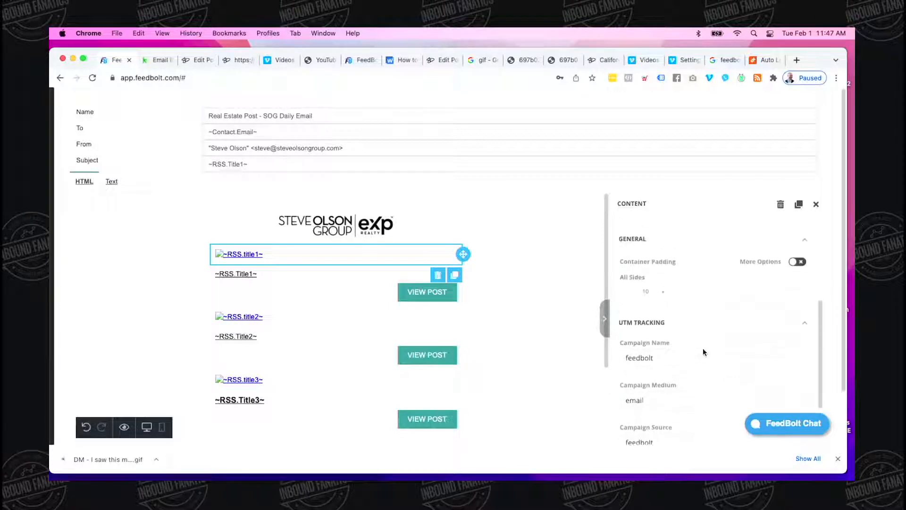
scroll(703, 350, "up", 1)
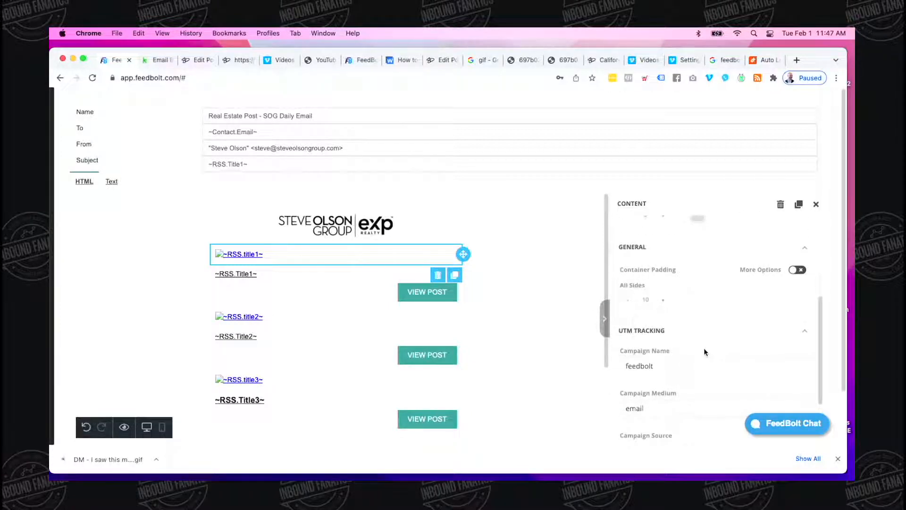
scroll(703, 349, "down", 3)
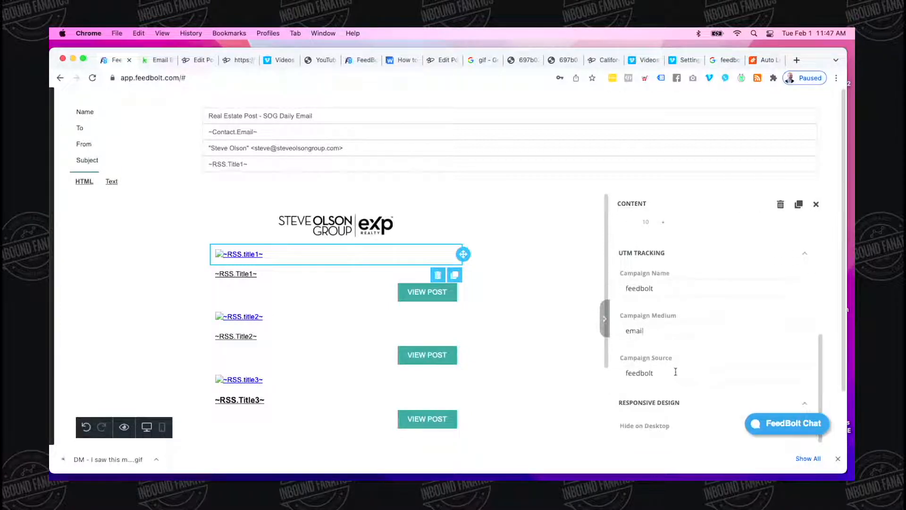
scroll(673, 369, "up", 3)
scroll(671, 343, "up", 6)
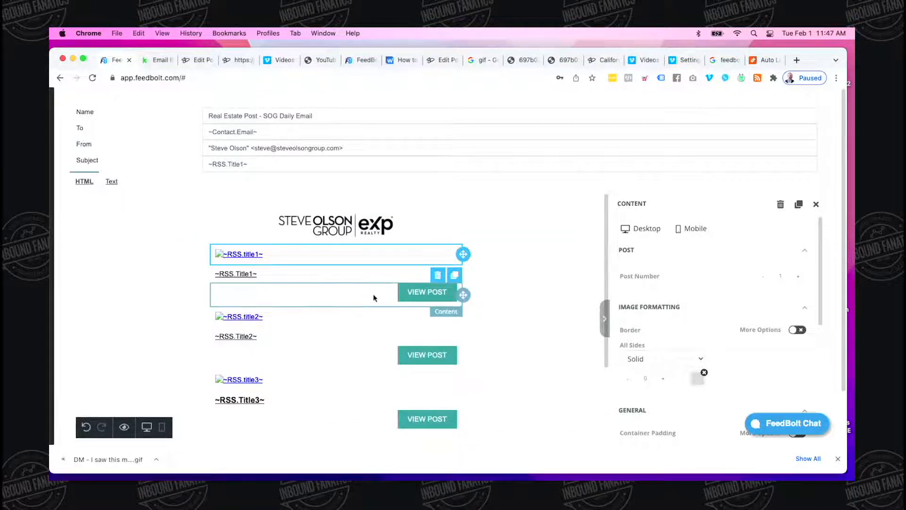
Step: Set the first post's View Post button URL to "~RSS.url1~/?cid=~Contact.Id~"
left_click(374, 293)
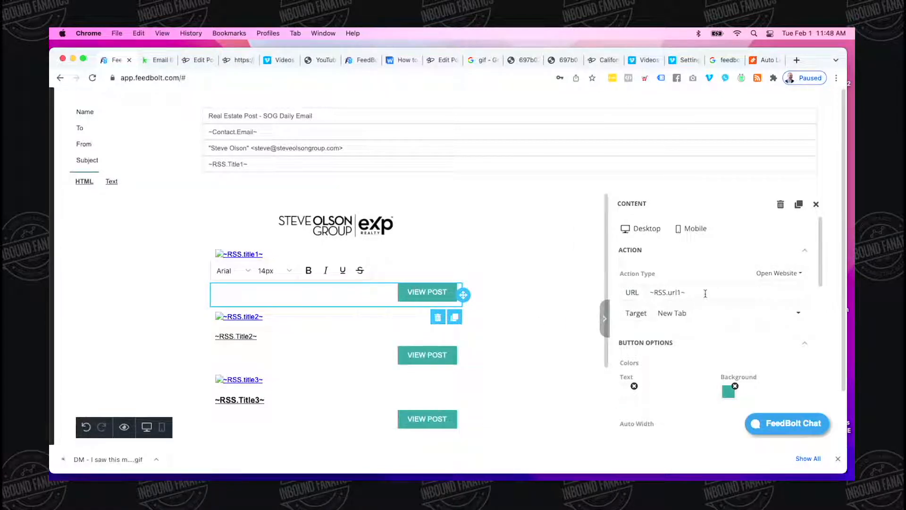
left_click(704, 292)
type("/")
type("?cid=~Contact.Id~")
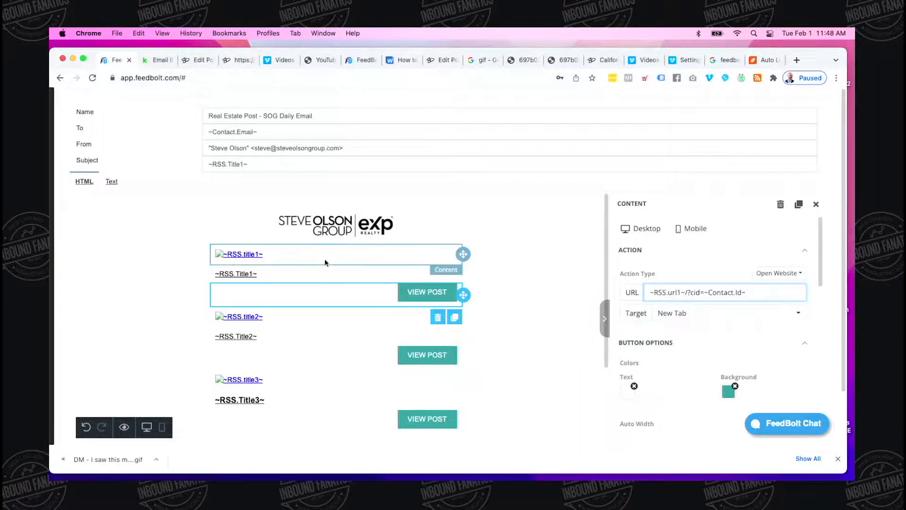
Step: Recheck the first post image's settings, and save and preview the email template
left_click(325, 262)
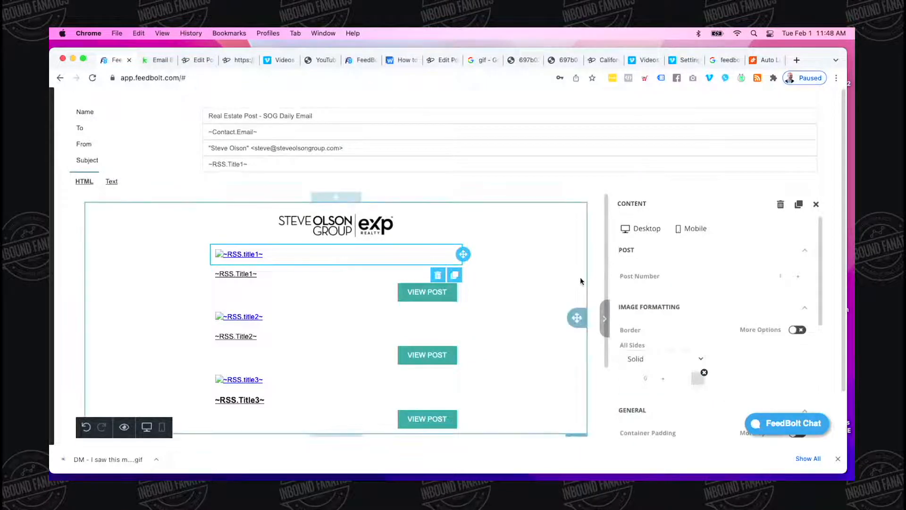
scroll(731, 311, "down", 1)
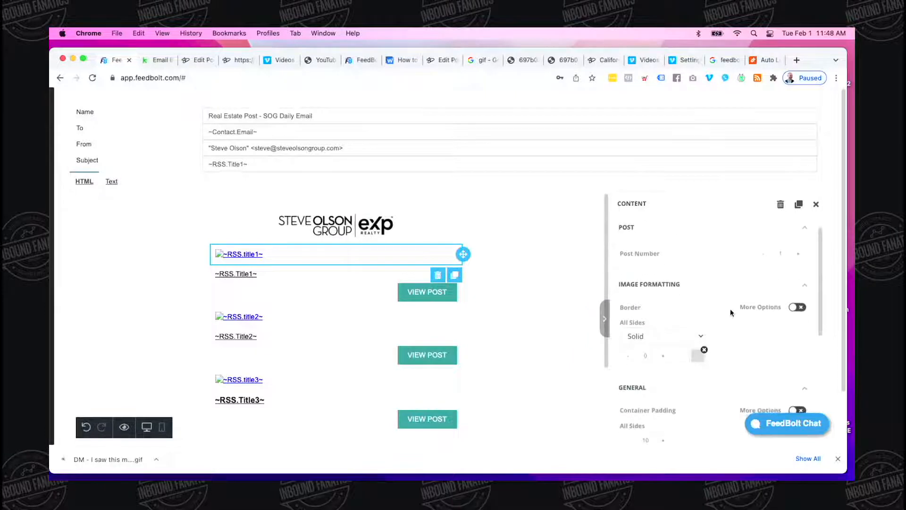
scroll(722, 360, "down", 5)
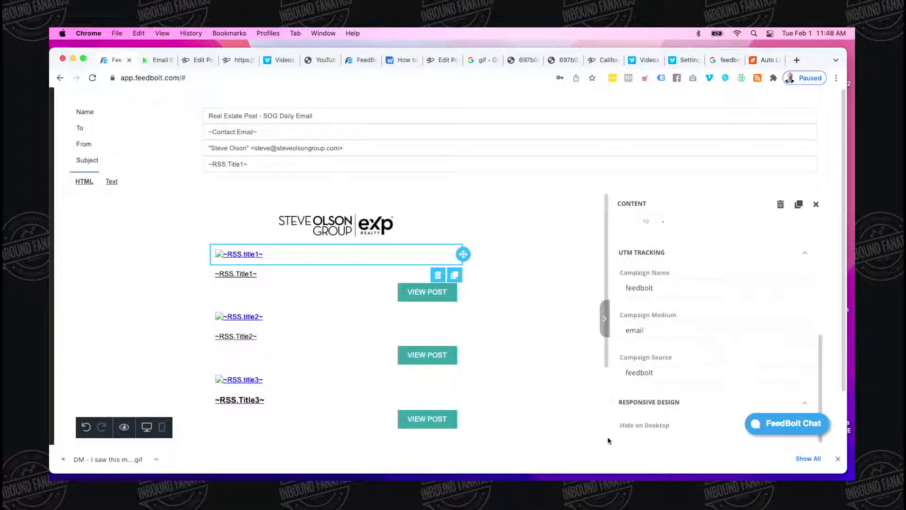
left_click(838, 458)
scroll(802, 438, "down", 1)
left_click(796, 429)
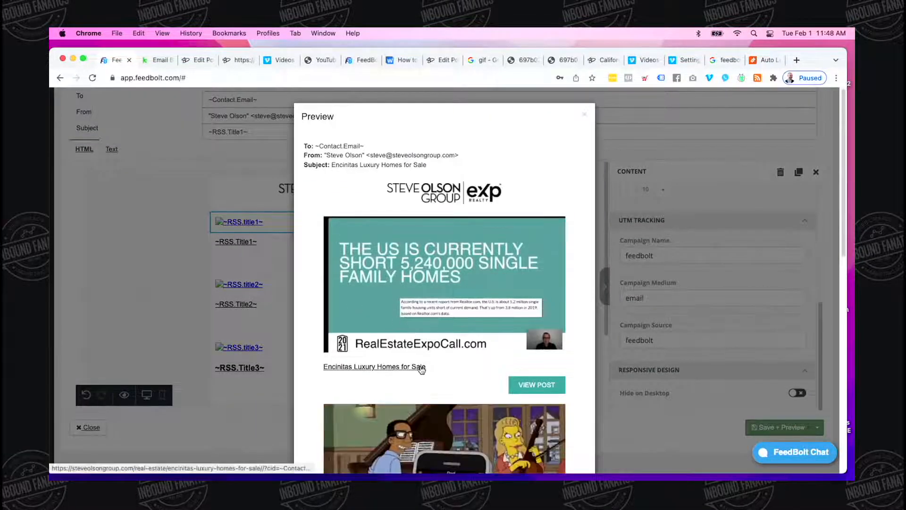
Step: Open the "Encinitas Luxury Homes for Sale" title link from the preview and examine the cid parameter in the page's URL
left_click(418, 366)
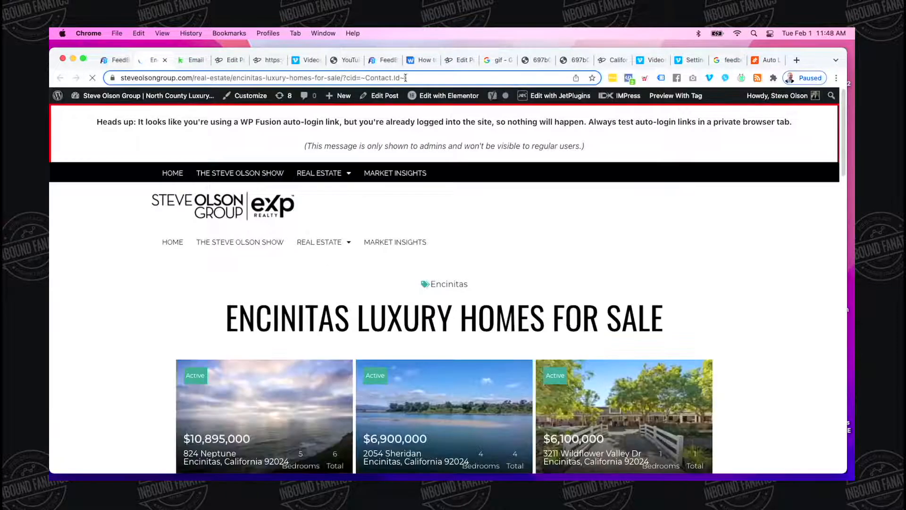
left_click_drag(427, 78, 388, 79)
mouse_move(424, 104)
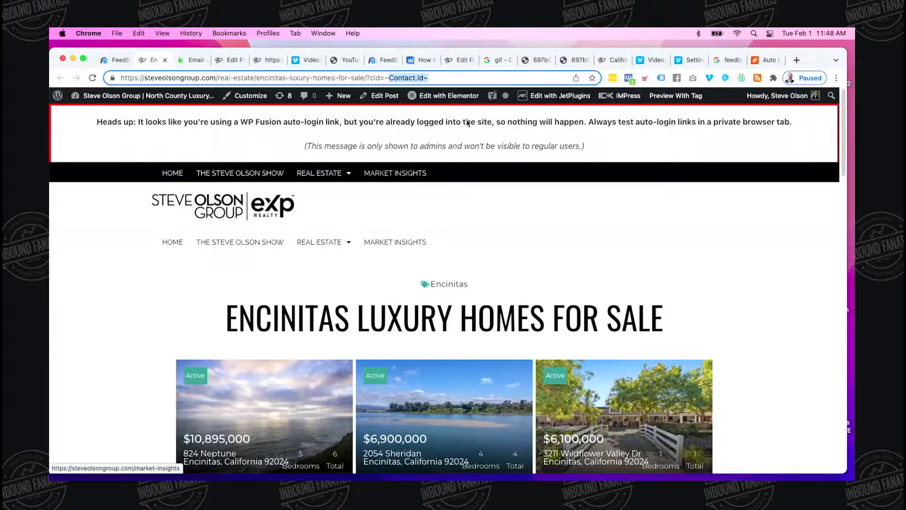
left_click_drag(427, 78, 374, 79)
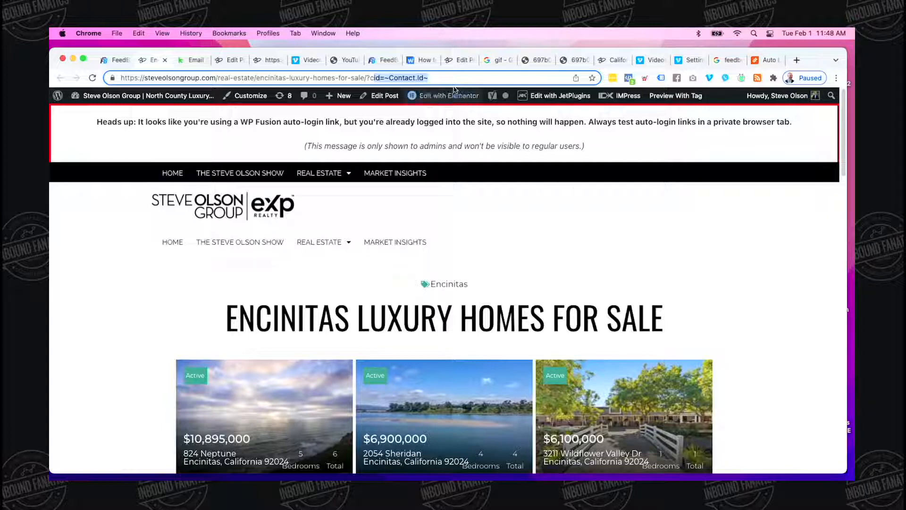
left_click_drag(451, 78, 384, 78)
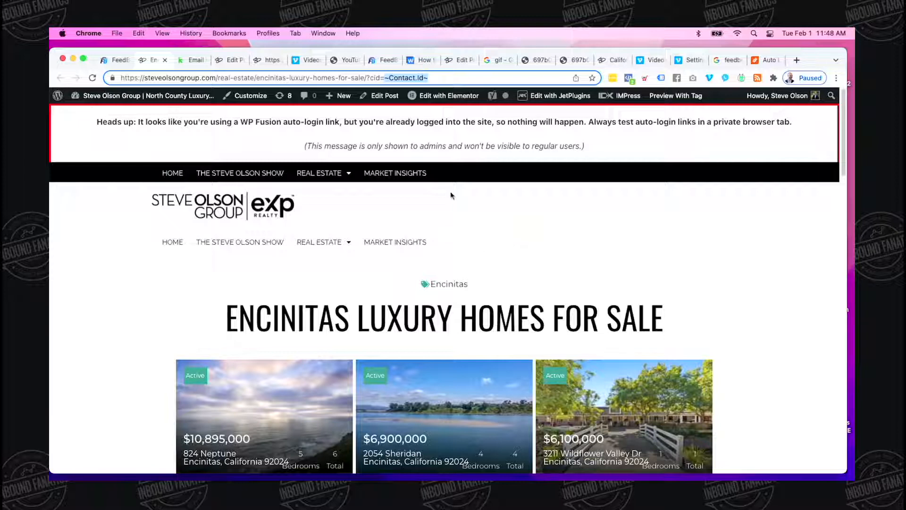
triple_click(429, 78)
double_click(431, 76)
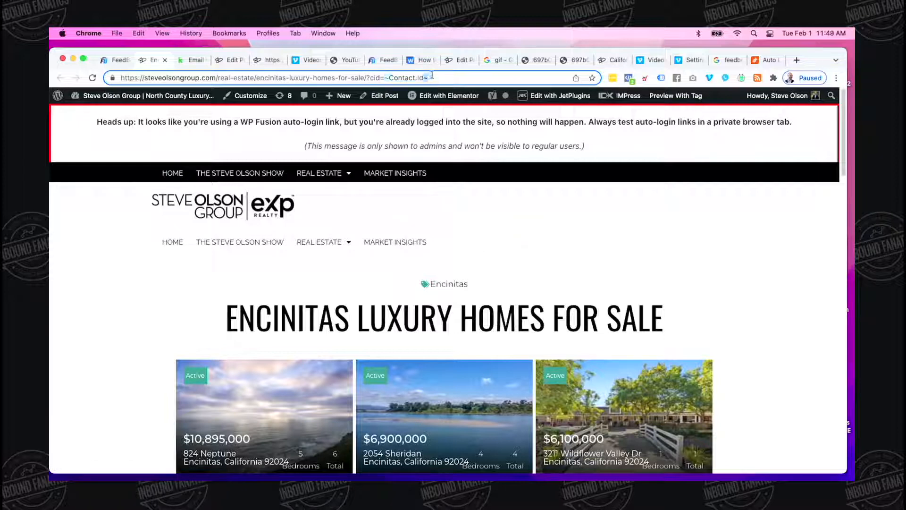